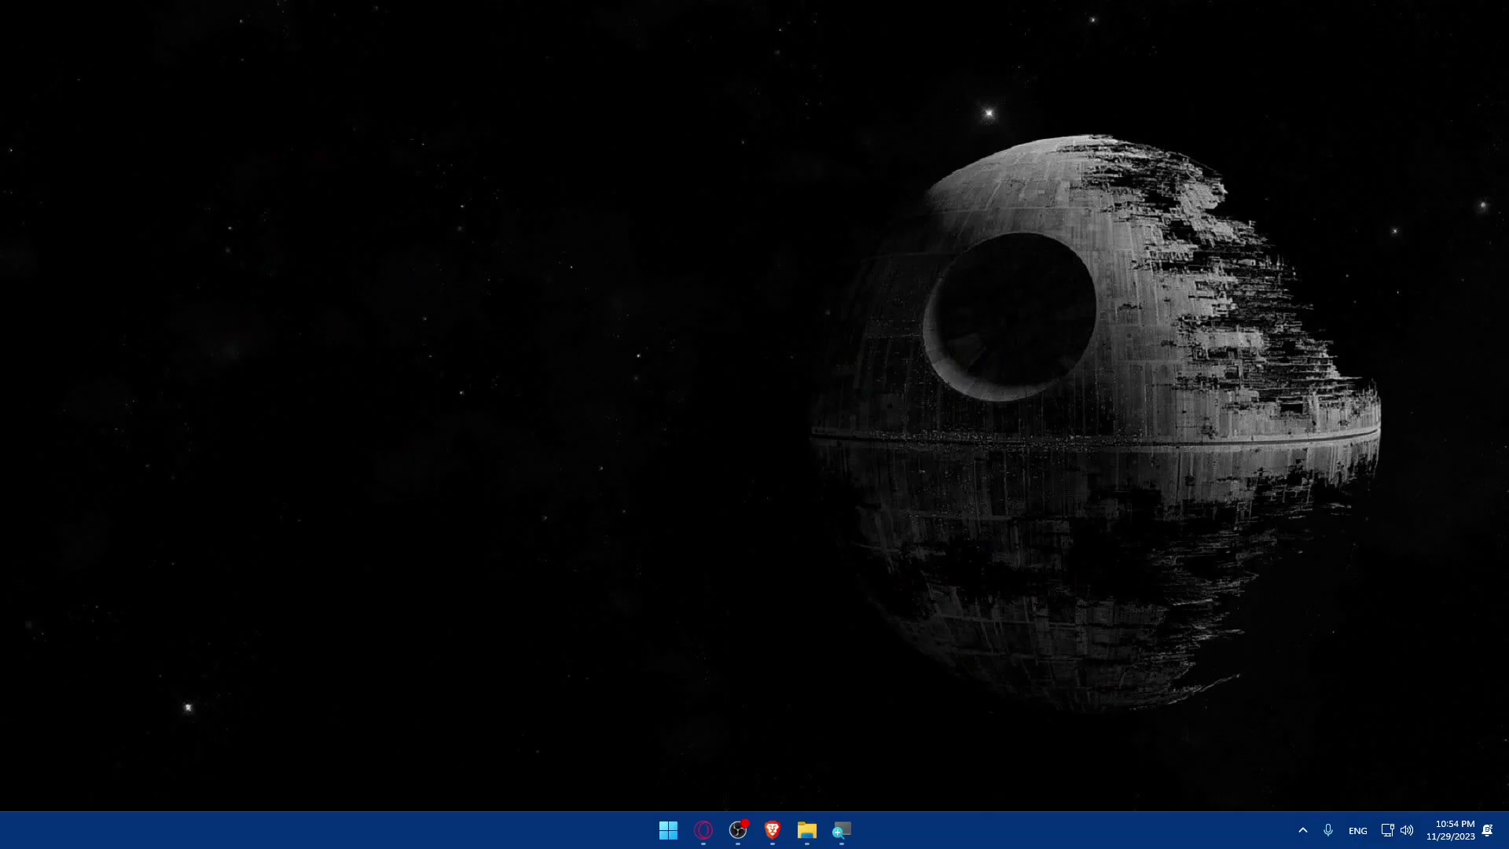
Bring up Brave and enter redbubble.com in a new tab's address bar.
left_click(774, 827)
left_click(785, 830)
left_click(774, 831)
left_click(774, 831)
left_click(774, 831)
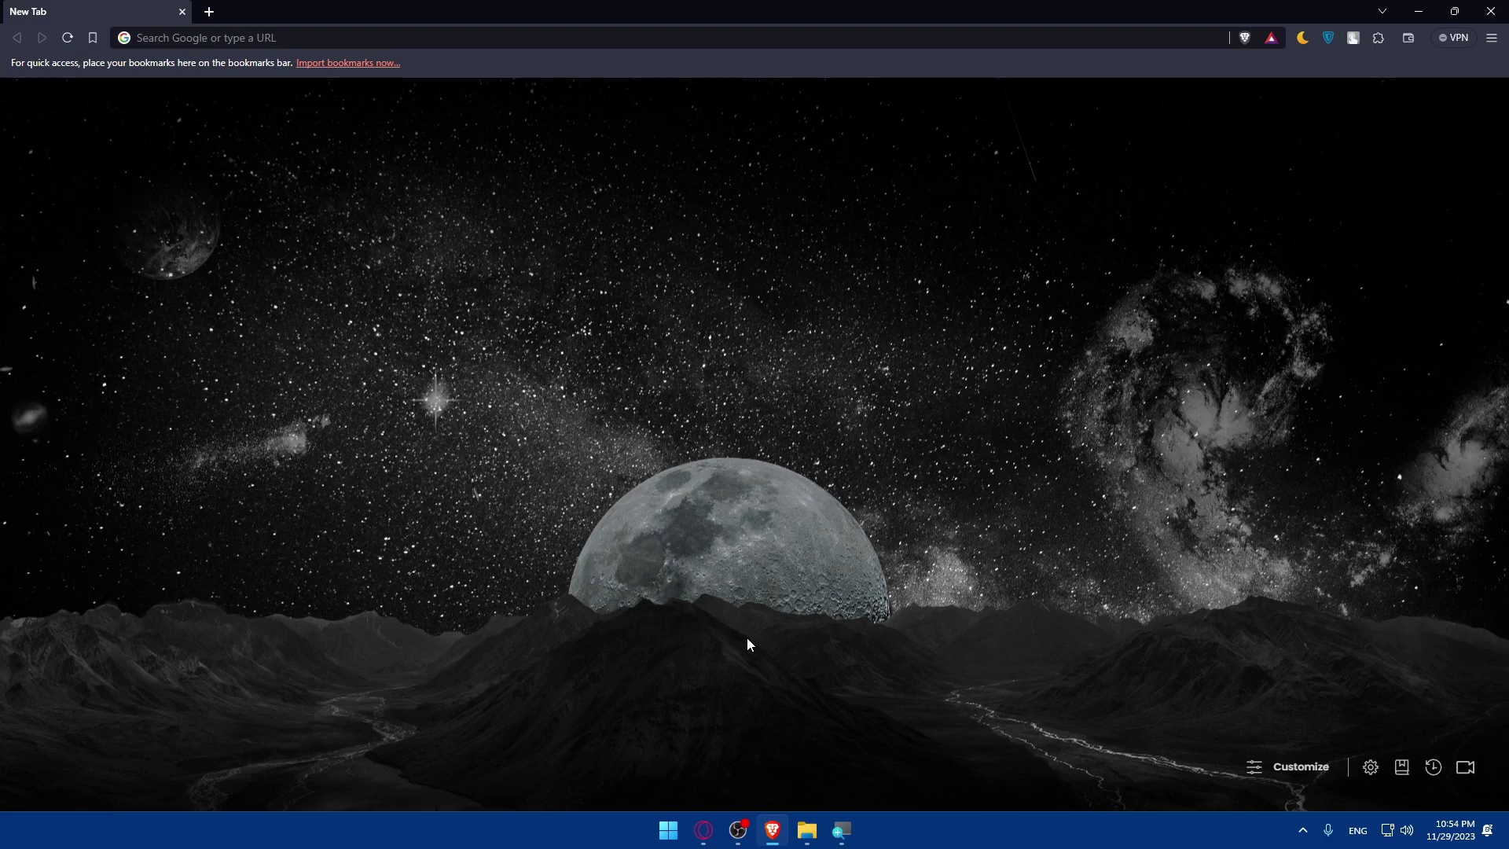
left_click(361, 41)
type("redbu")
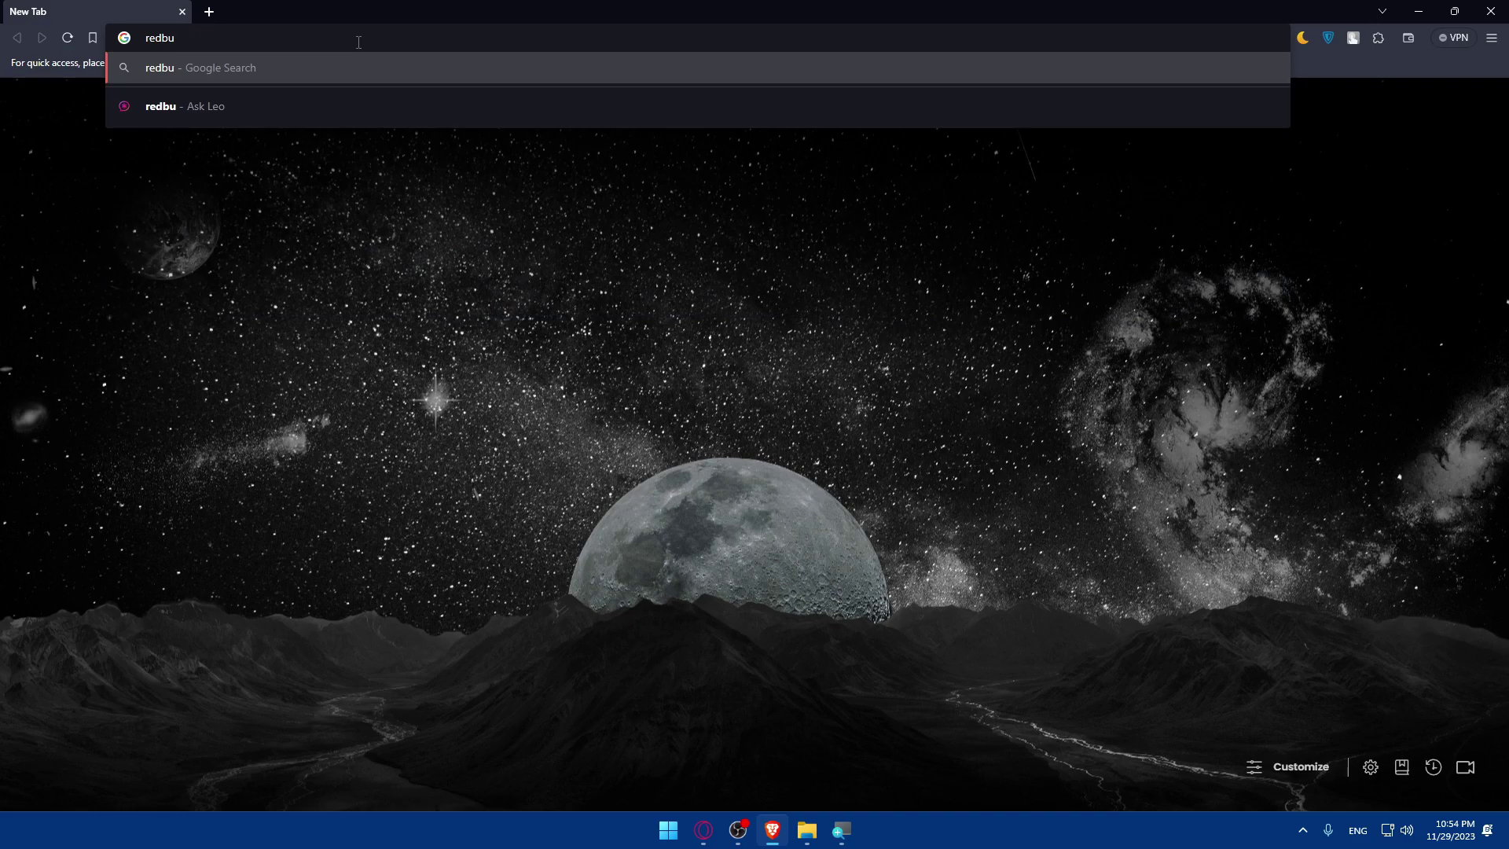
type("bble.com")
Load the redbubble.com home page from the typed address.
key("Return")
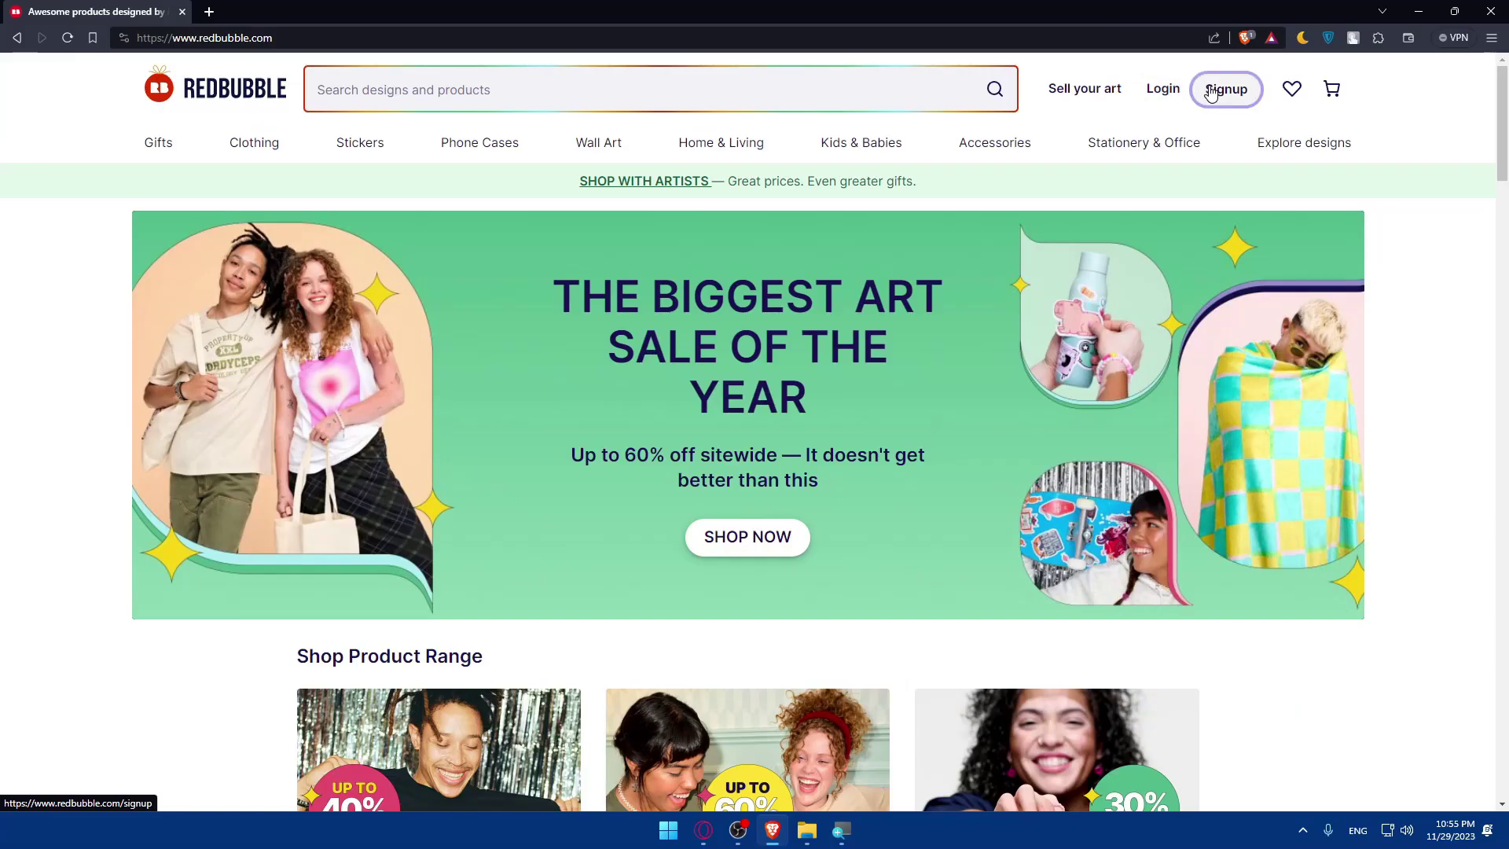
On the sign-up page, settle on the Artist sign-up option.
left_click(1008, 91)
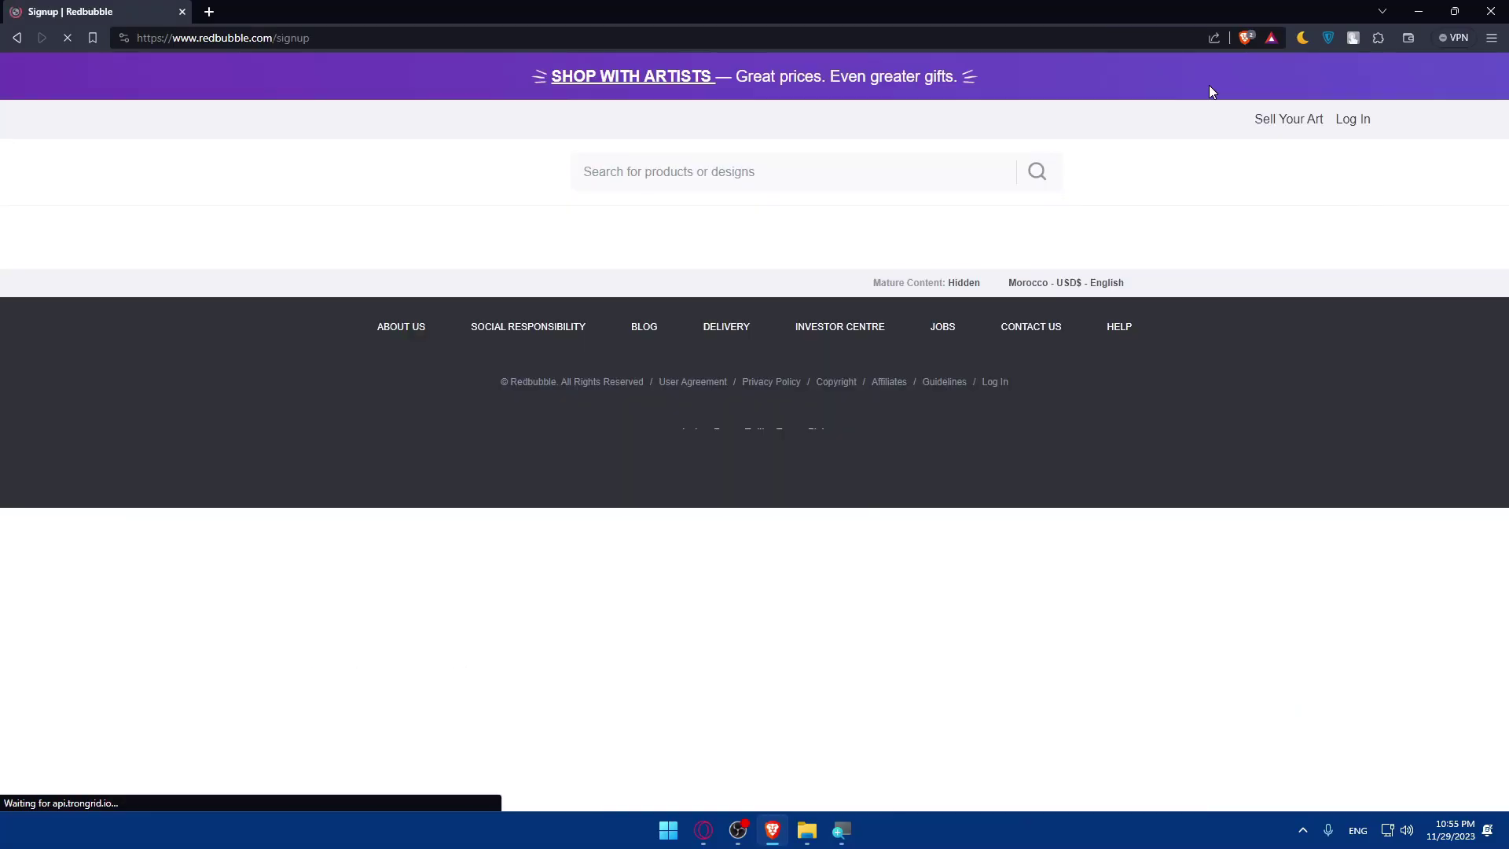
scroll(1051, 340, "down", 3)
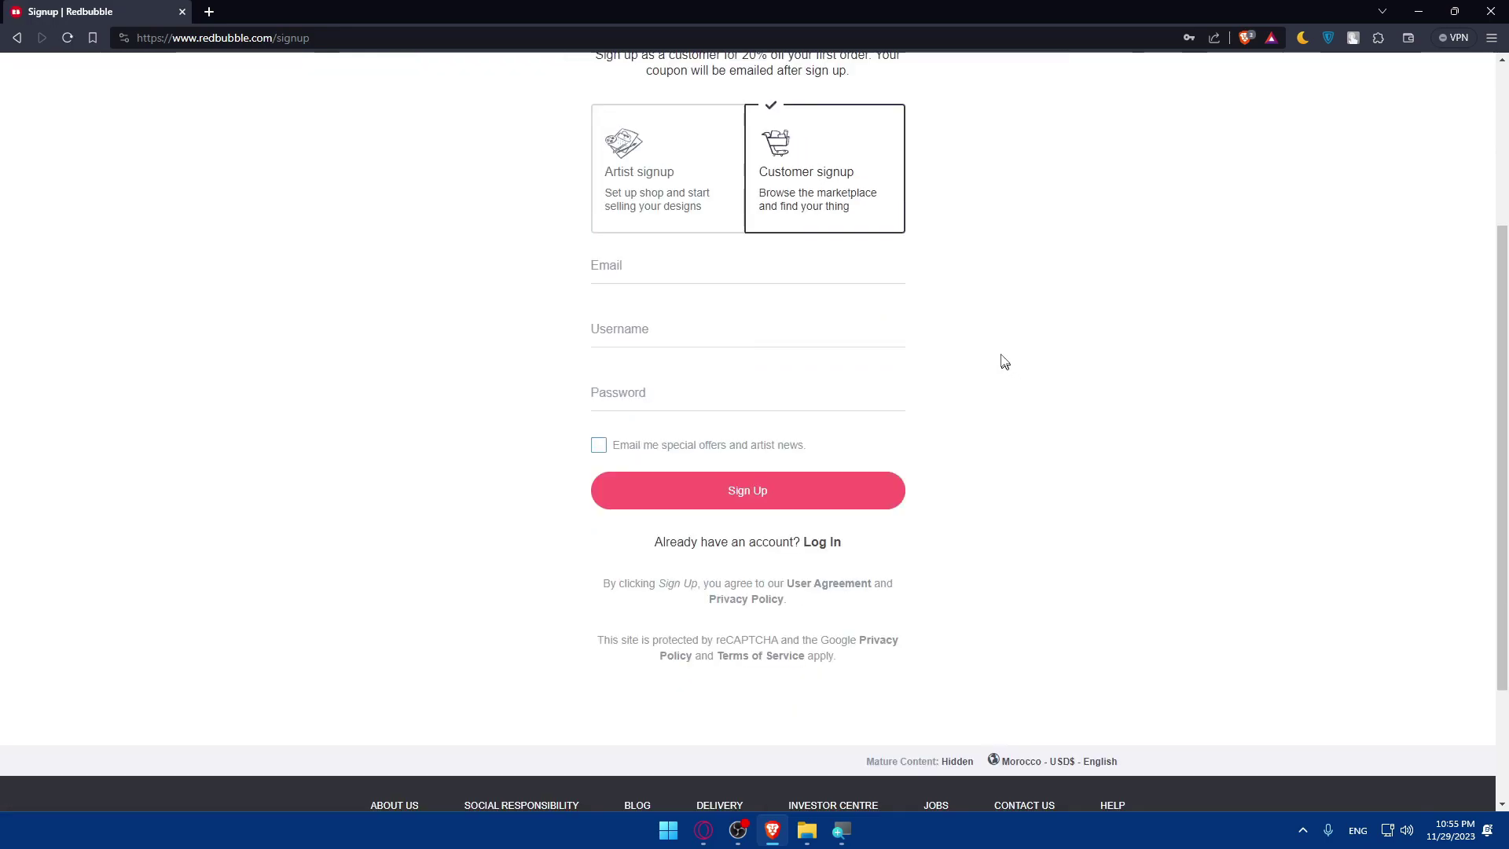
scroll(959, 315, "up", 2)
left_click(660, 306)
left_click(826, 304)
left_click(694, 296)
left_click(778, 283)
left_click(692, 294)
left_click(801, 290)
left_click(686, 291)
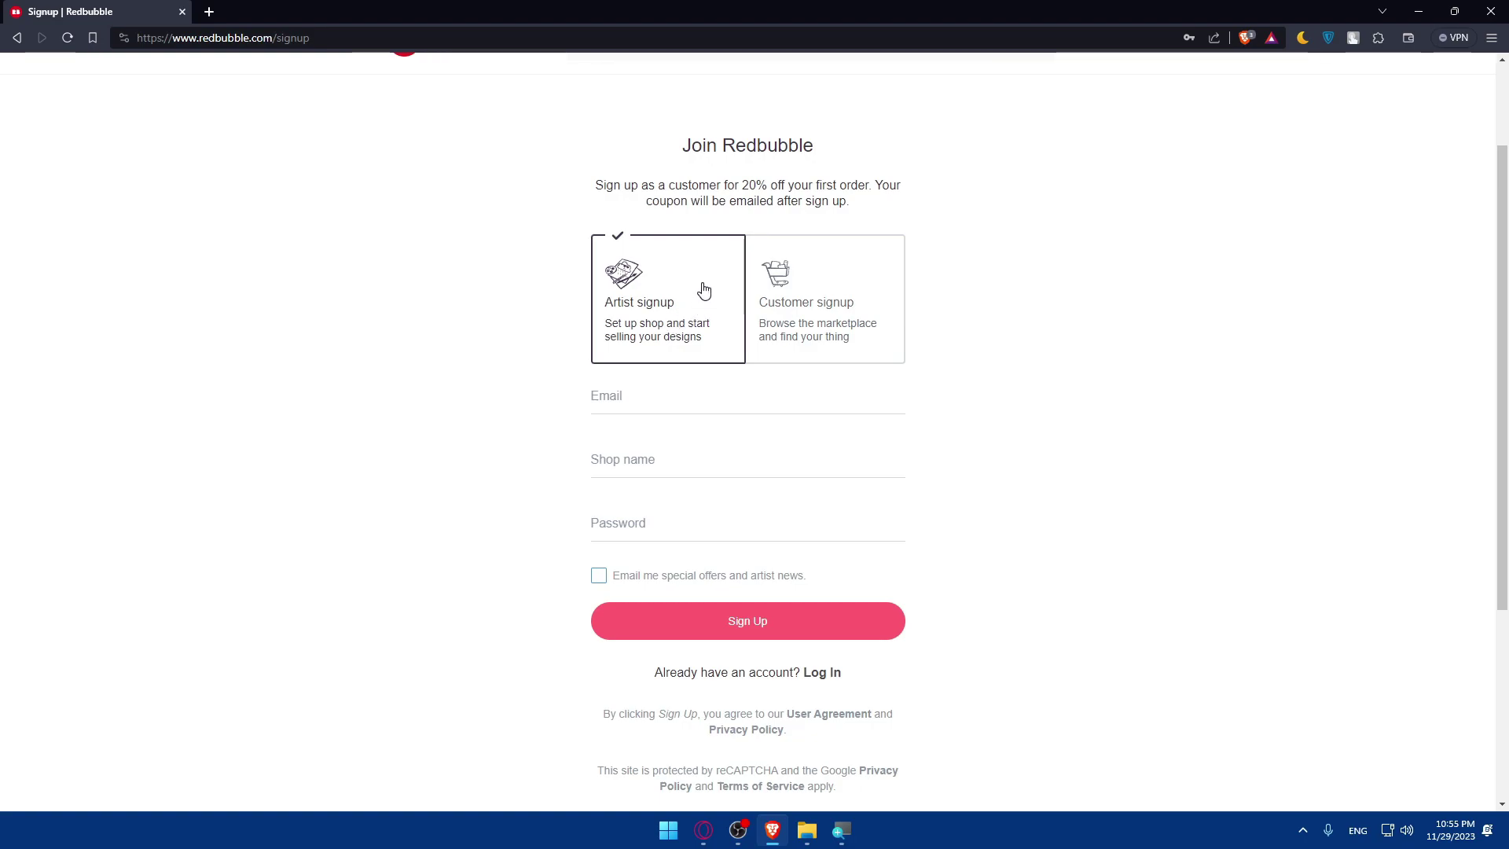
left_click(801, 278)
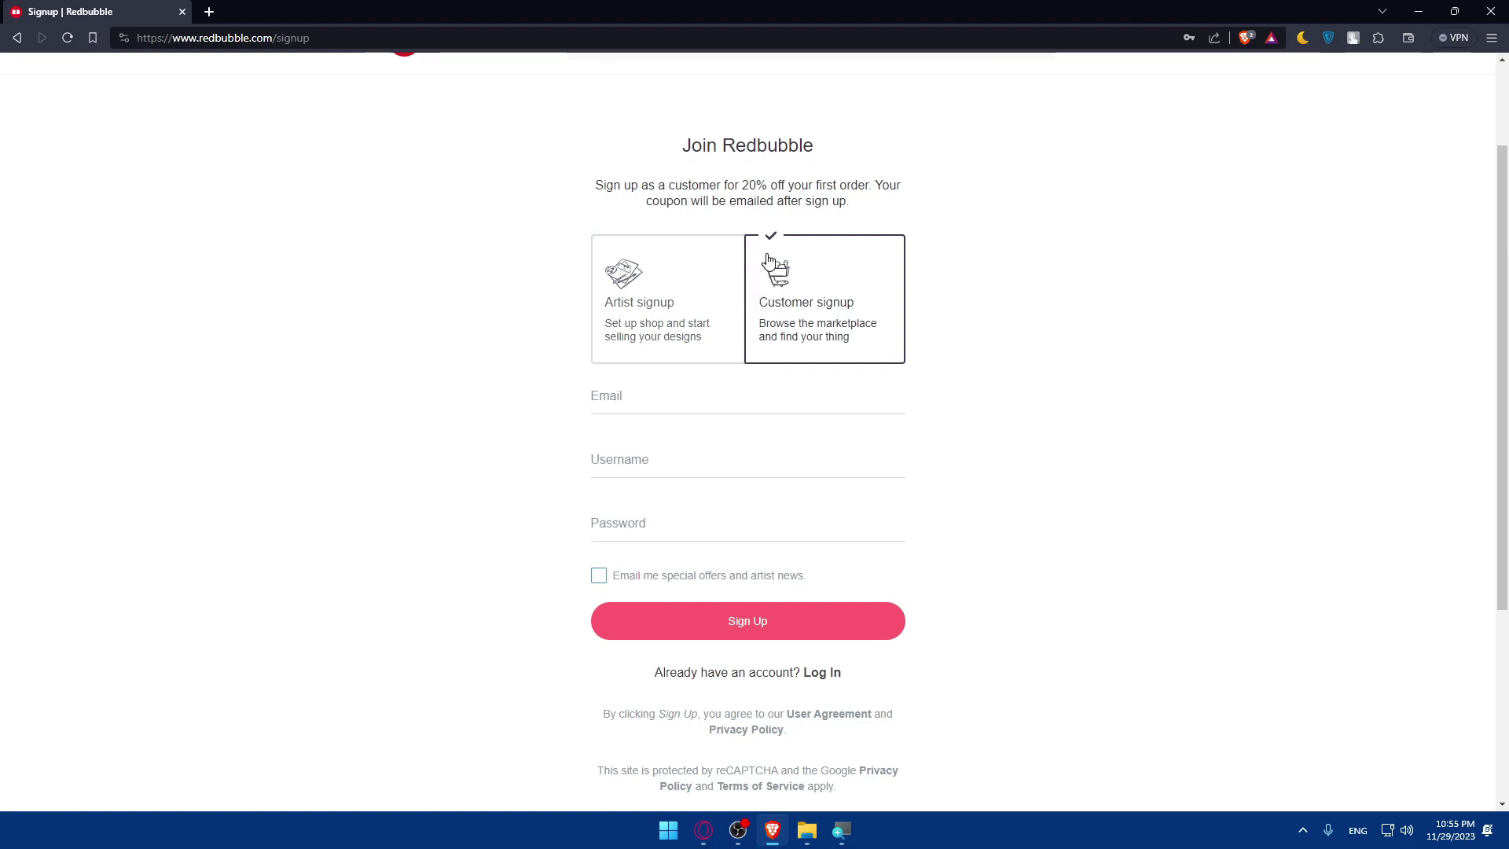
left_click(685, 300)
Enter the account e-mail address, then abandon the sign-up form for the home page.
left_click(684, 397)
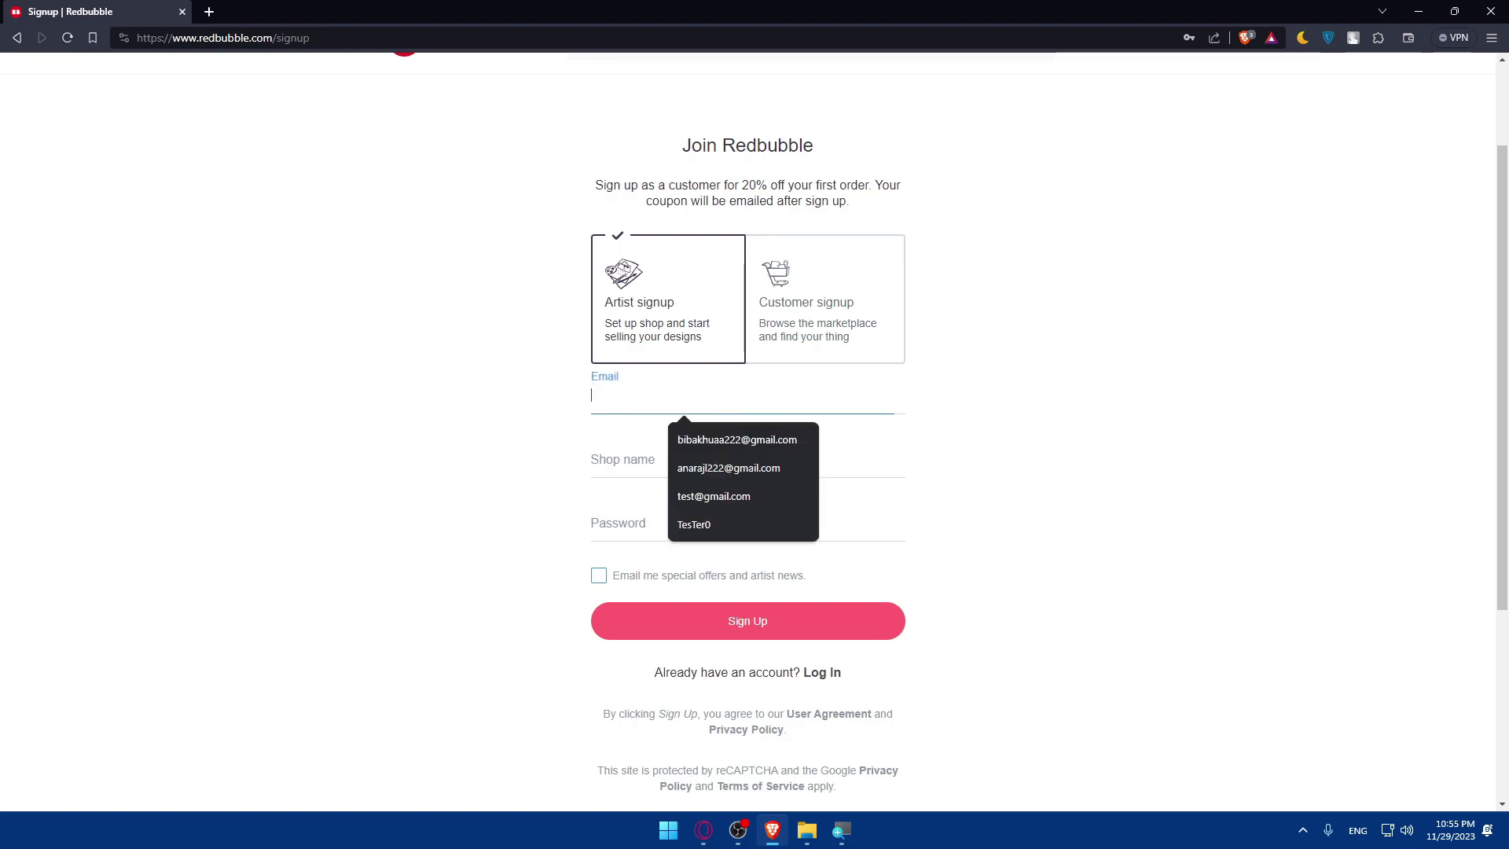
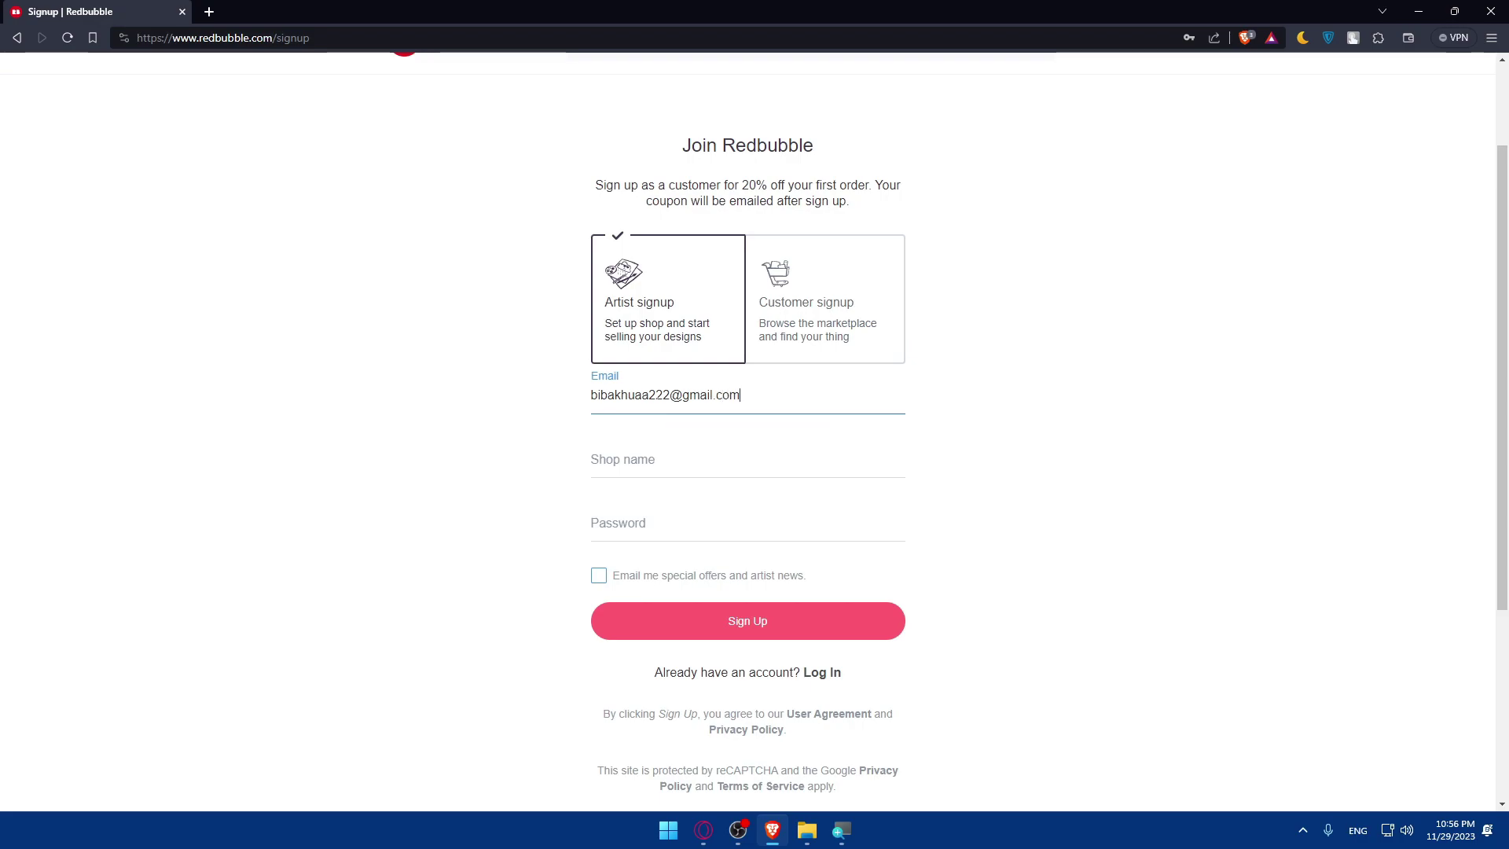
left_click(746, 461)
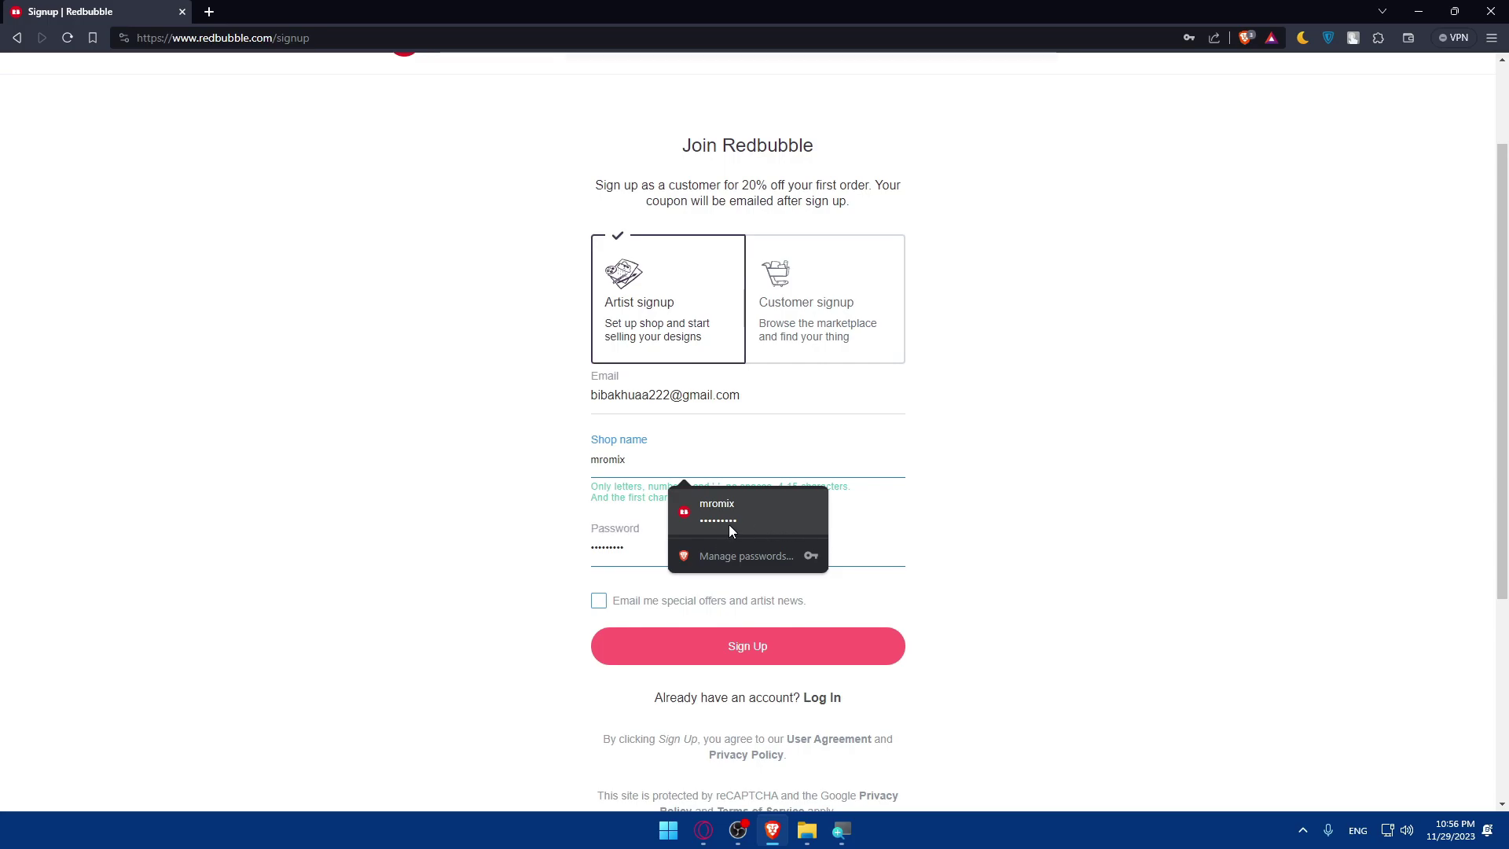
left_click(507, 337)
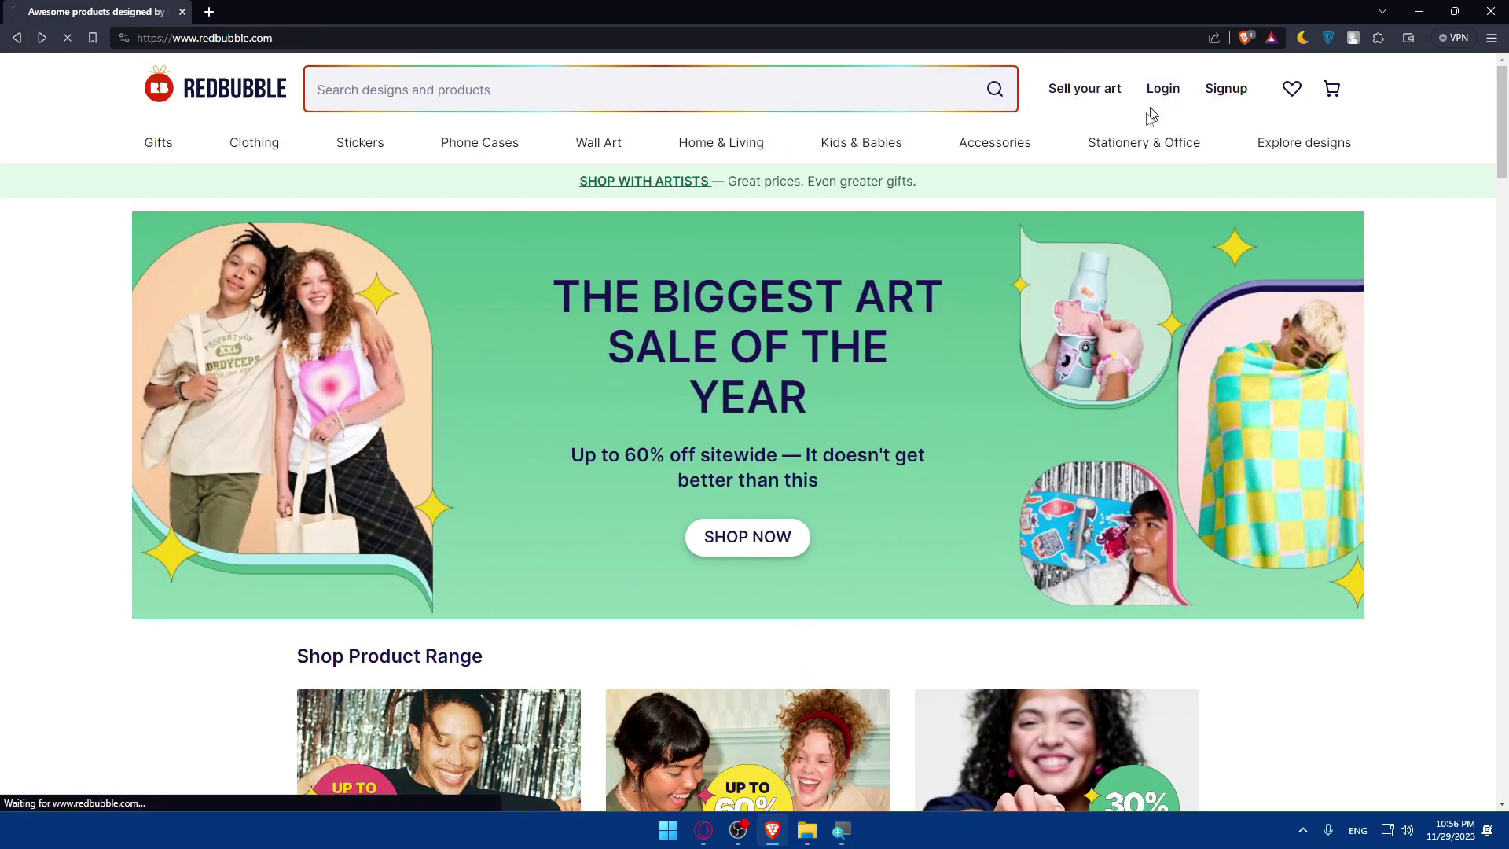
Log in with the saved account and open the seller Dashboard via Sell Your Art.
left_click(1162, 89)
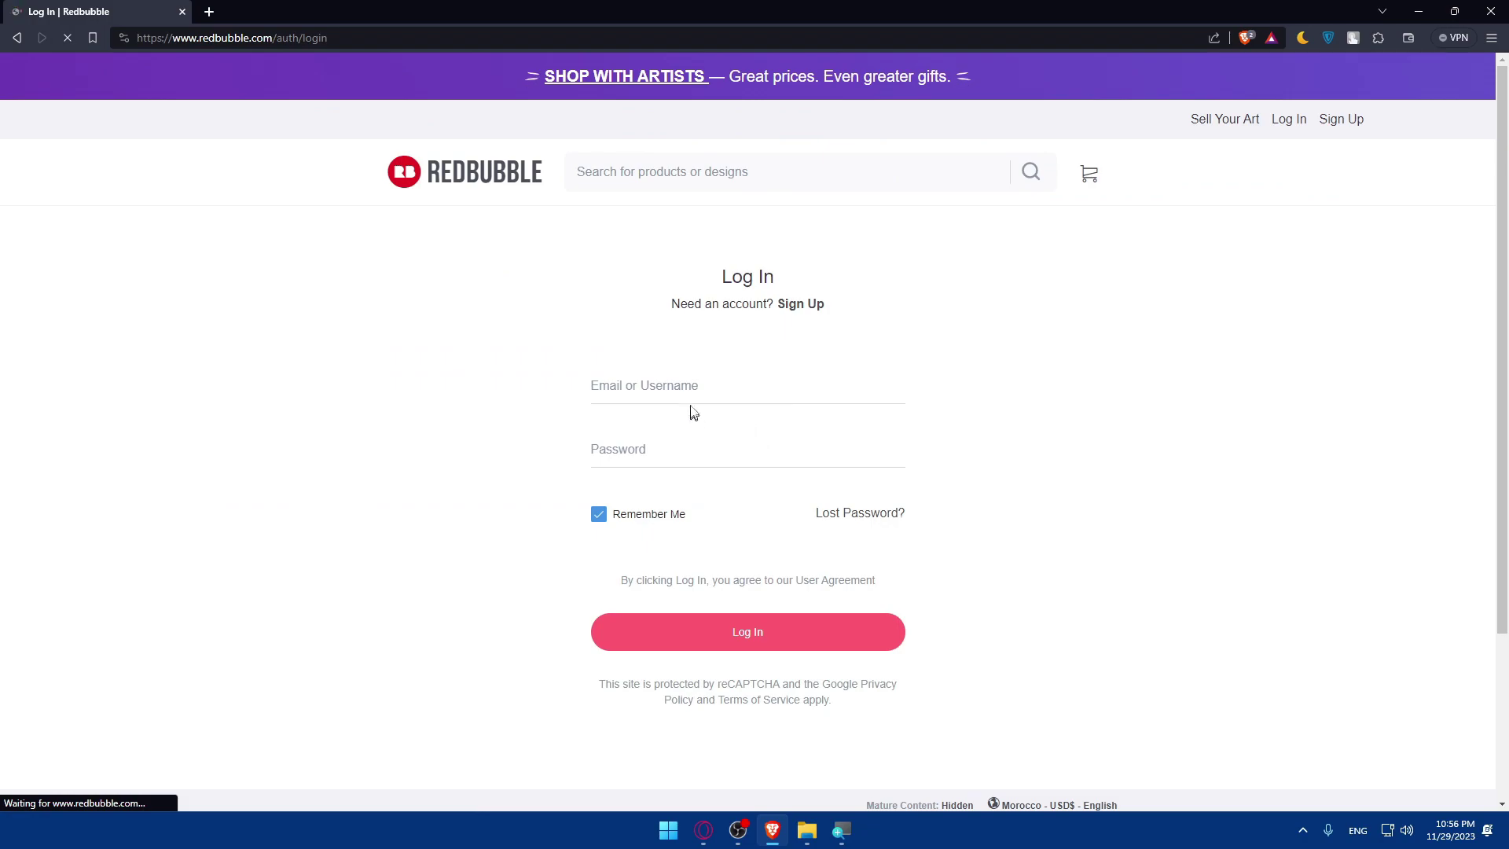
left_click(691, 385)
left_click(708, 431)
left_click(718, 631)
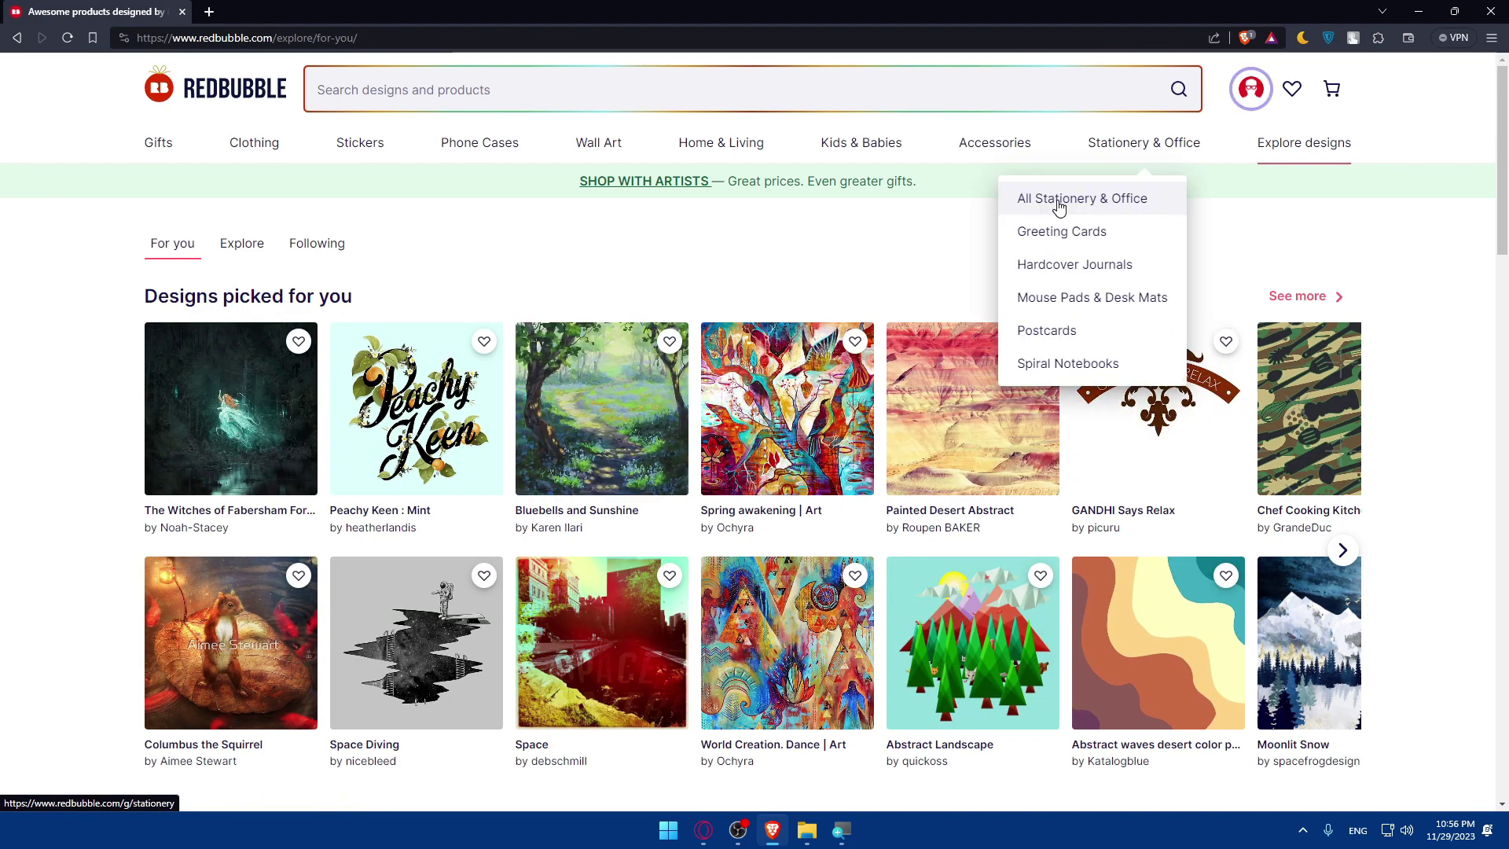
scroll(1163, 274, "down", 3)
scroll(1162, 272, "up", 3)
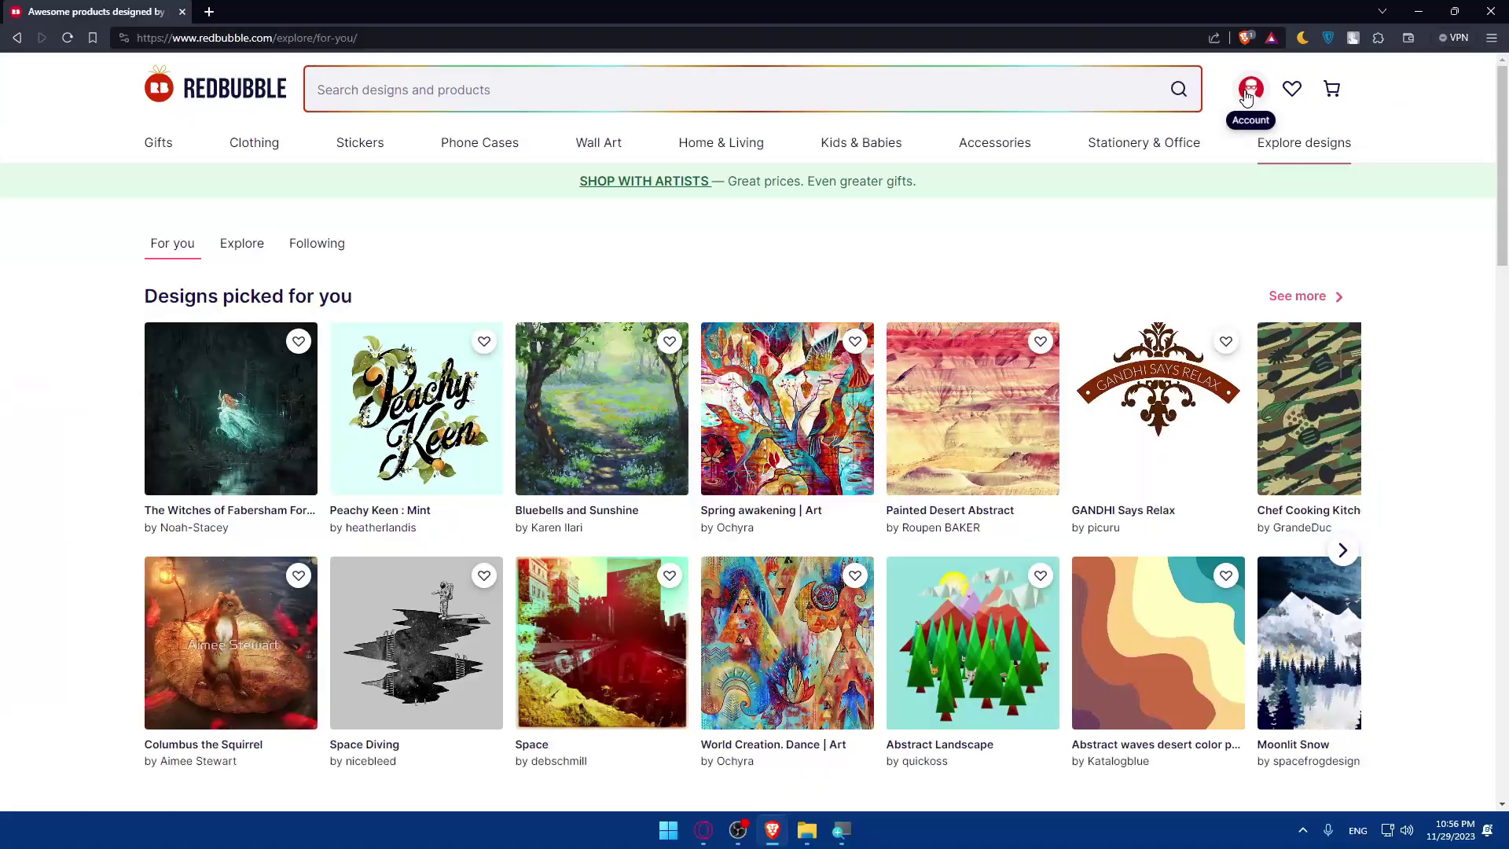
left_click(1250, 102)
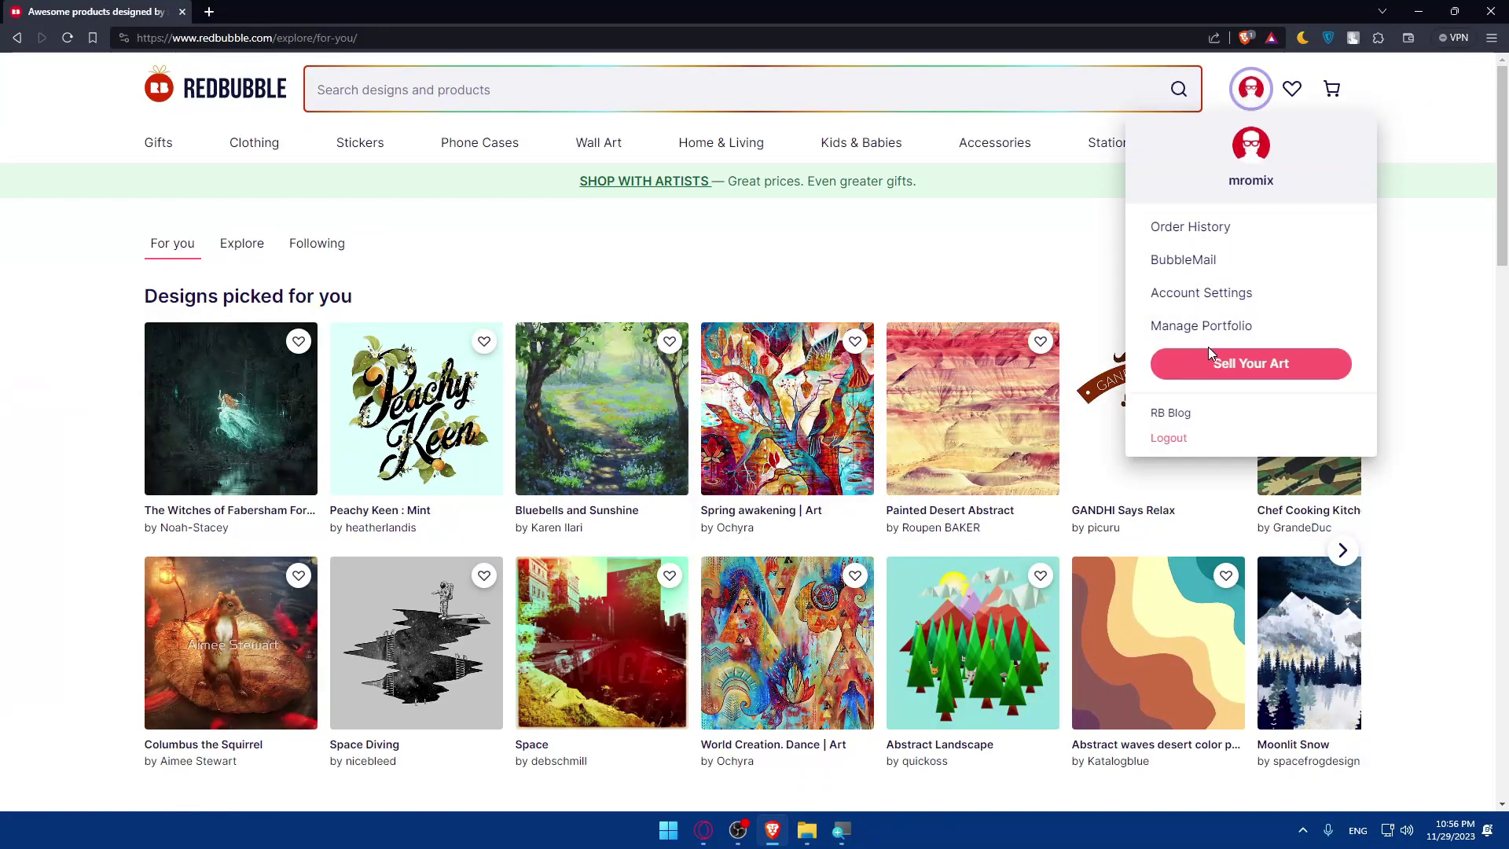
left_click(1279, 371)
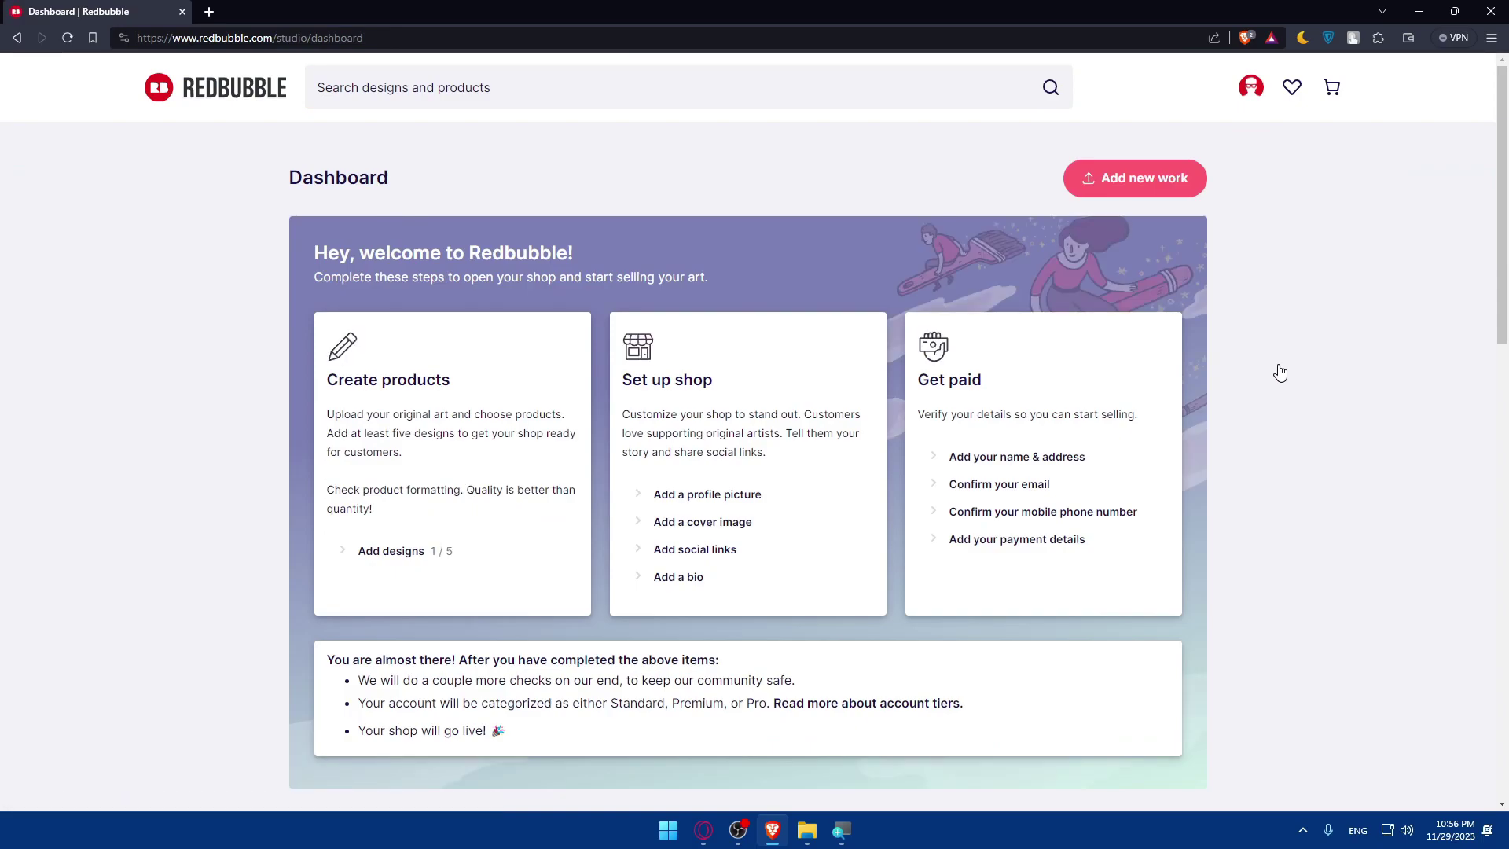
scroll(734, 408, "down", 8)
scroll(724, 411, "up", 10)
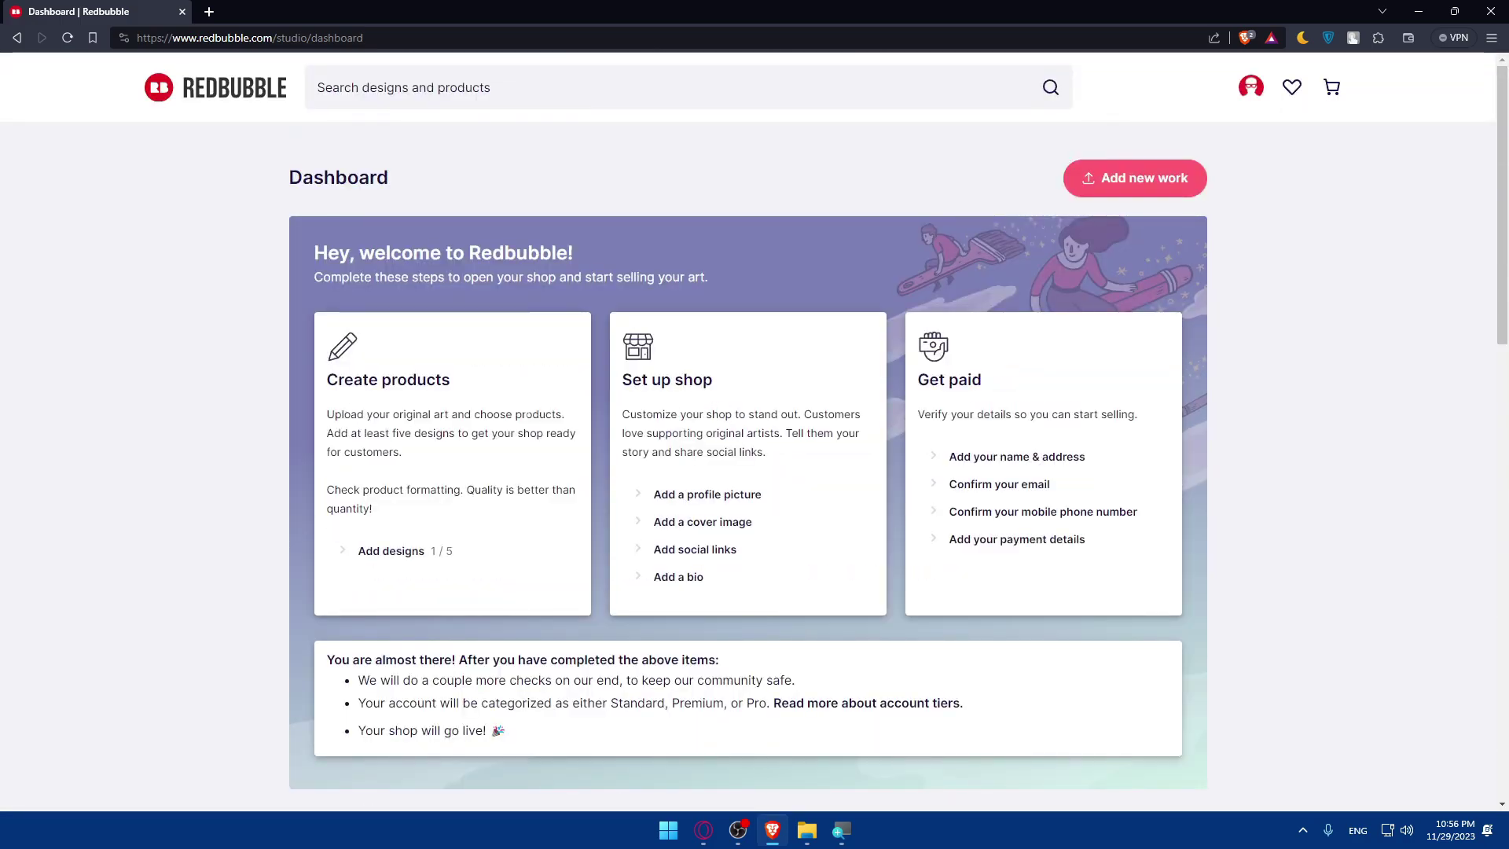
left_click_drag(328, 385, 505, 387)
left_click_drag(328, 414, 552, 421)
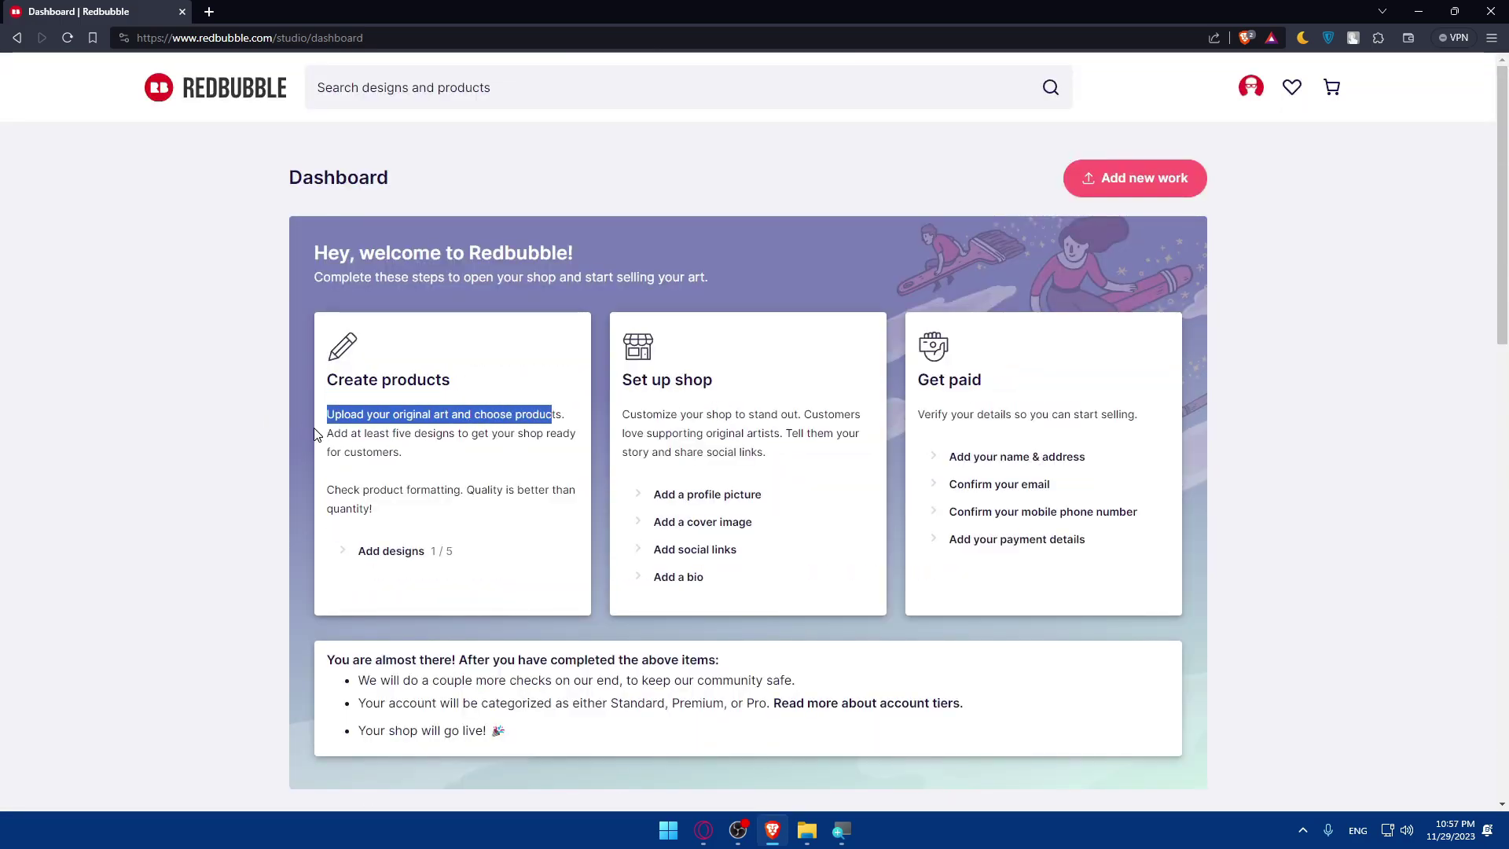
left_click_drag(334, 433, 449, 434)
left_click(449, 435)
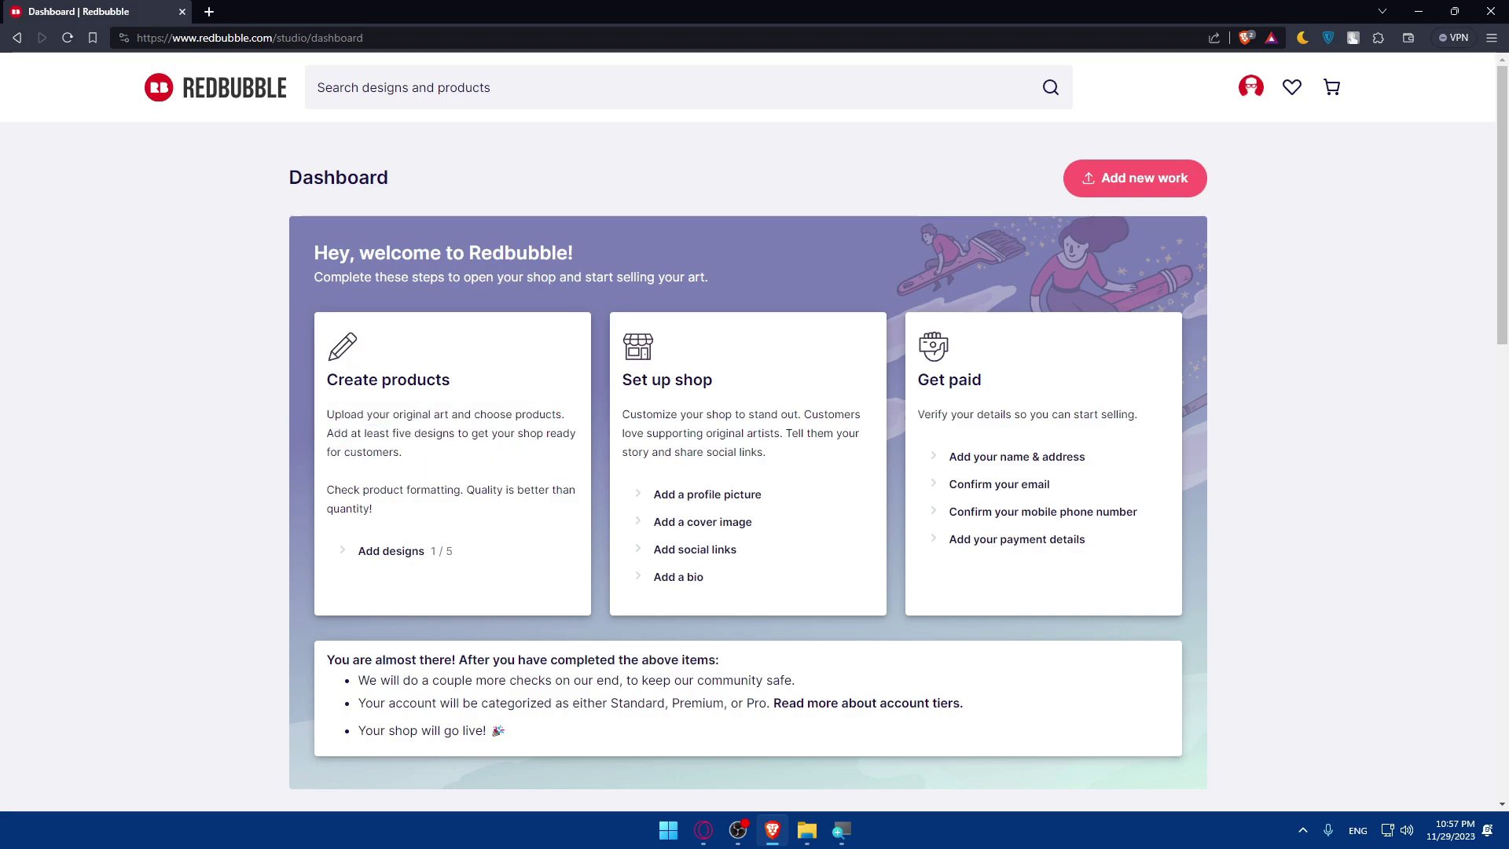
left_click_drag(363, 490, 414, 520)
left_click(400, 525)
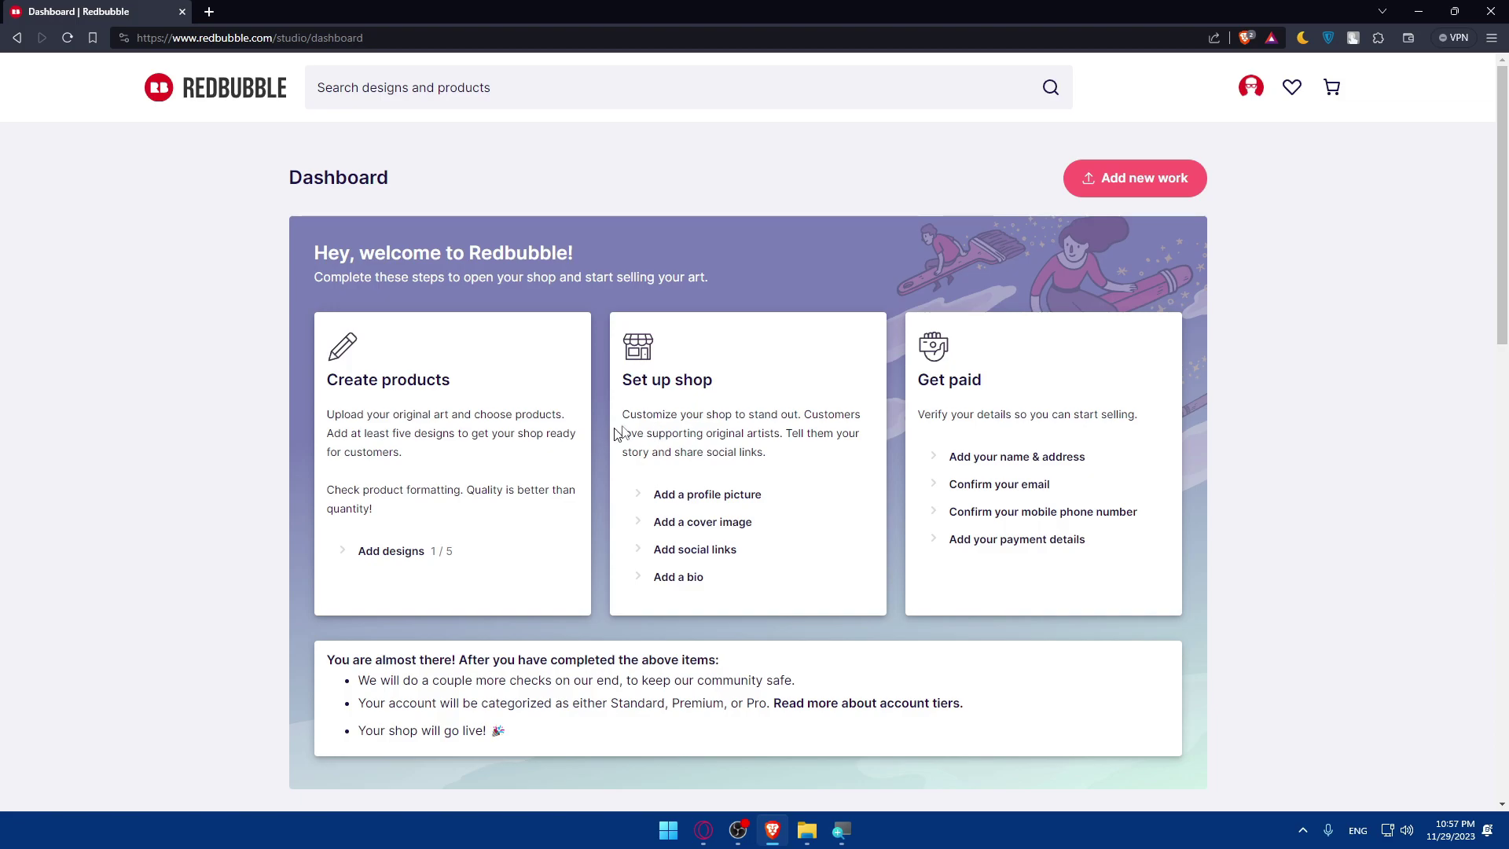
left_click_drag(620, 383, 735, 382)
left_click(737, 384)
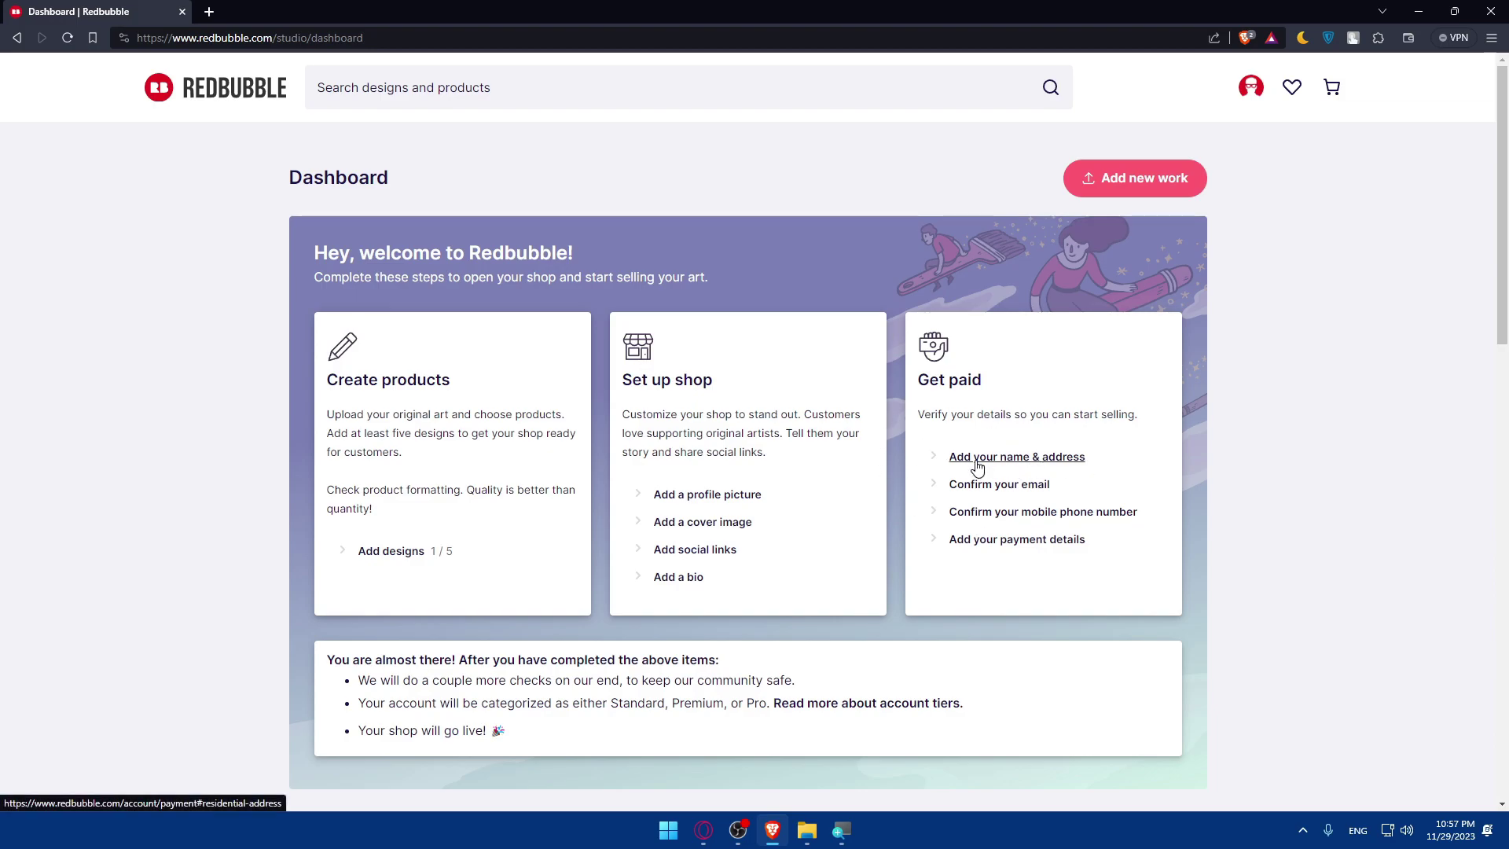
left_click_drag(918, 414, 1144, 433)
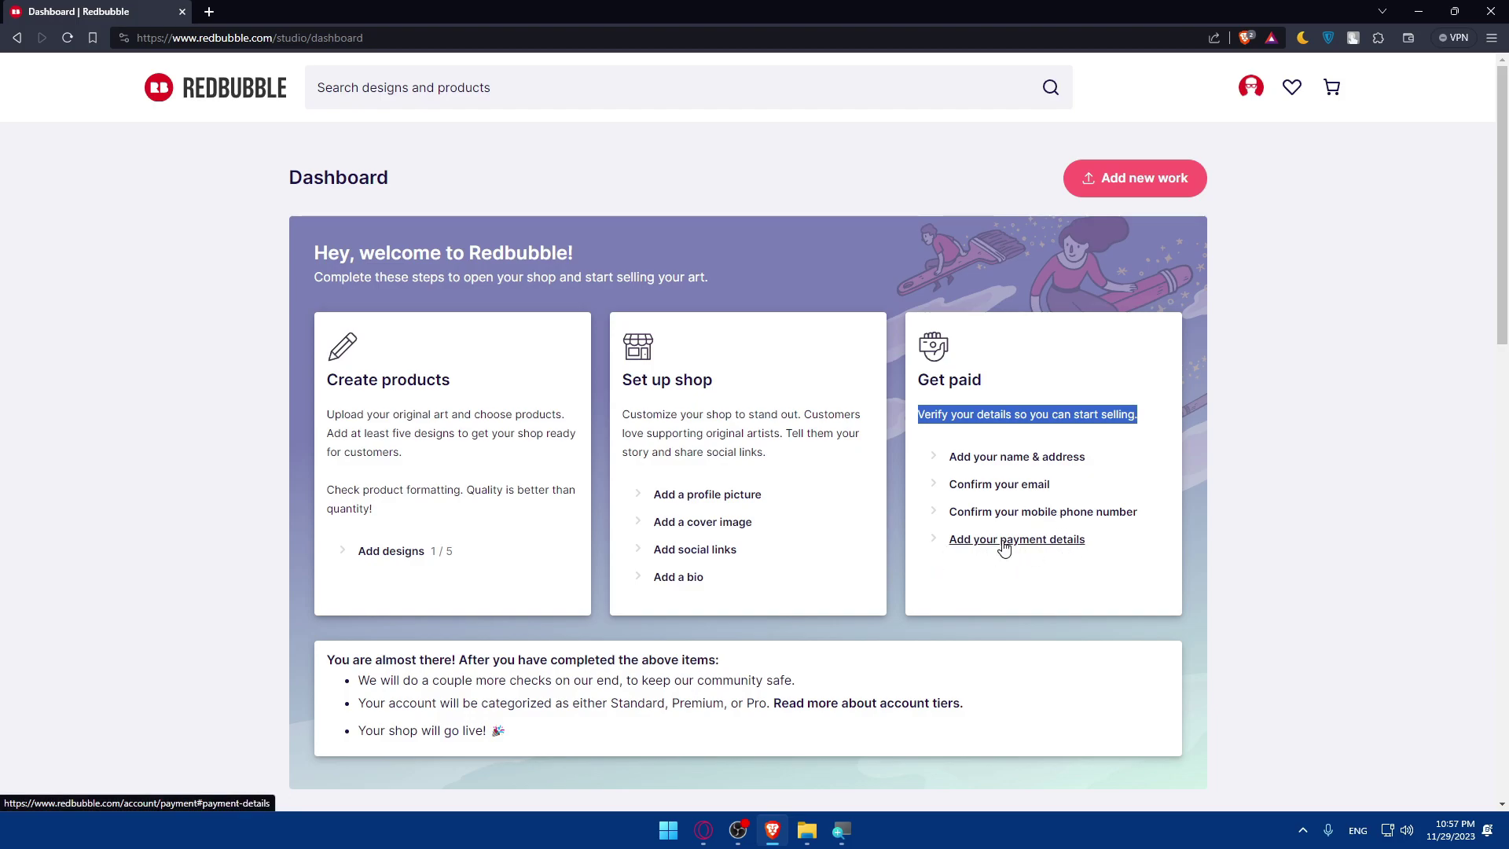
Open 'Read more about account tiers' in a background tab, then return to the Dashboard tab.
scroll(713, 555, "down", 3)
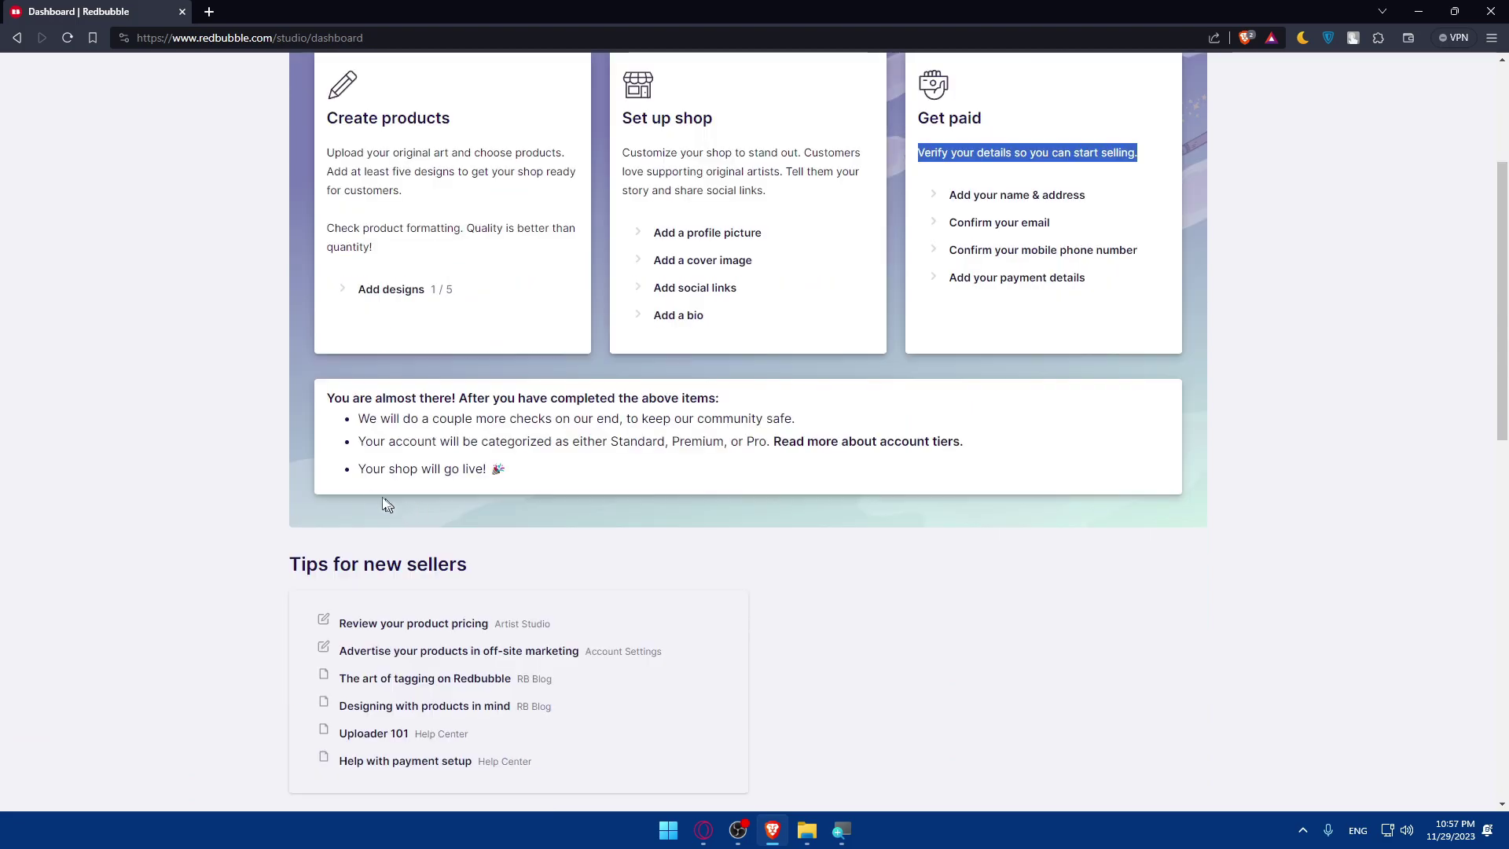
left_click(1176, 220)
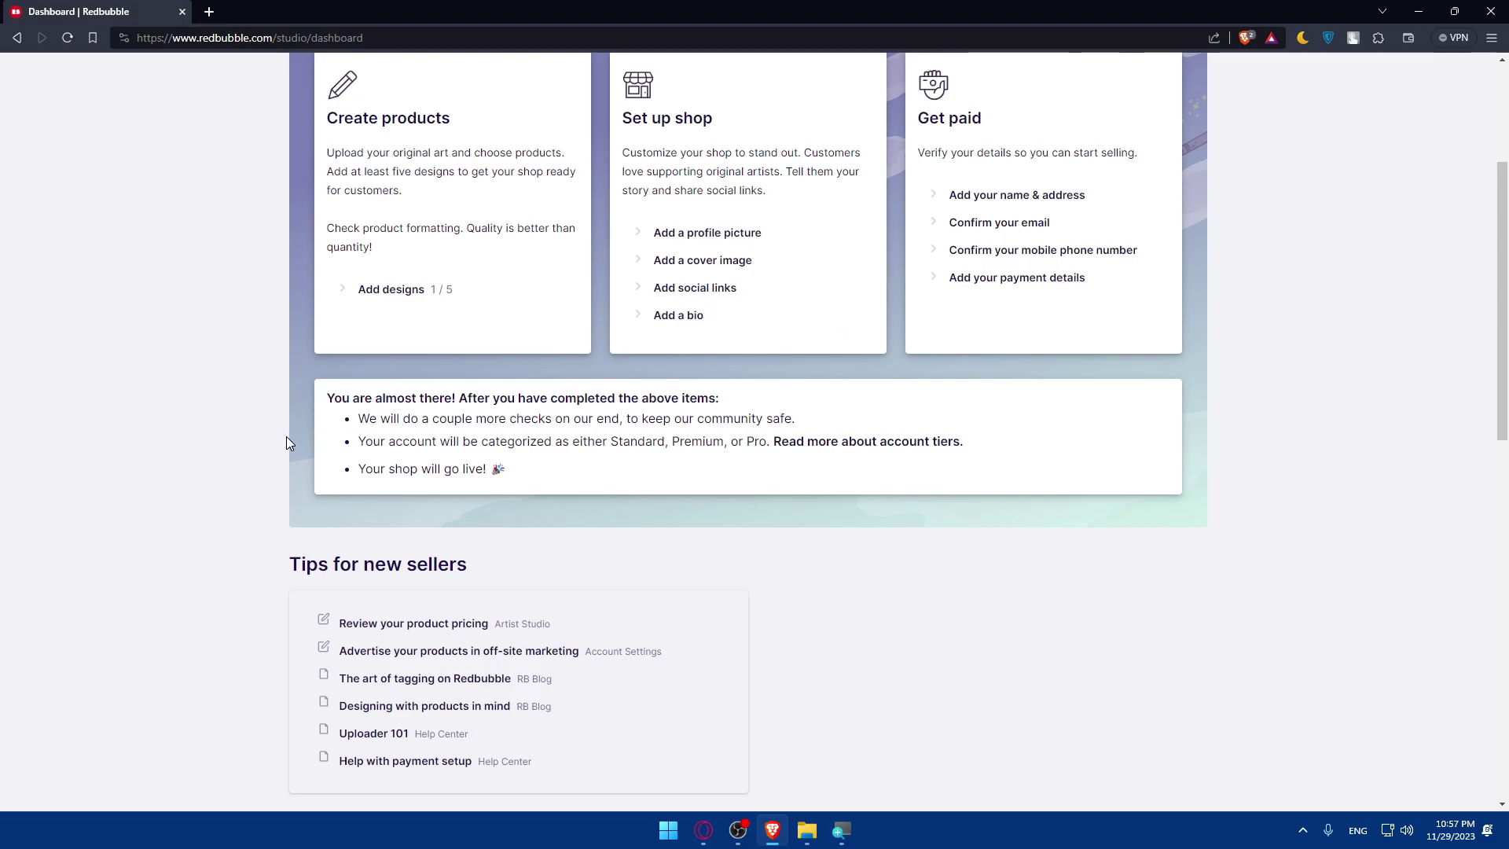
left_click_drag(357, 427, 604, 424)
left_click(636, 432)
left_click_drag(359, 442, 756, 436)
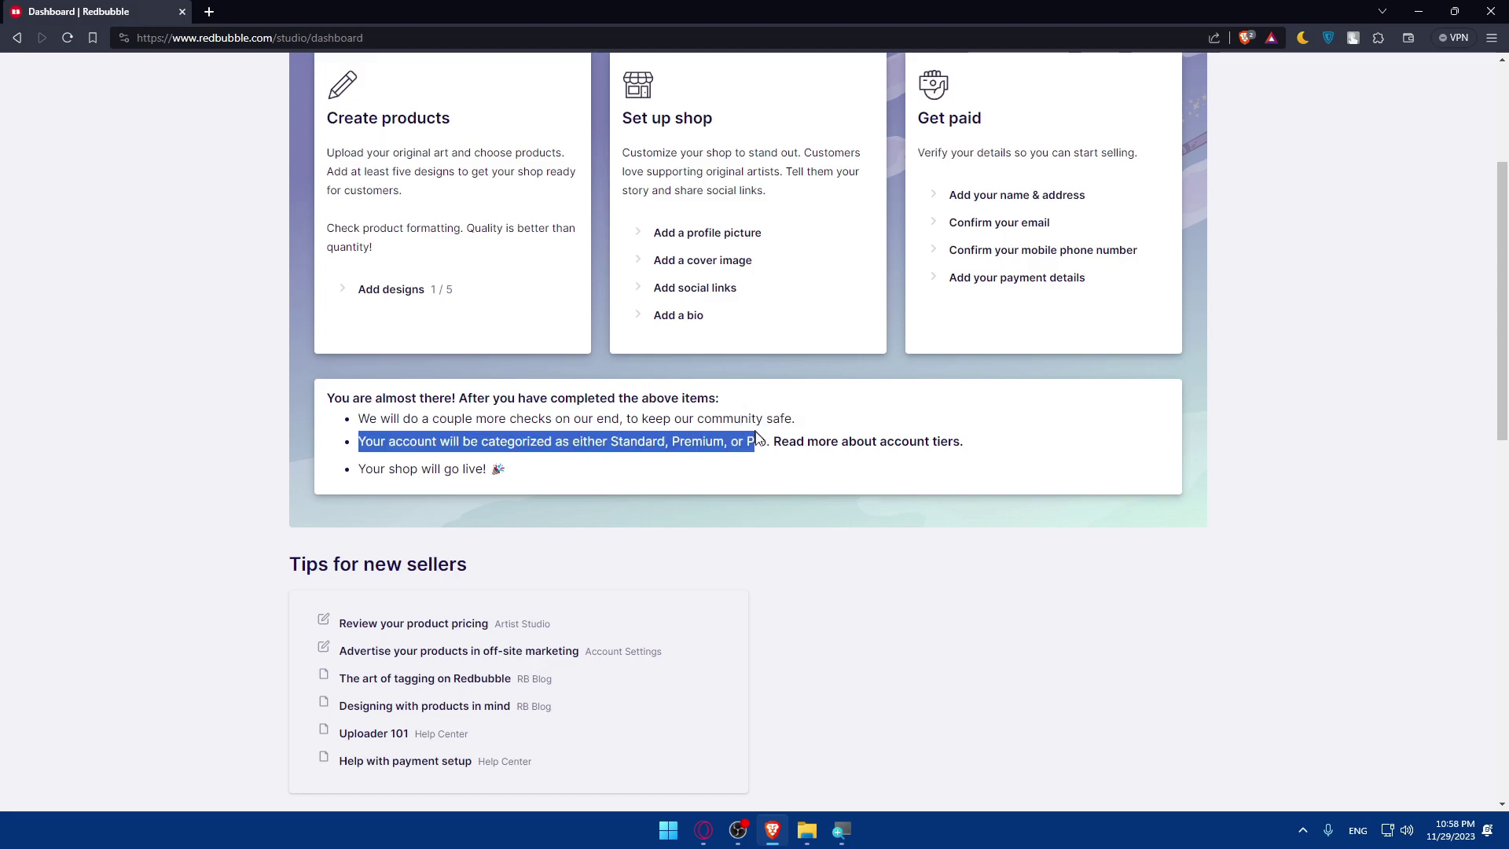
middle_click(871, 448)
left_click(396, 491)
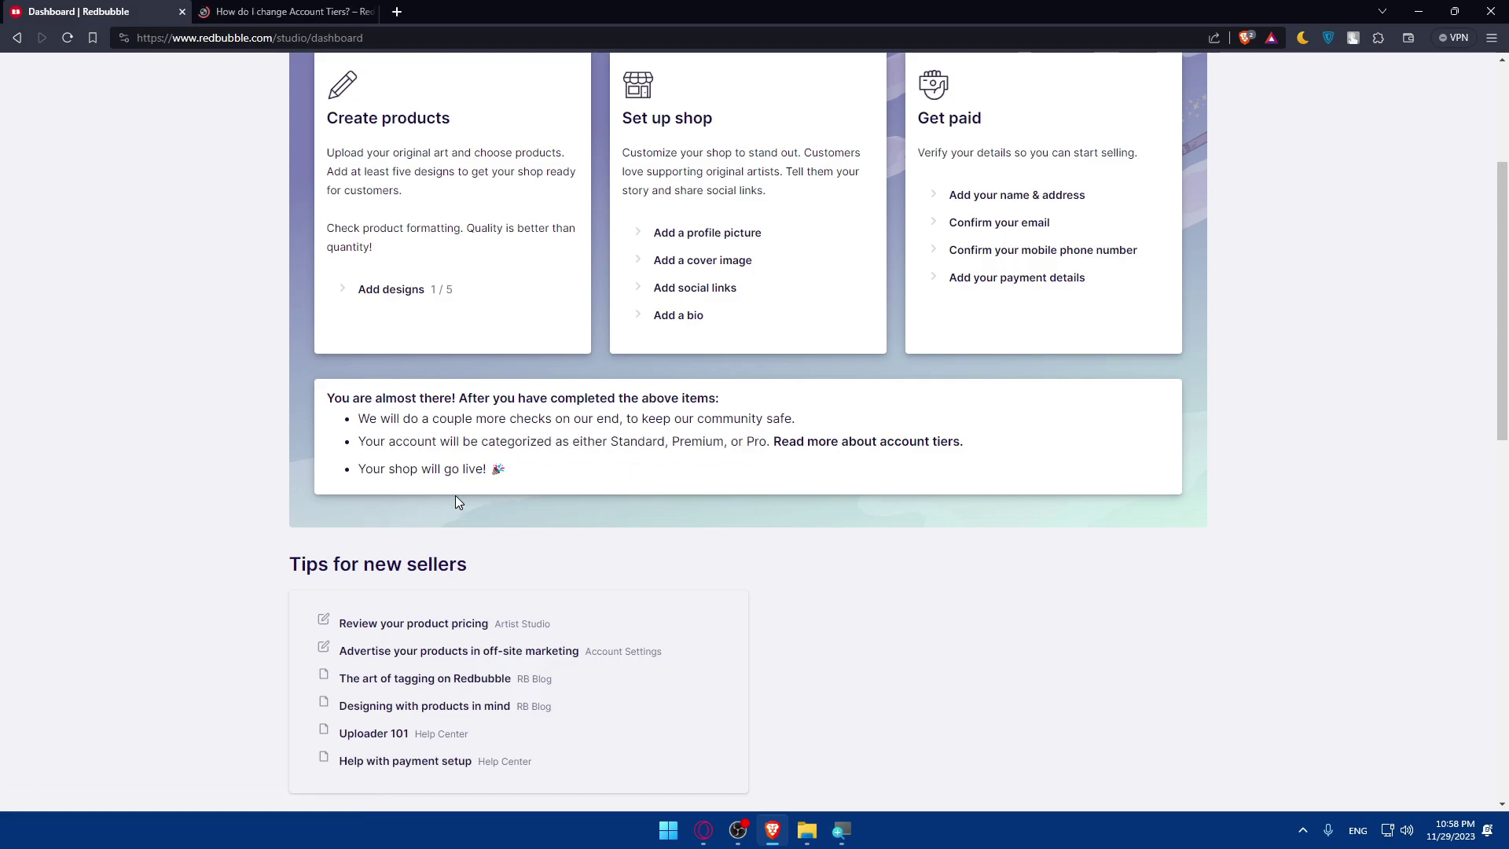
scroll(455, 495, "down", 2)
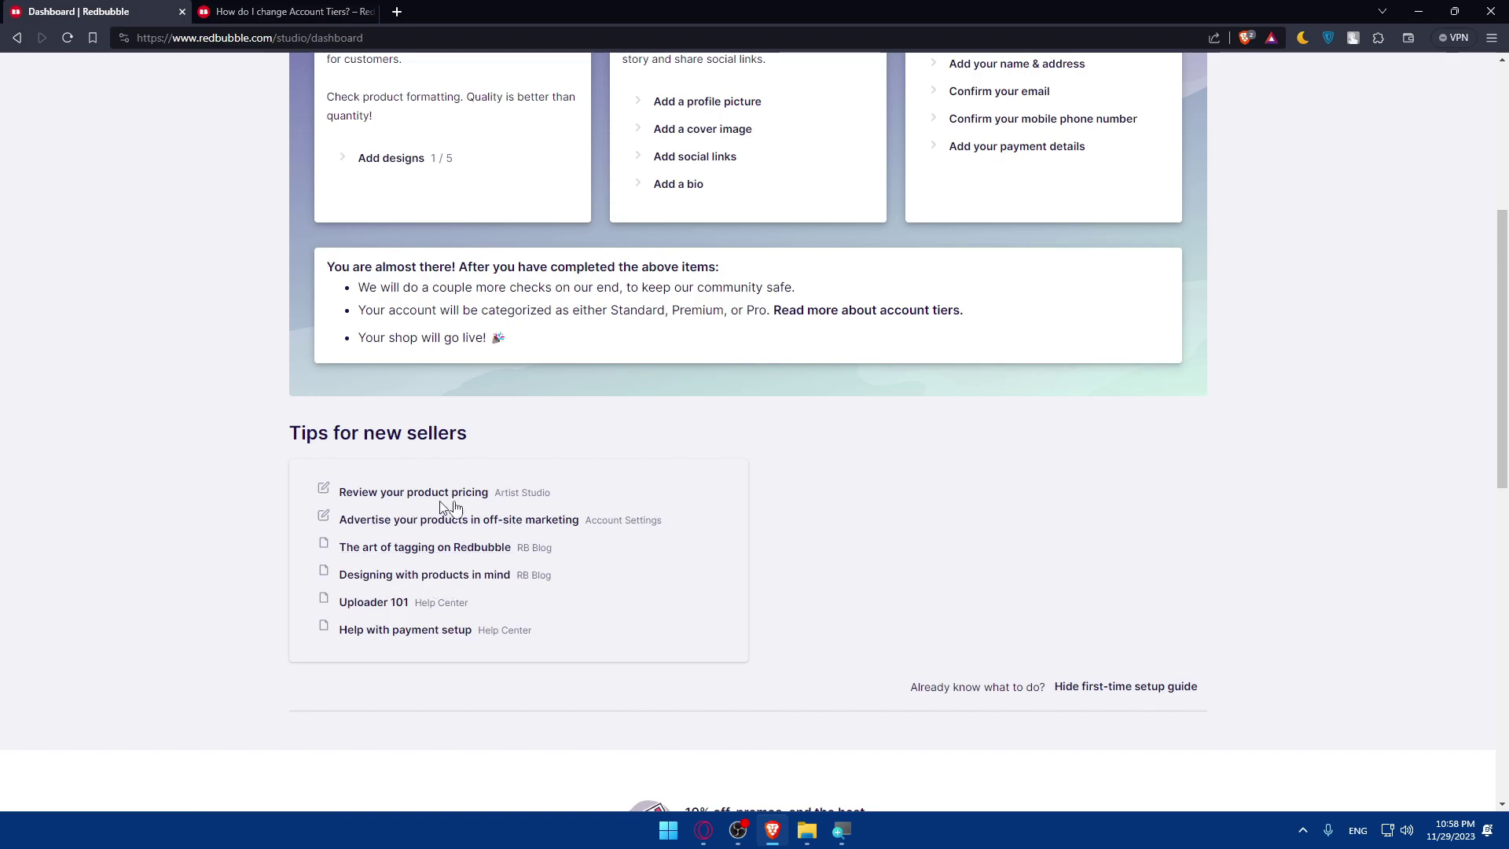
left_click(350, 12)
left_click(79, 11)
Scroll the account tiers article down to its Premium and Pro tier recommendations.
left_click(249, 13)
scroll(770, 335, "down", 2)
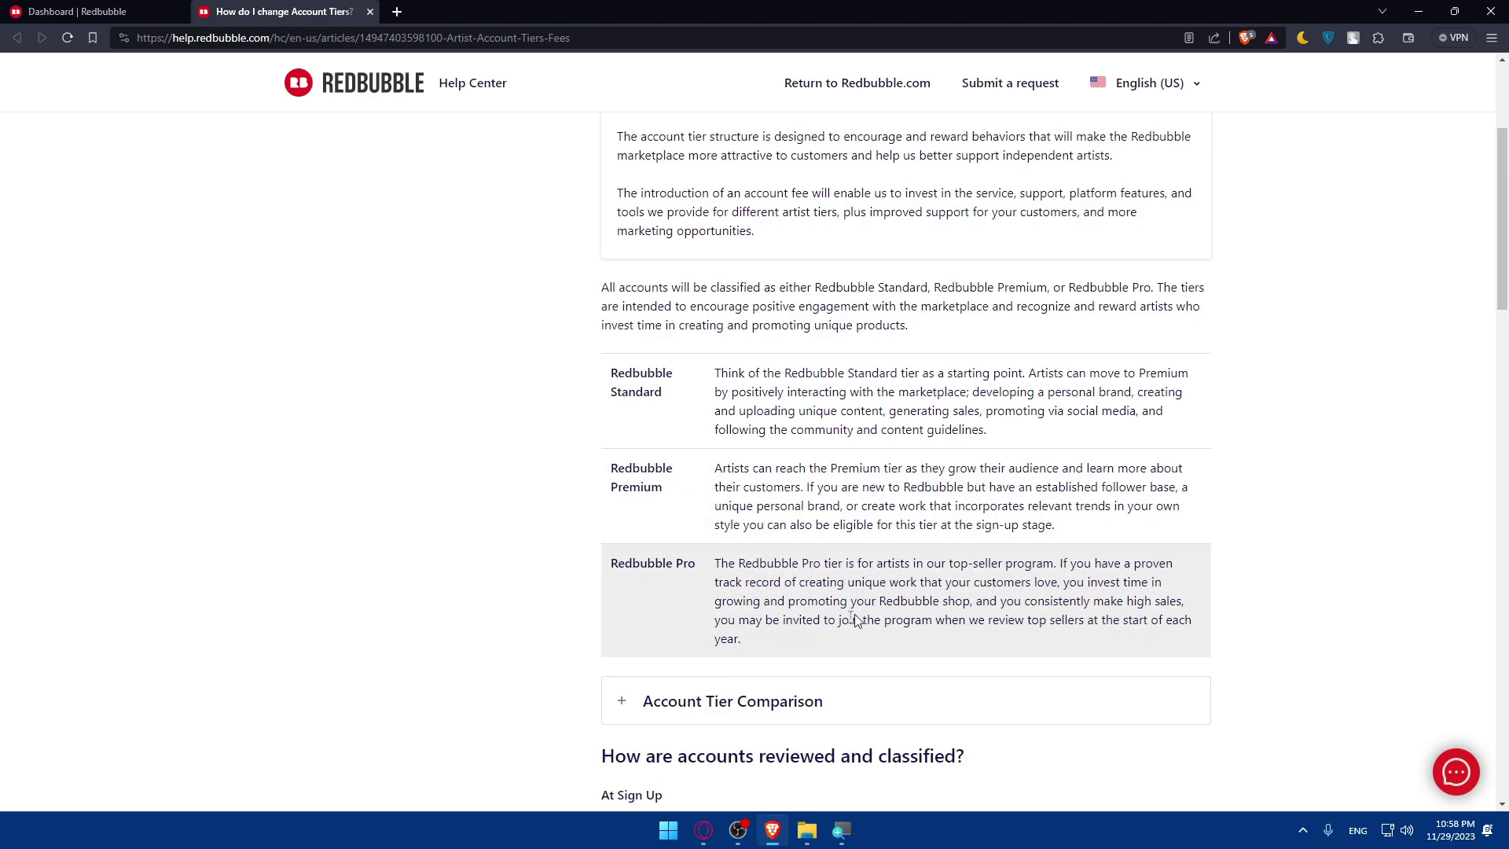
scroll(905, 471, "down", 15)
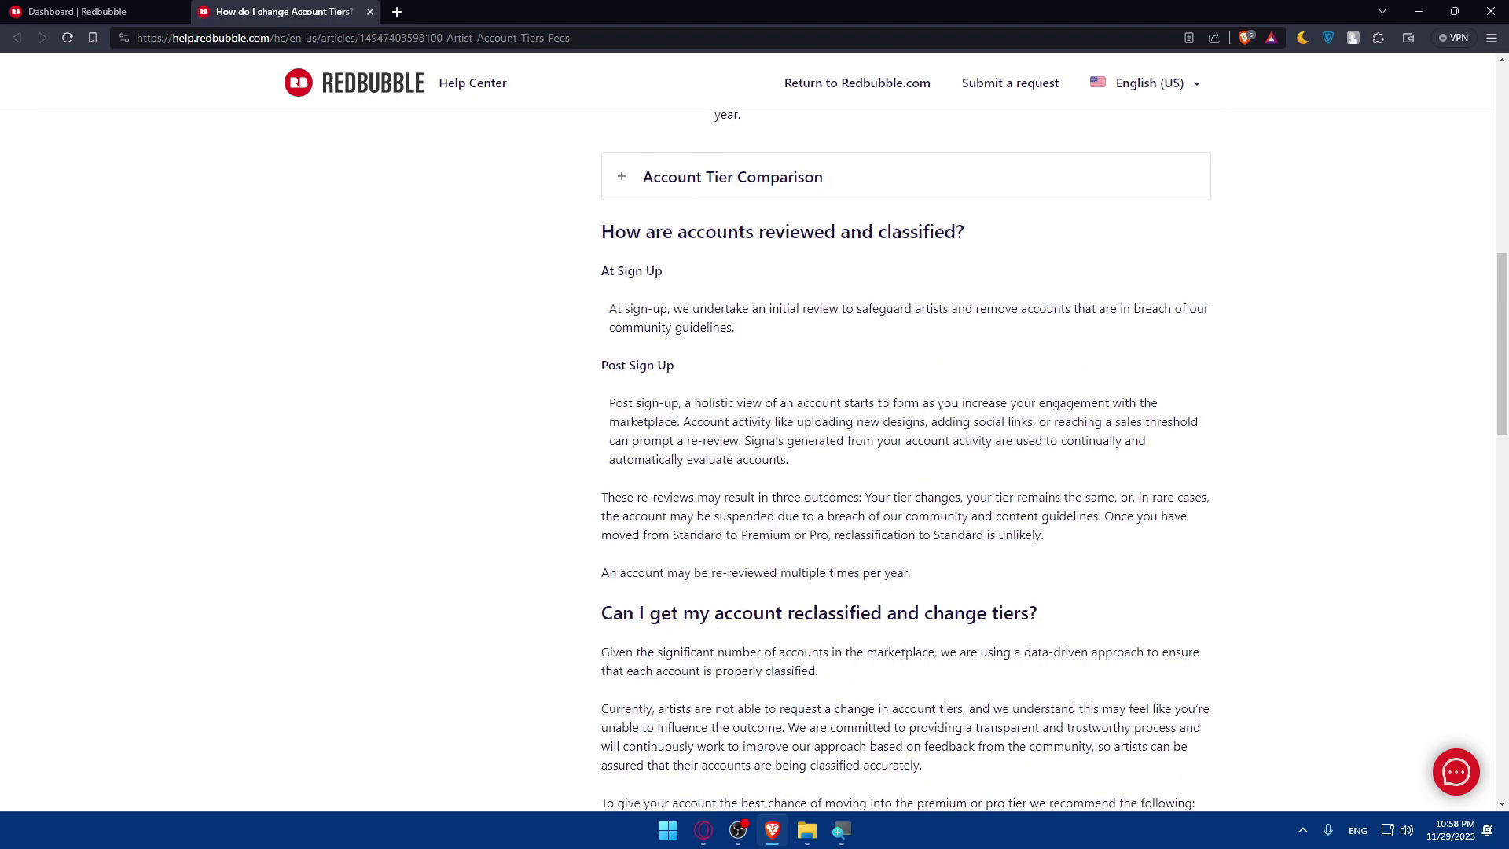
scroll(862, 533, "up", 3)
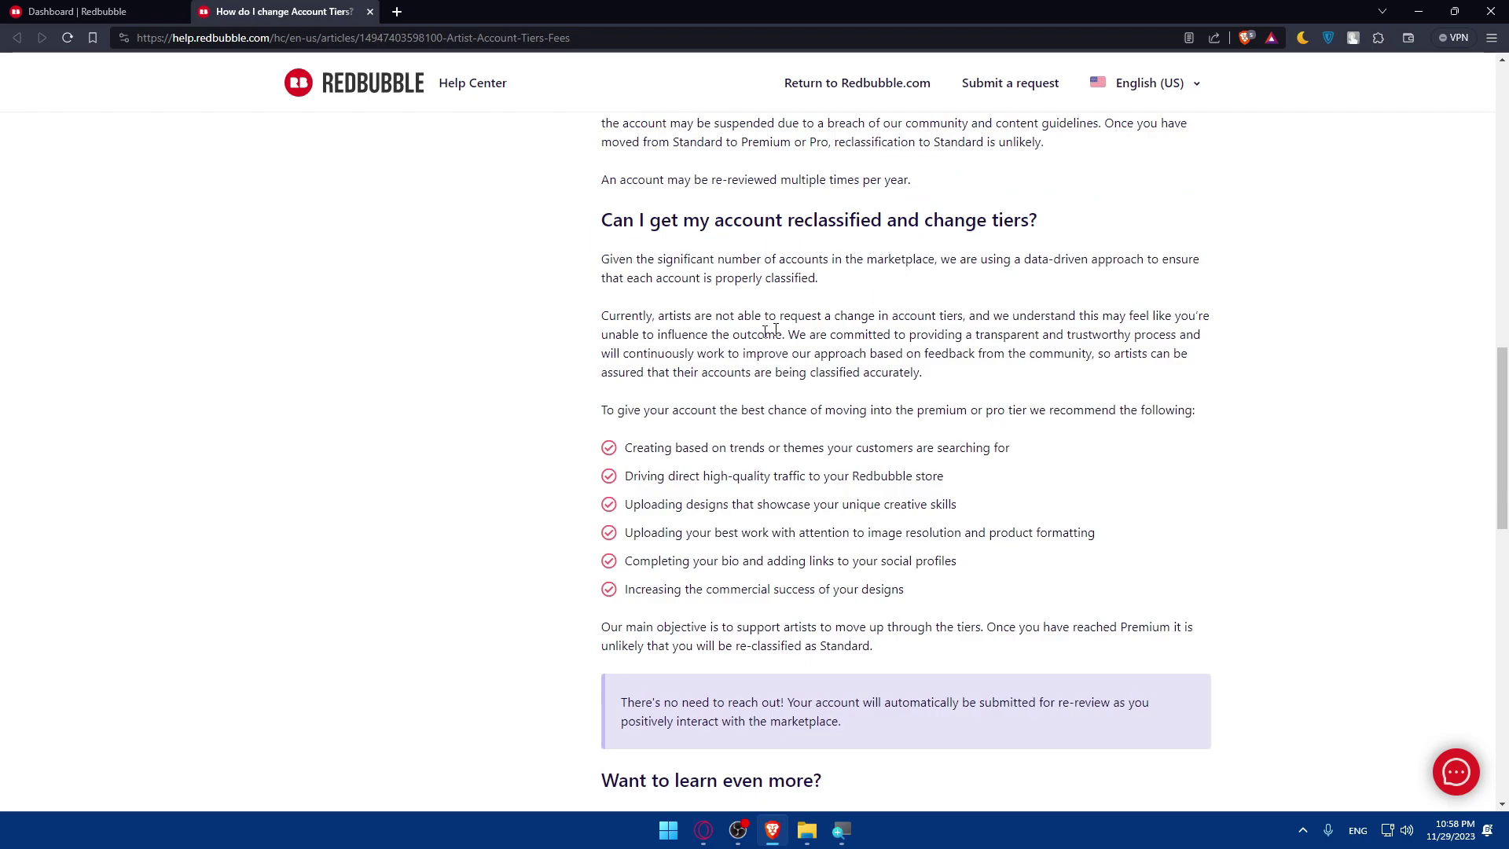
scroll(808, 476, "down", 10)
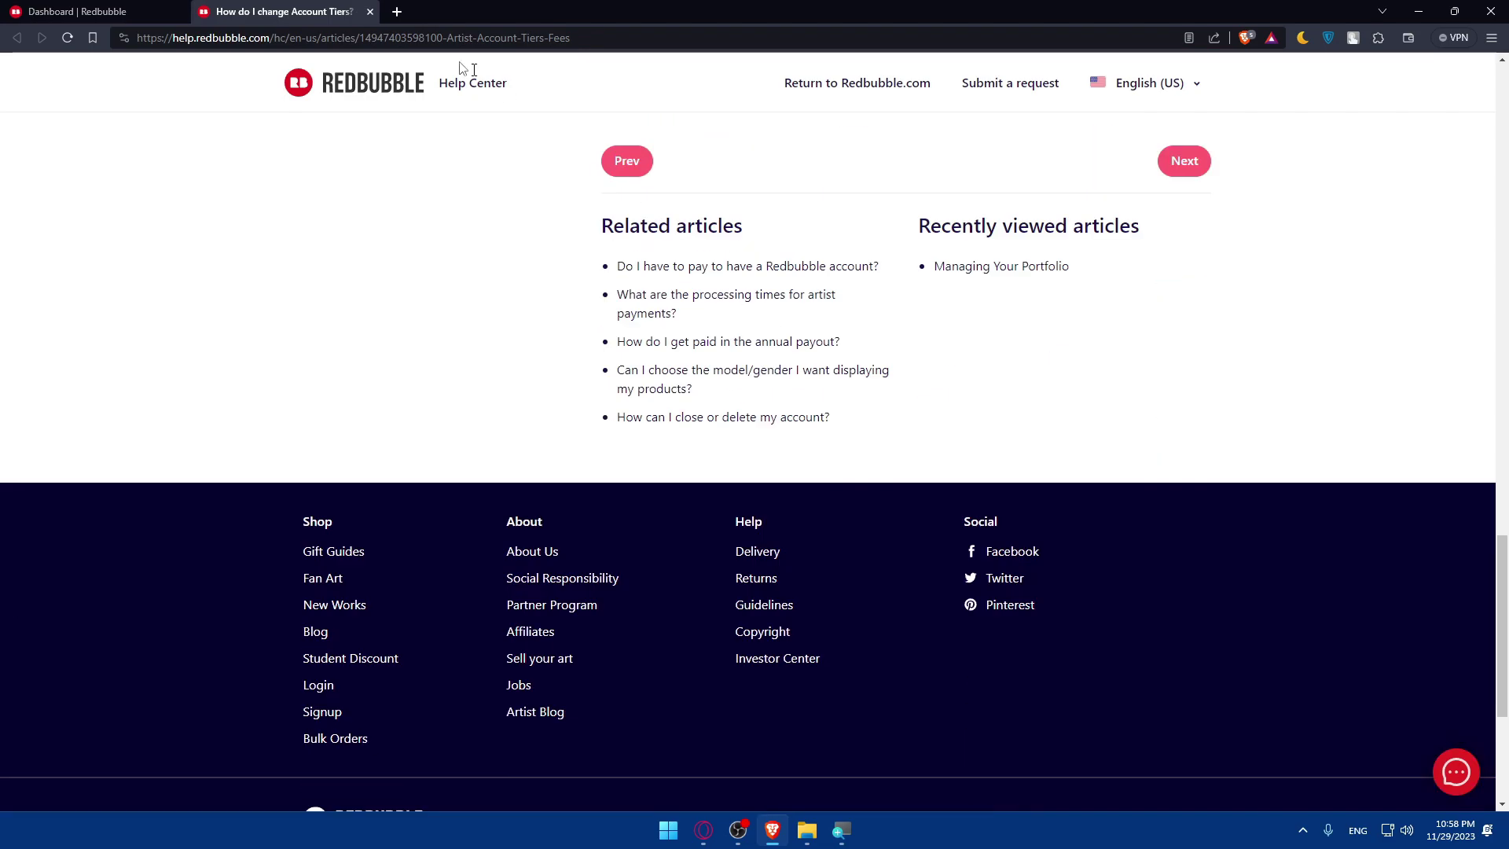
left_click(369, 11)
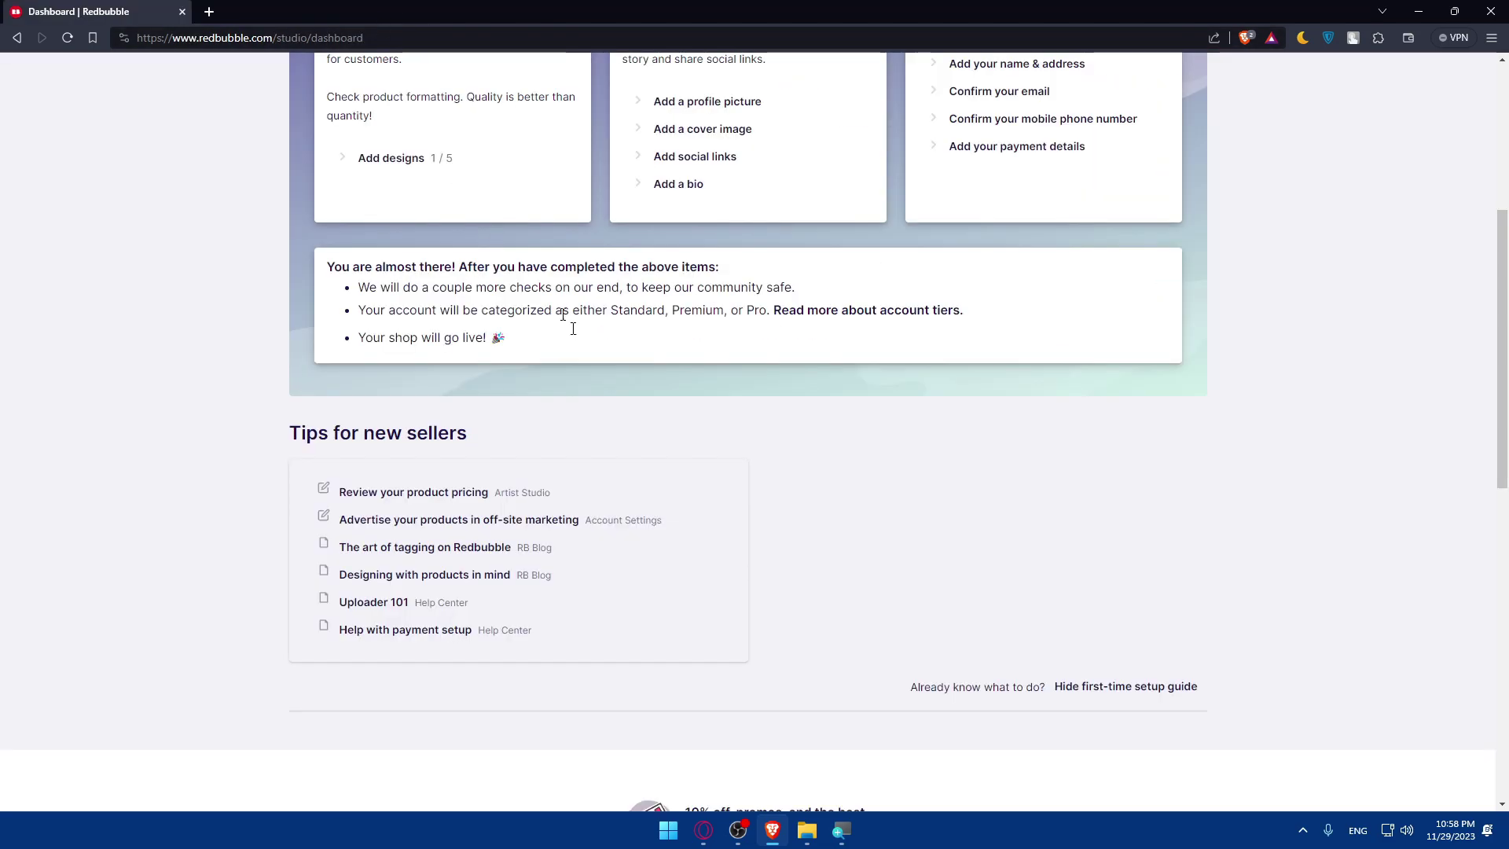
scroll(615, 389, "up", 5)
left_click(402, 555)
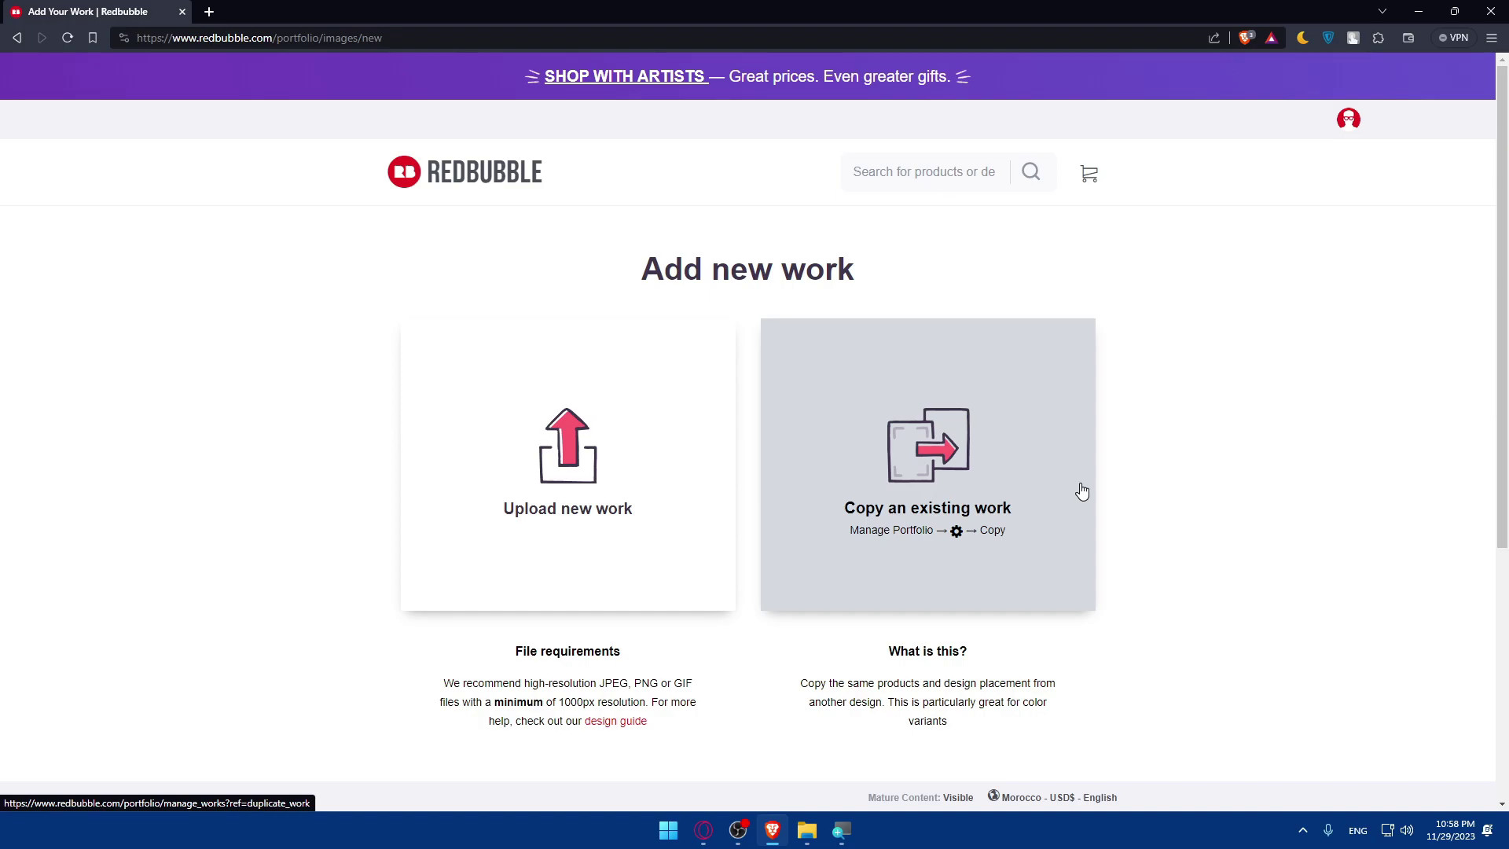
left_click(1088, 437)
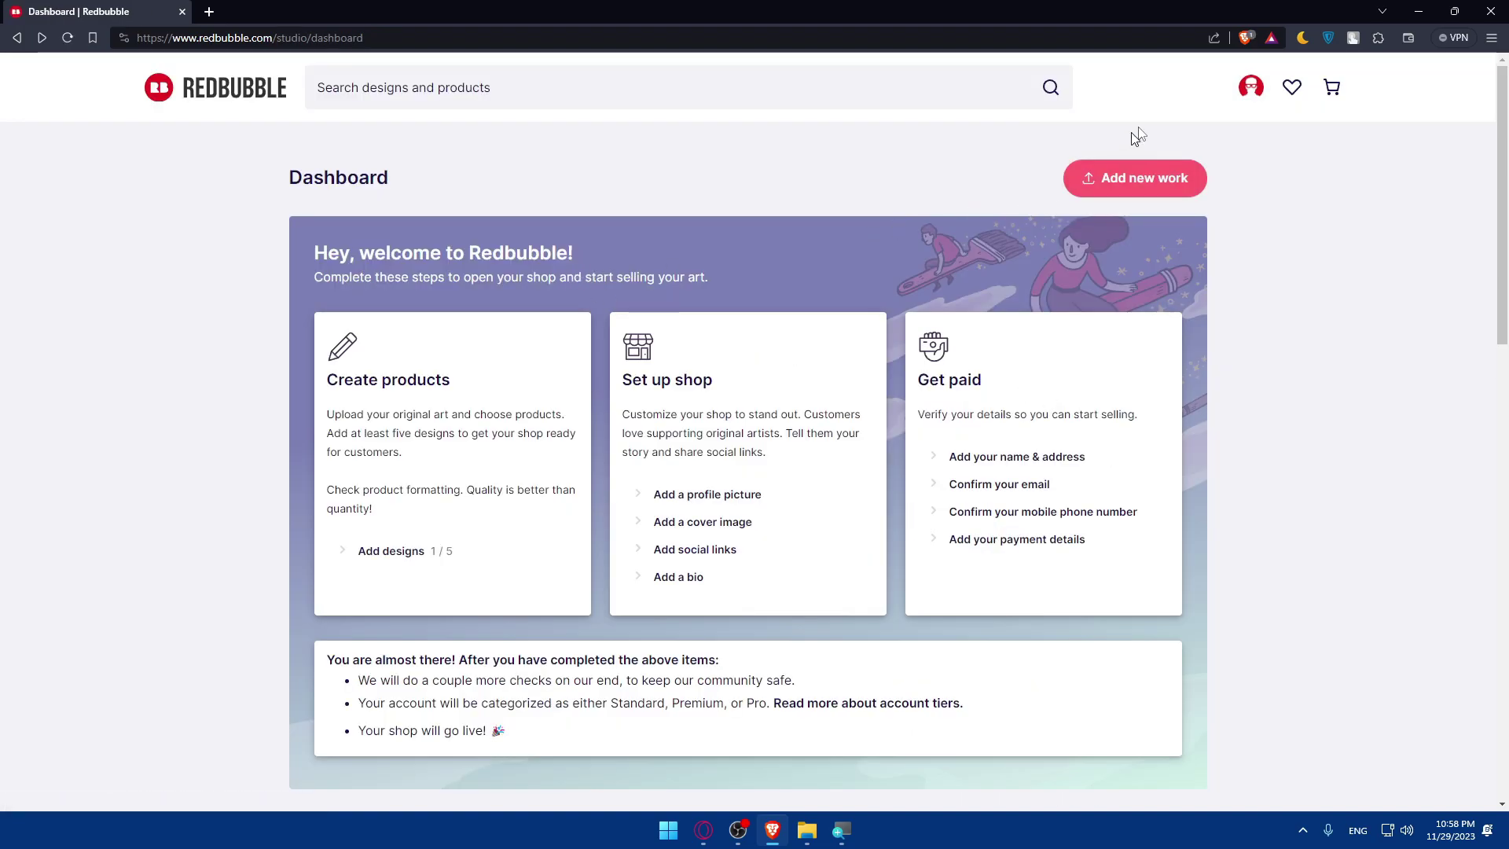
left_click(1251, 89)
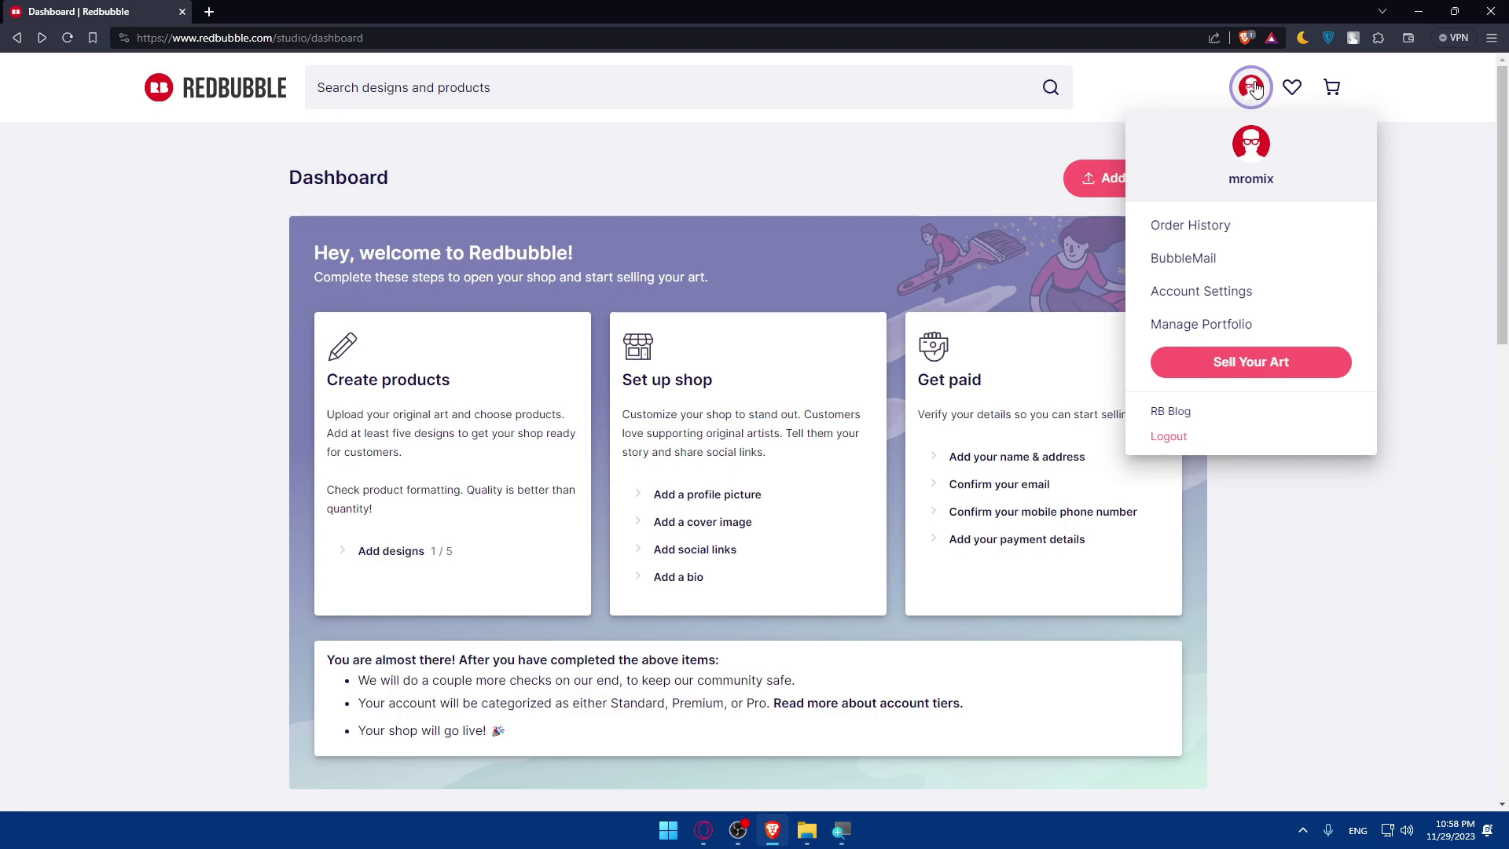
left_click(1254, 373)
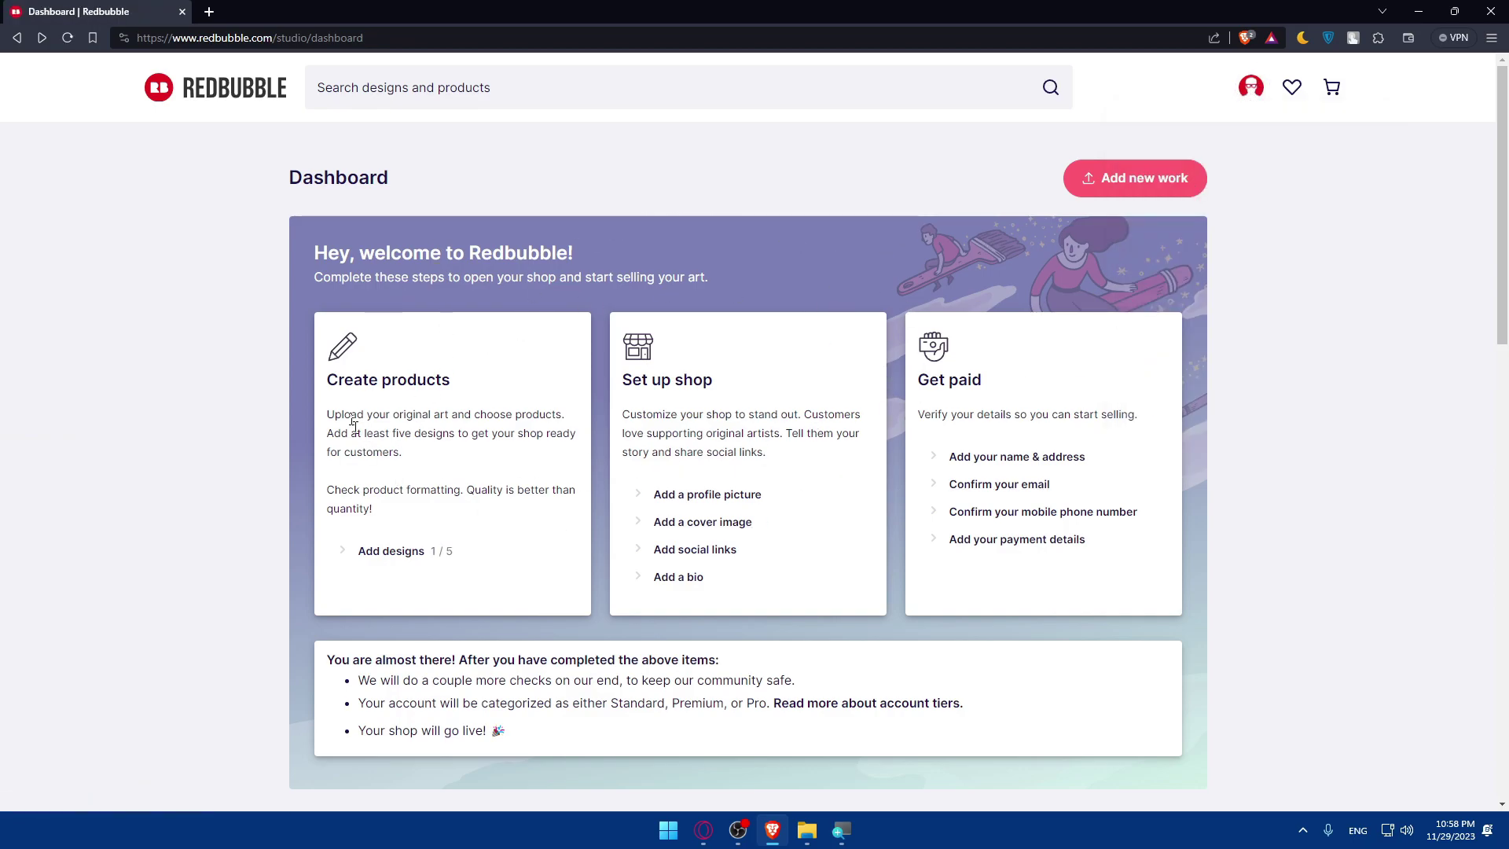
Open the Add new work page and launch the Upload new work file picker.
left_click(375, 560)
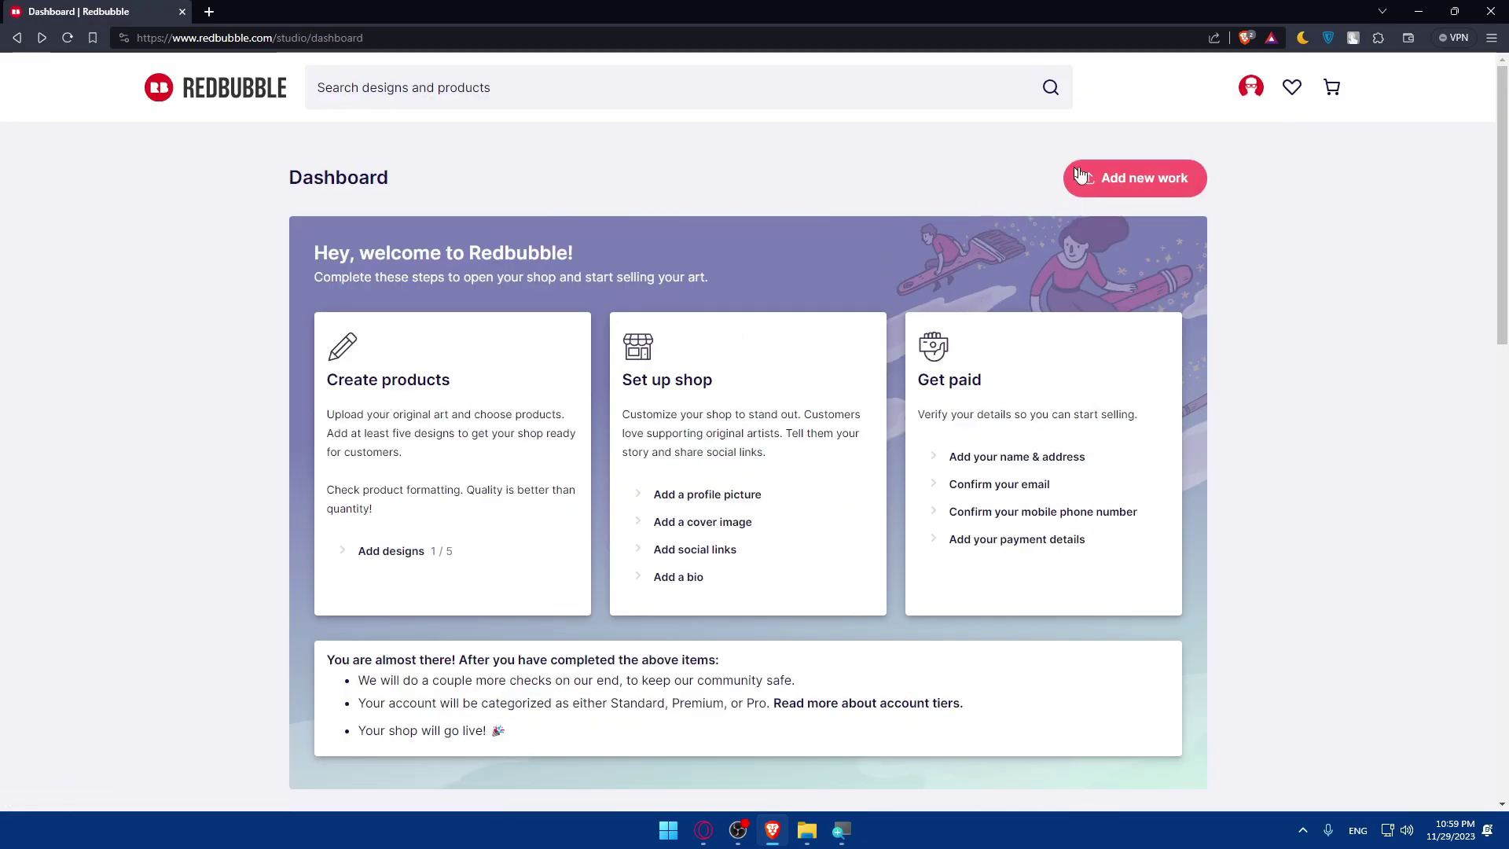
left_click(1135, 182)
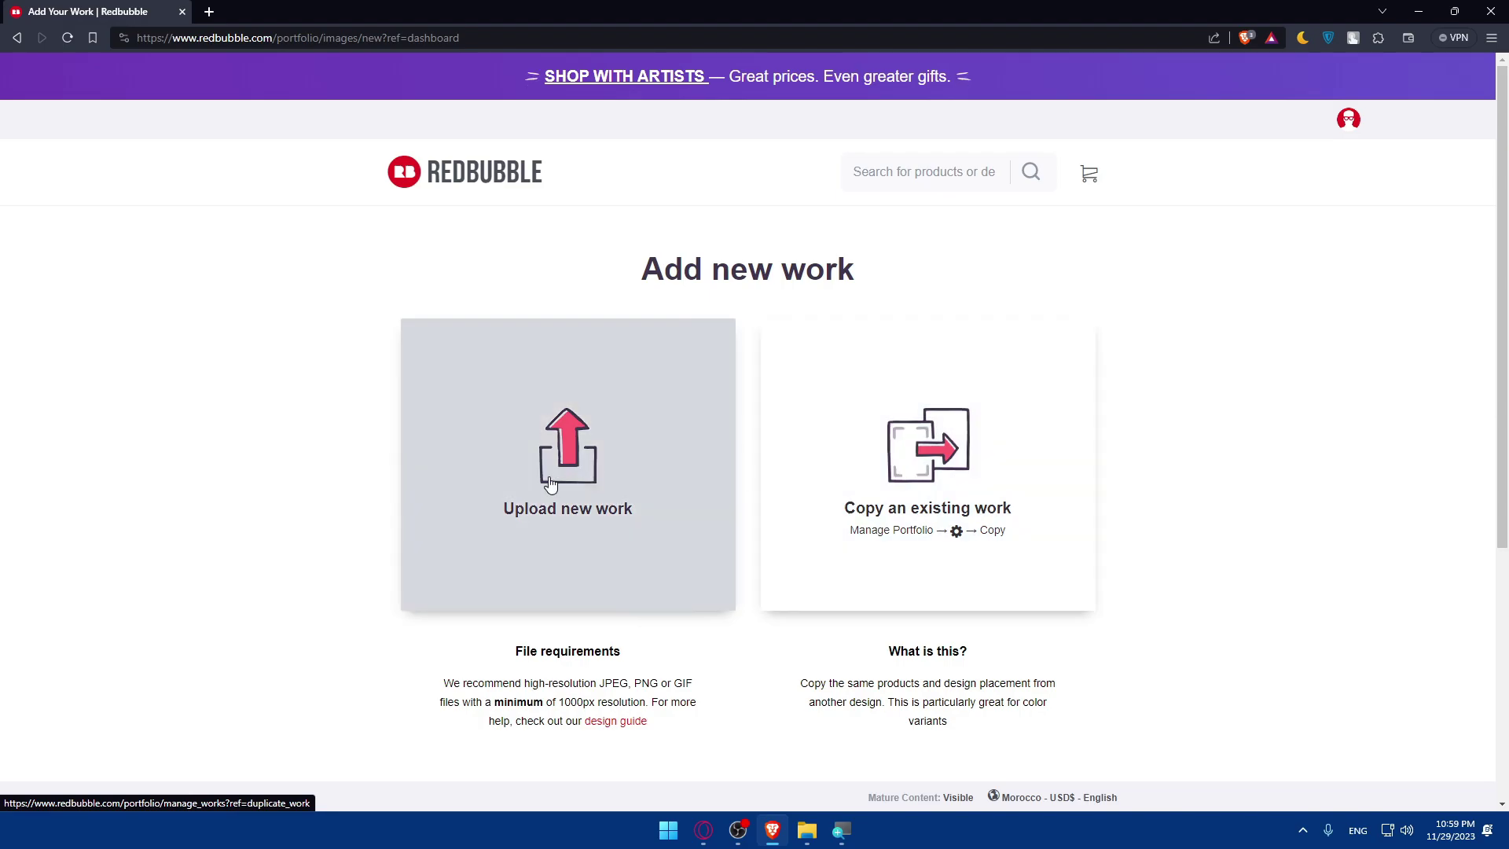
left_click(508, 387)
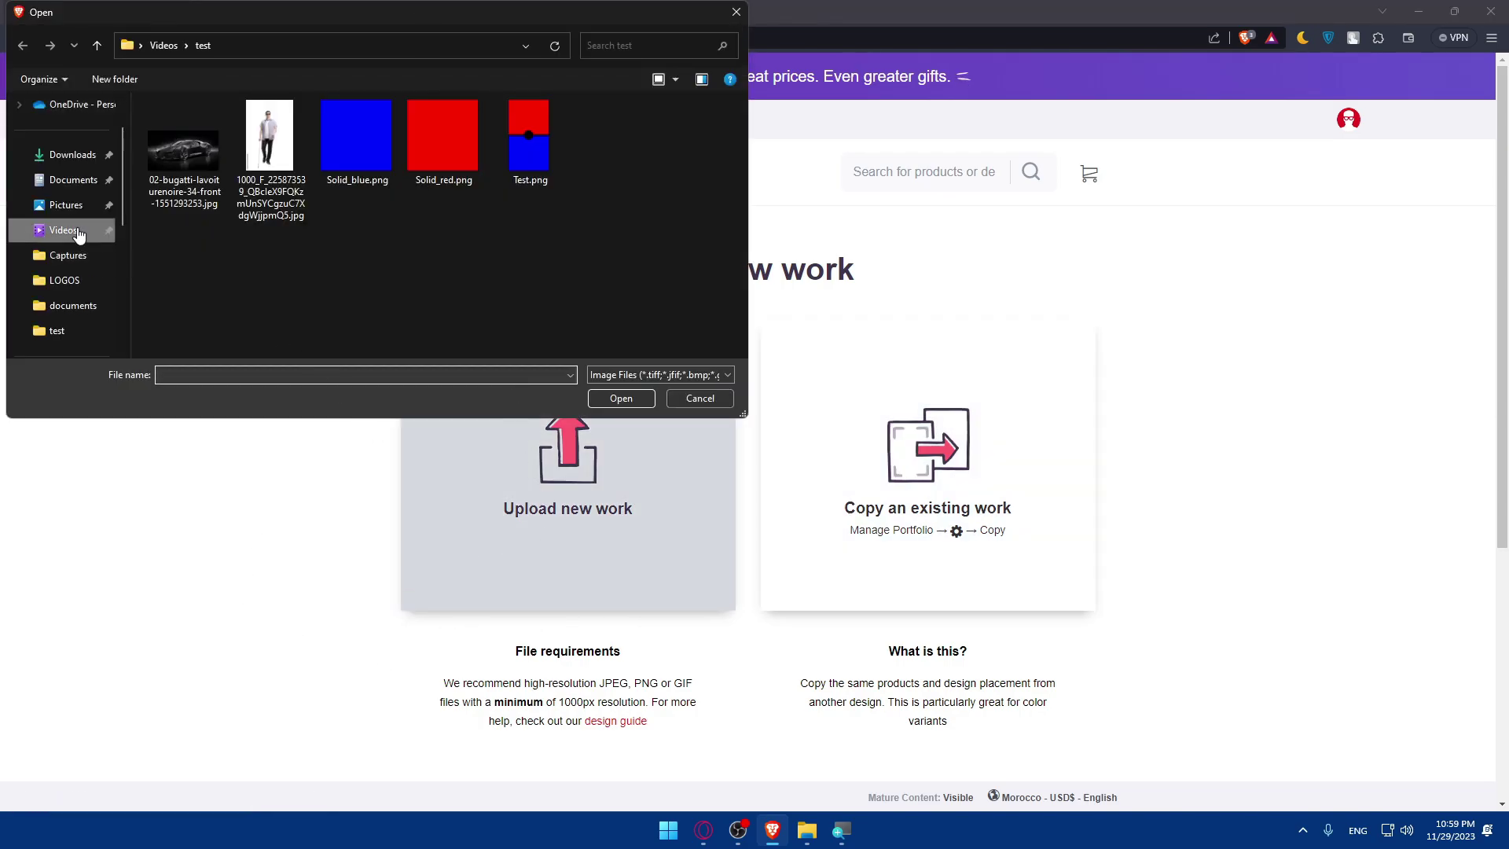
Upload AI.png from Videos › LOGOS as the artwork after 411.png is rejected.
left_click(79, 230)
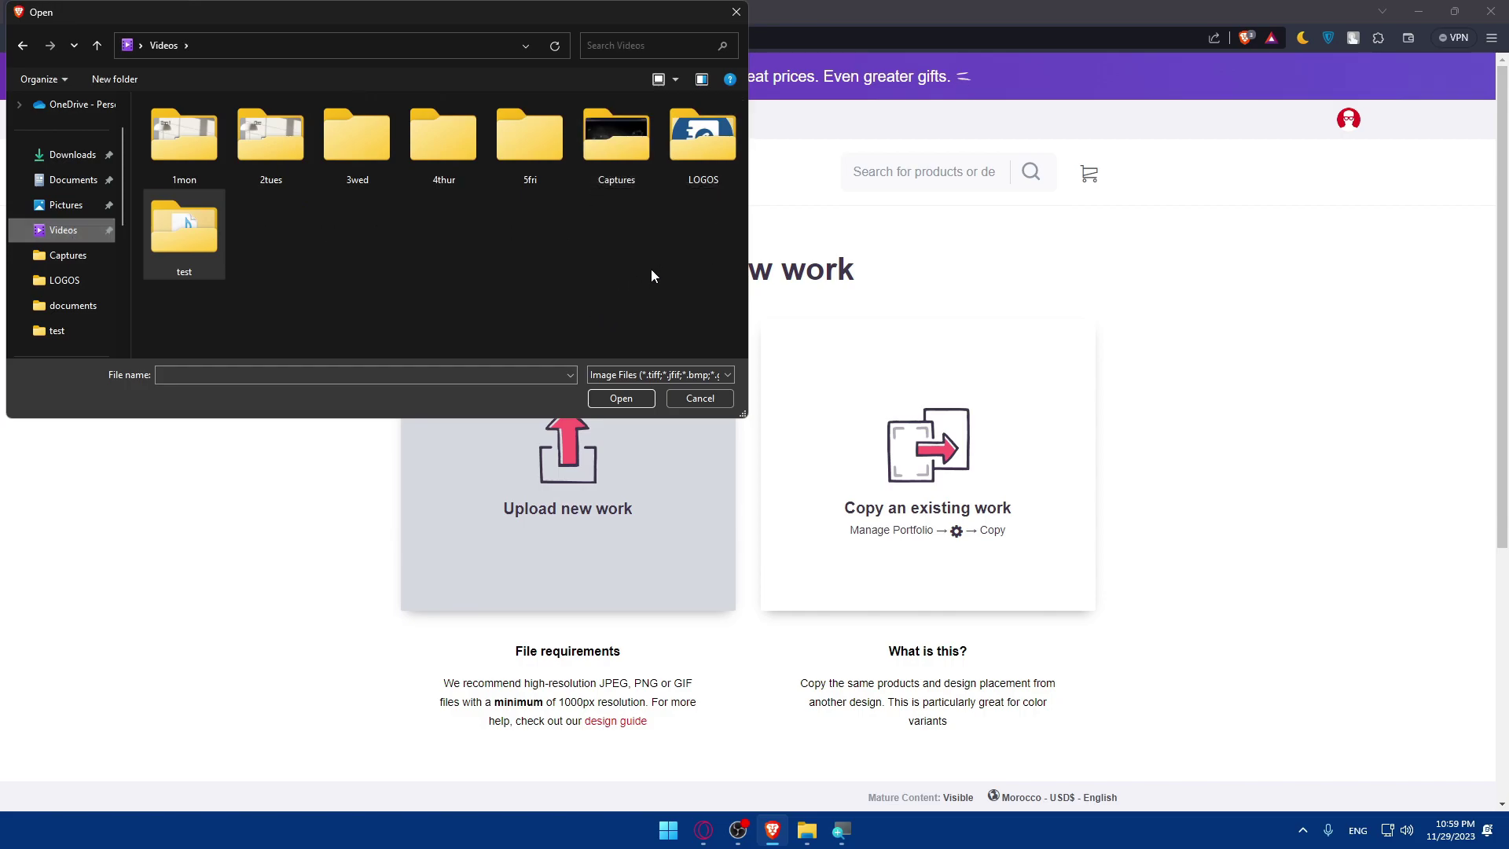
double_click(703, 142)
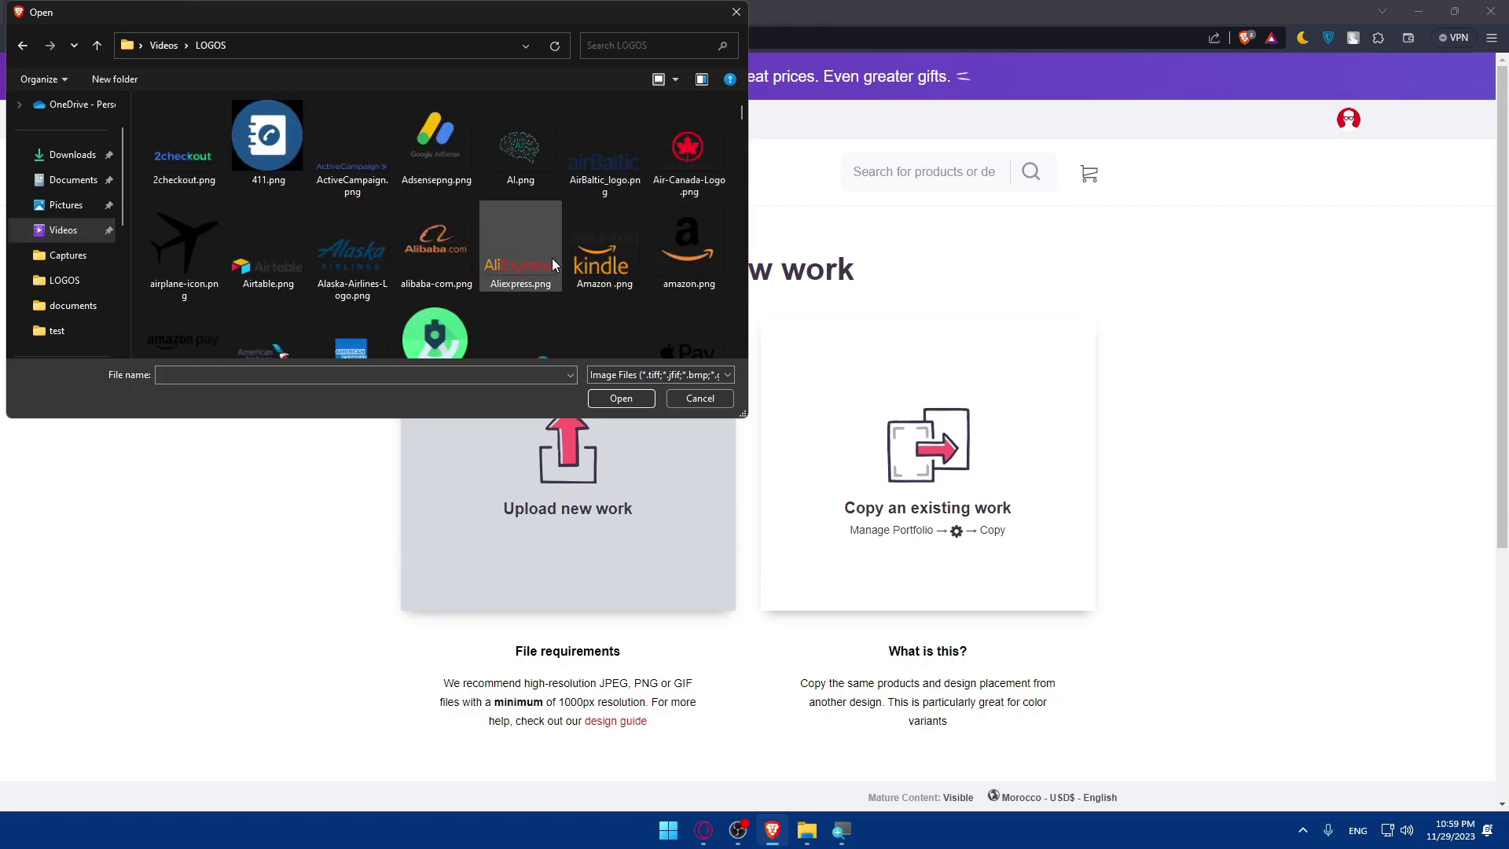
scroll(552, 264, "down", 1)
scroll(552, 264, "up", 1)
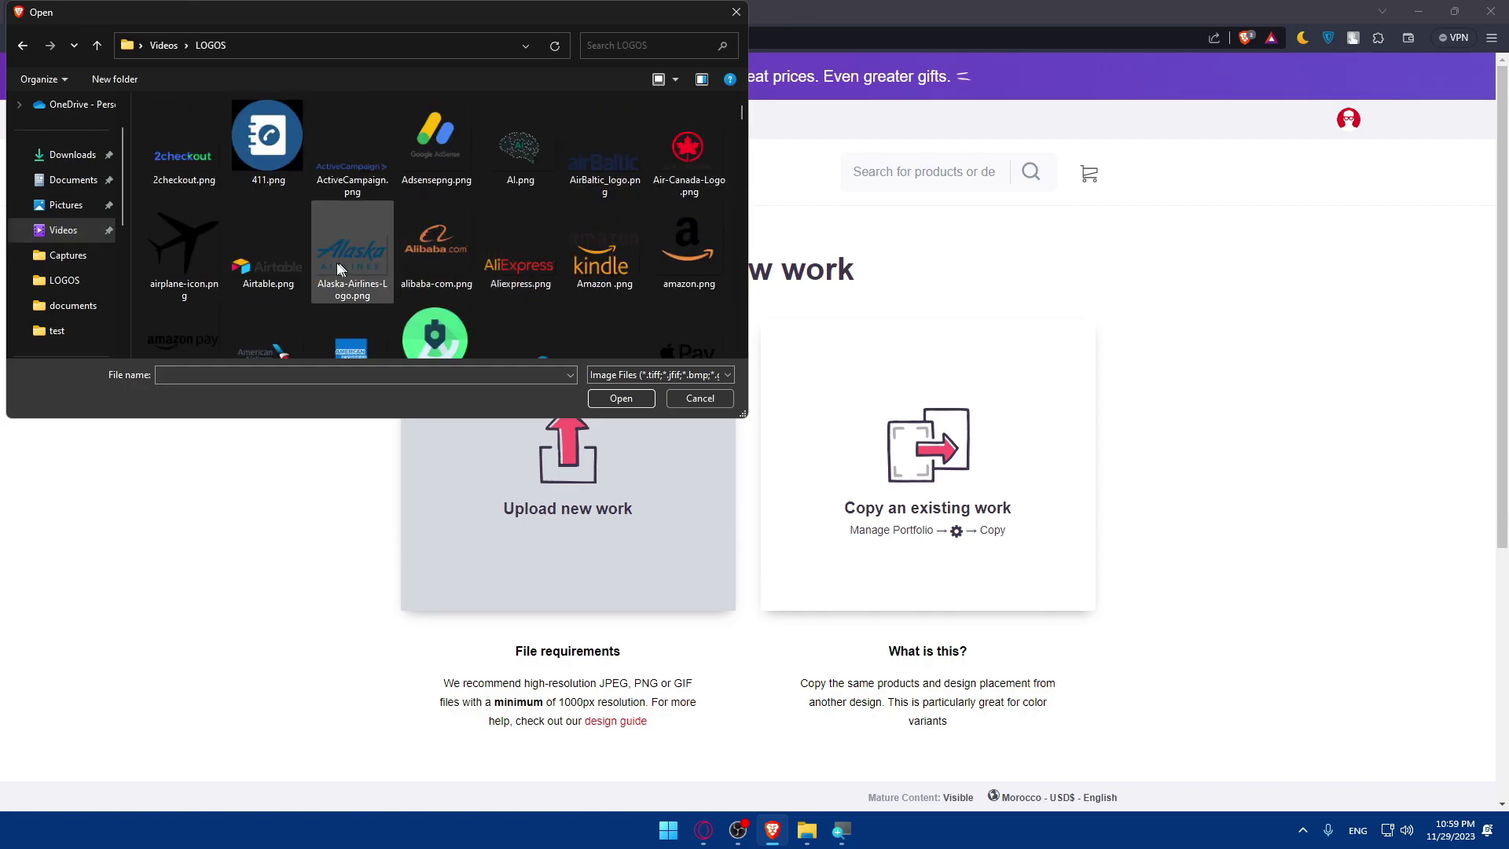
left_click(262, 150)
double_click(262, 150)
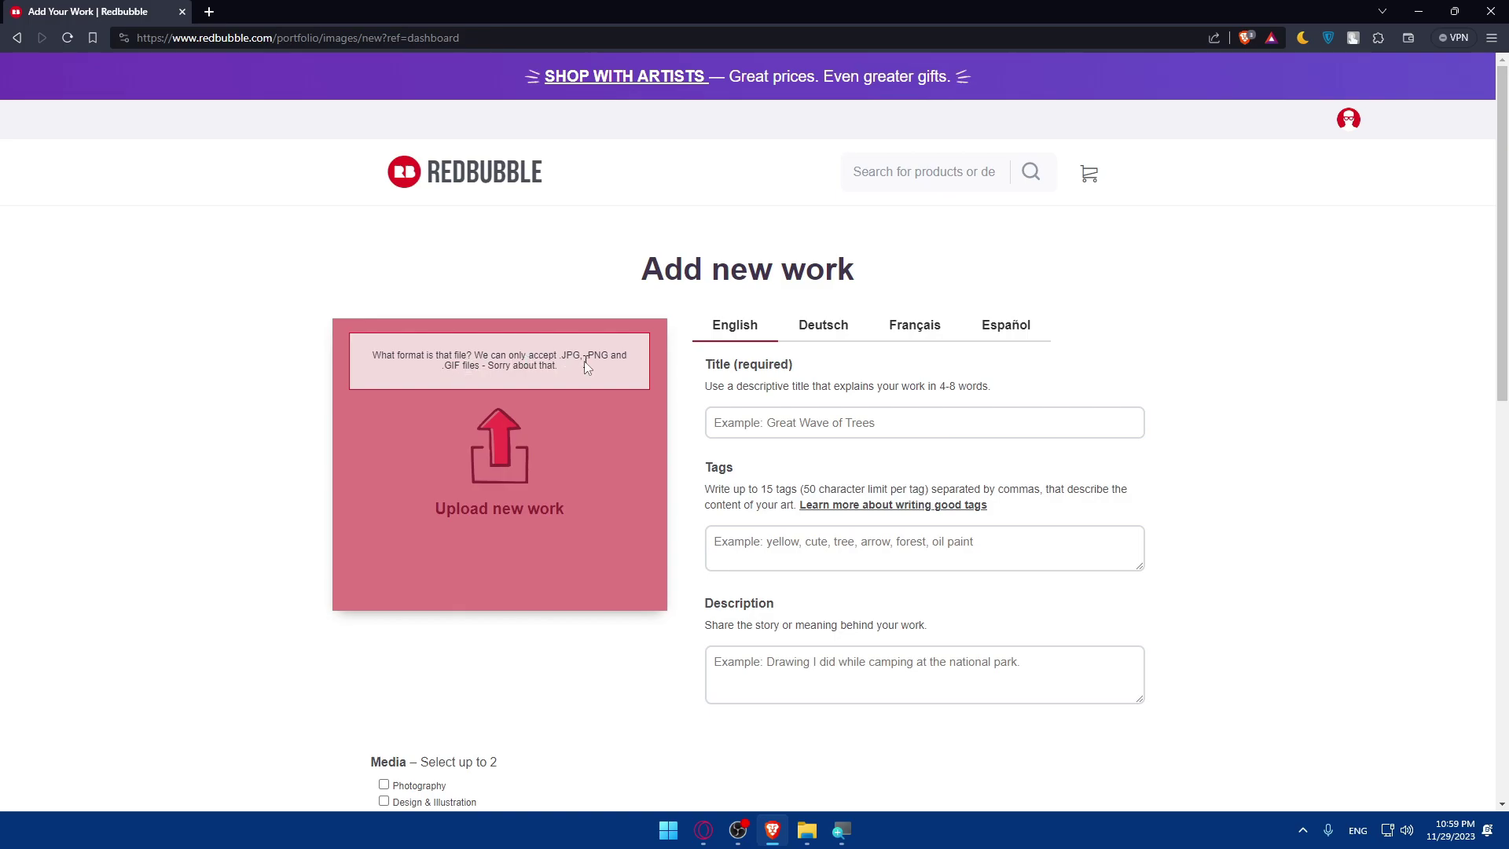
left_click(498, 441)
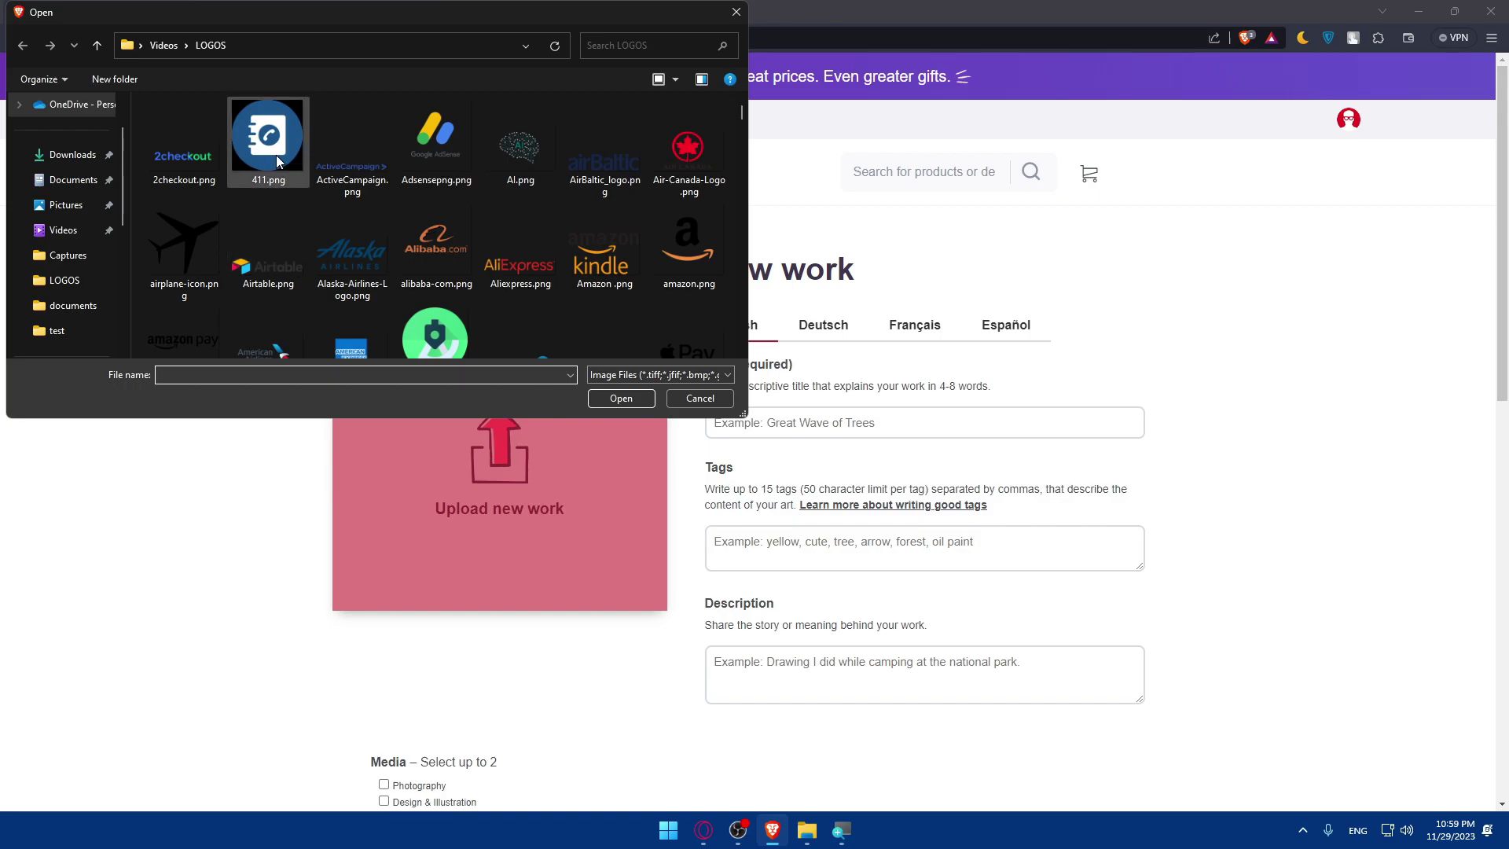
double_click(521, 154)
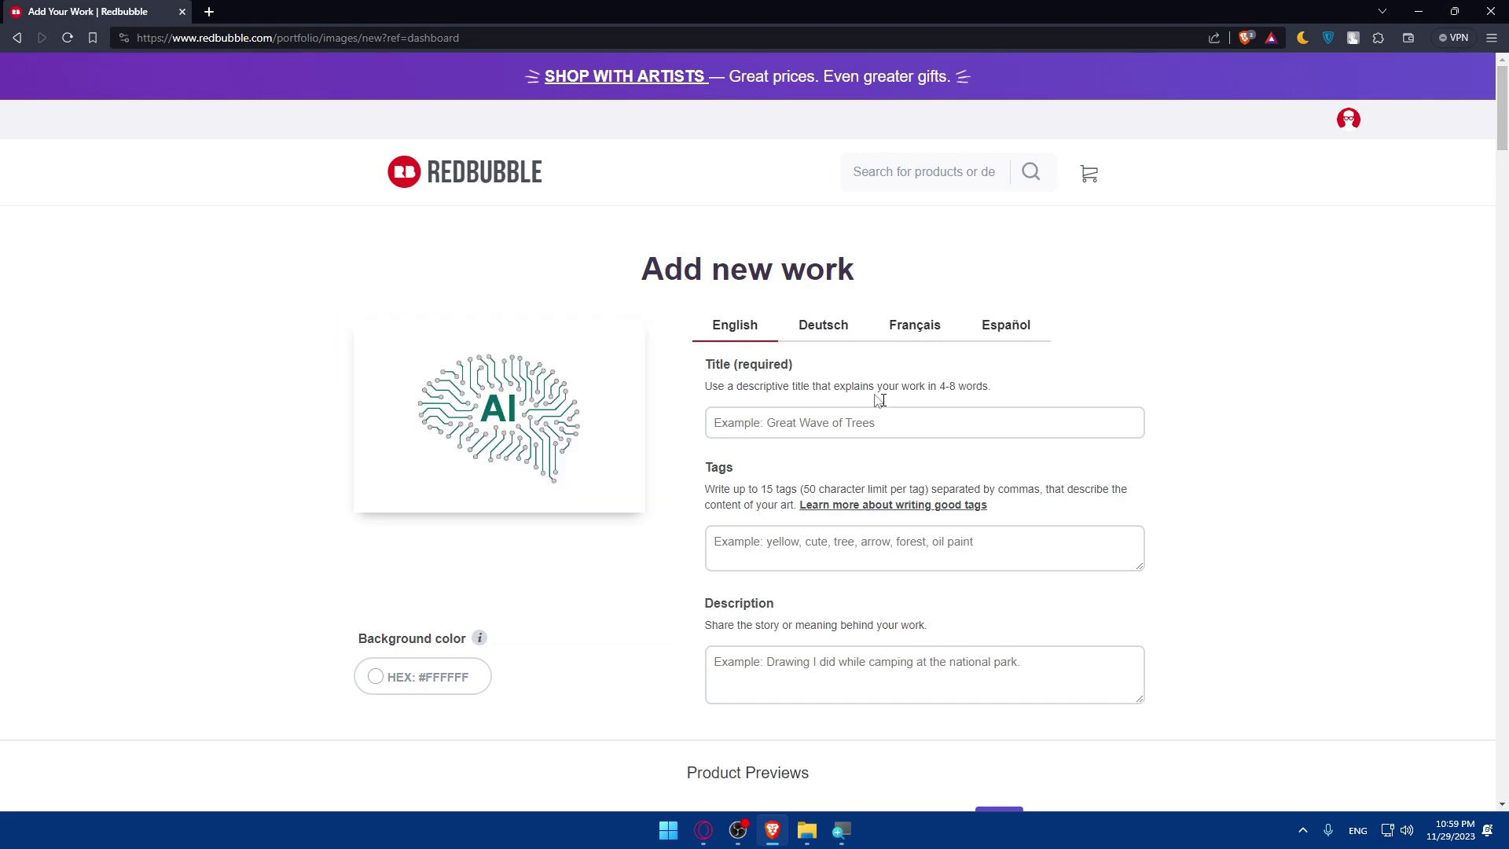
Preview the German, French and Spanish versions of the form, then return to English.
left_click(821, 330)
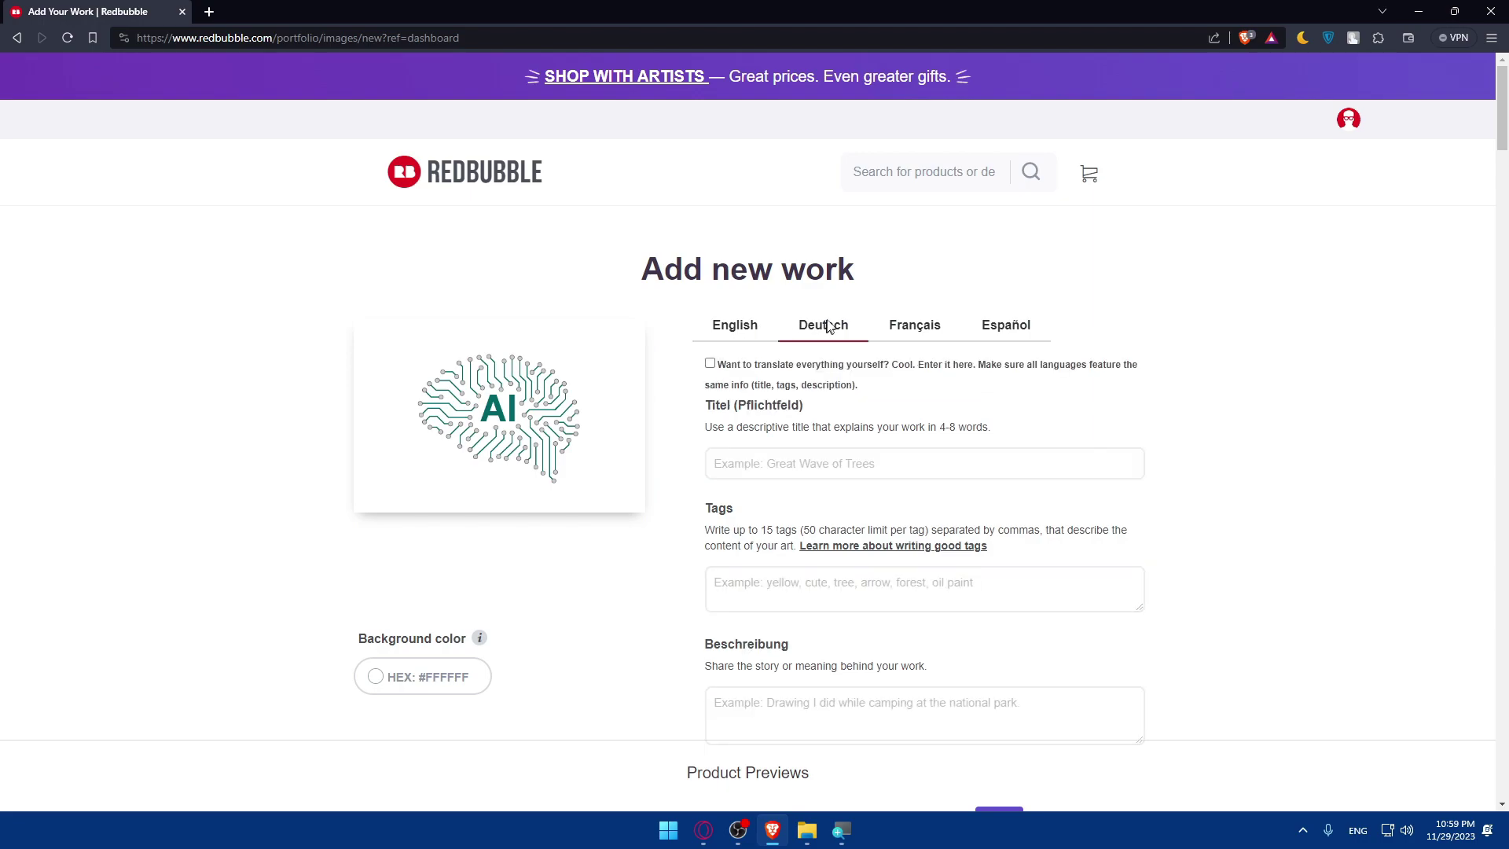
left_click(916, 328)
left_click(1009, 327)
left_click(908, 330)
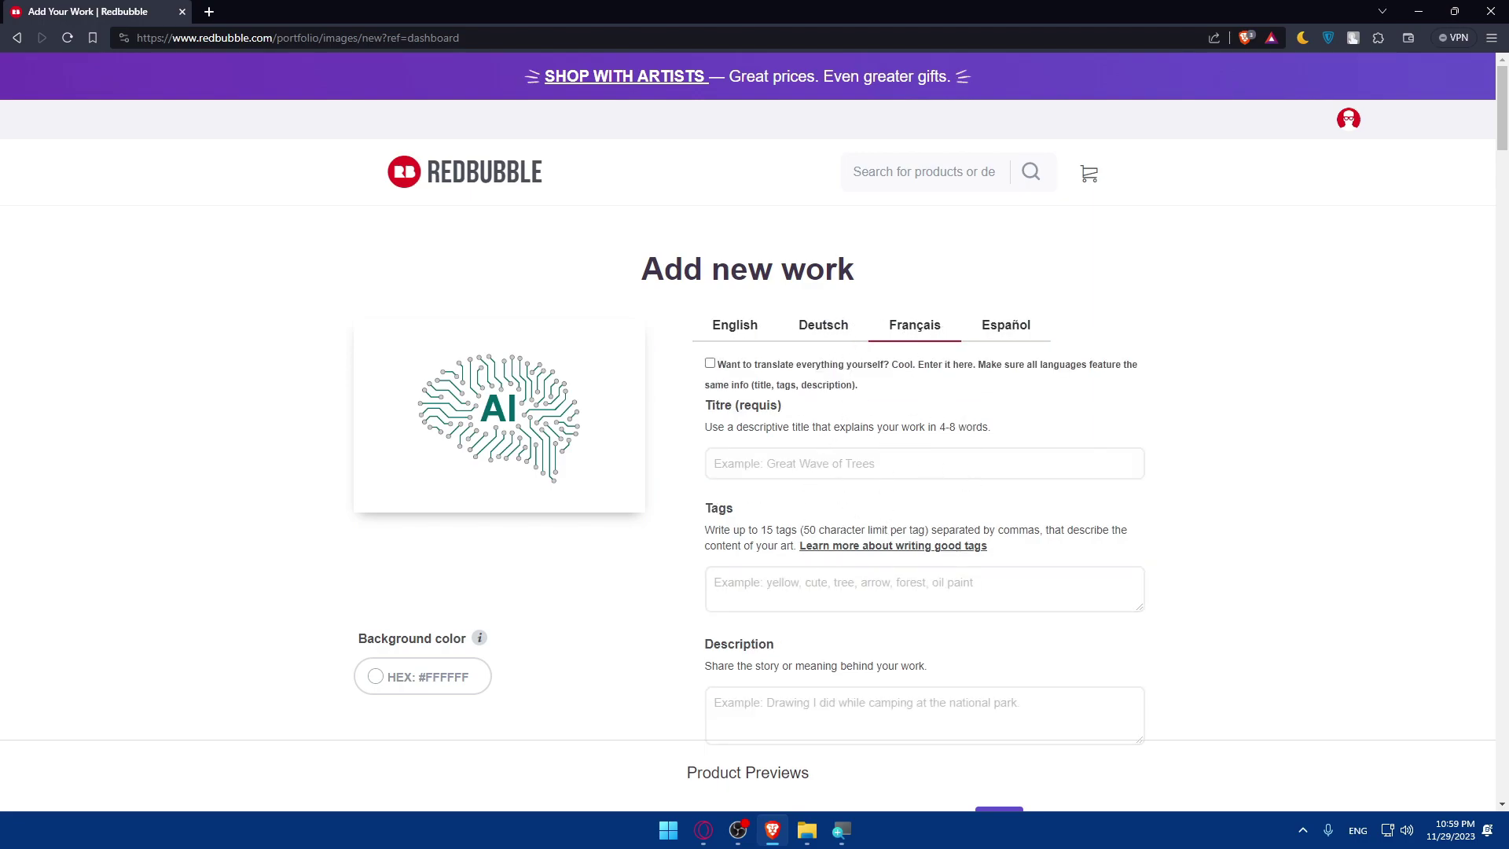
left_click(745, 336)
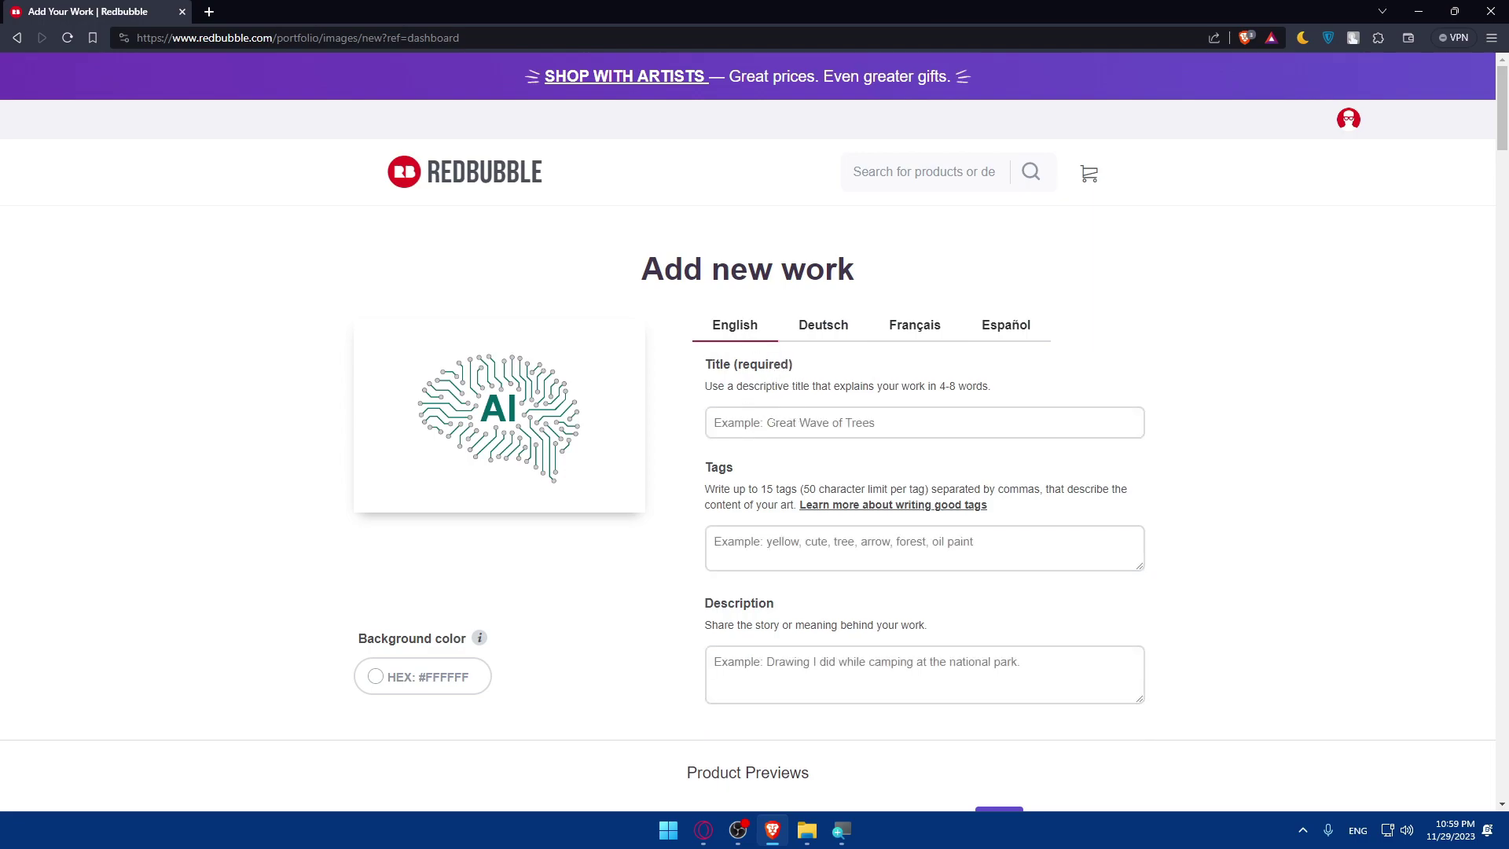
Title the work 'test' and tag it with brain and ai.
left_click(715, 422)
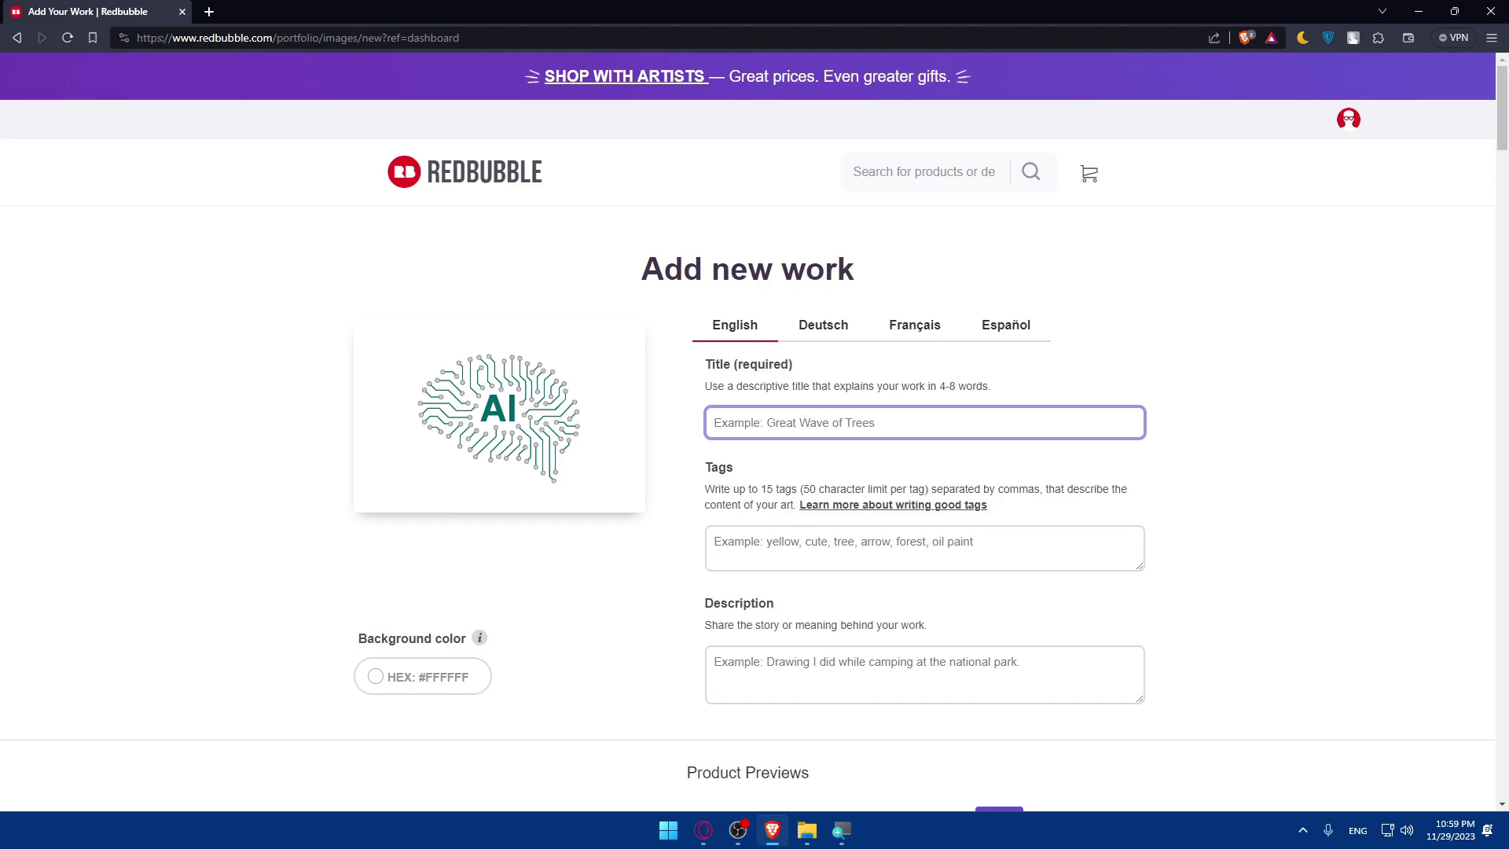
type("test")
scroll(775, 454, "down", 2)
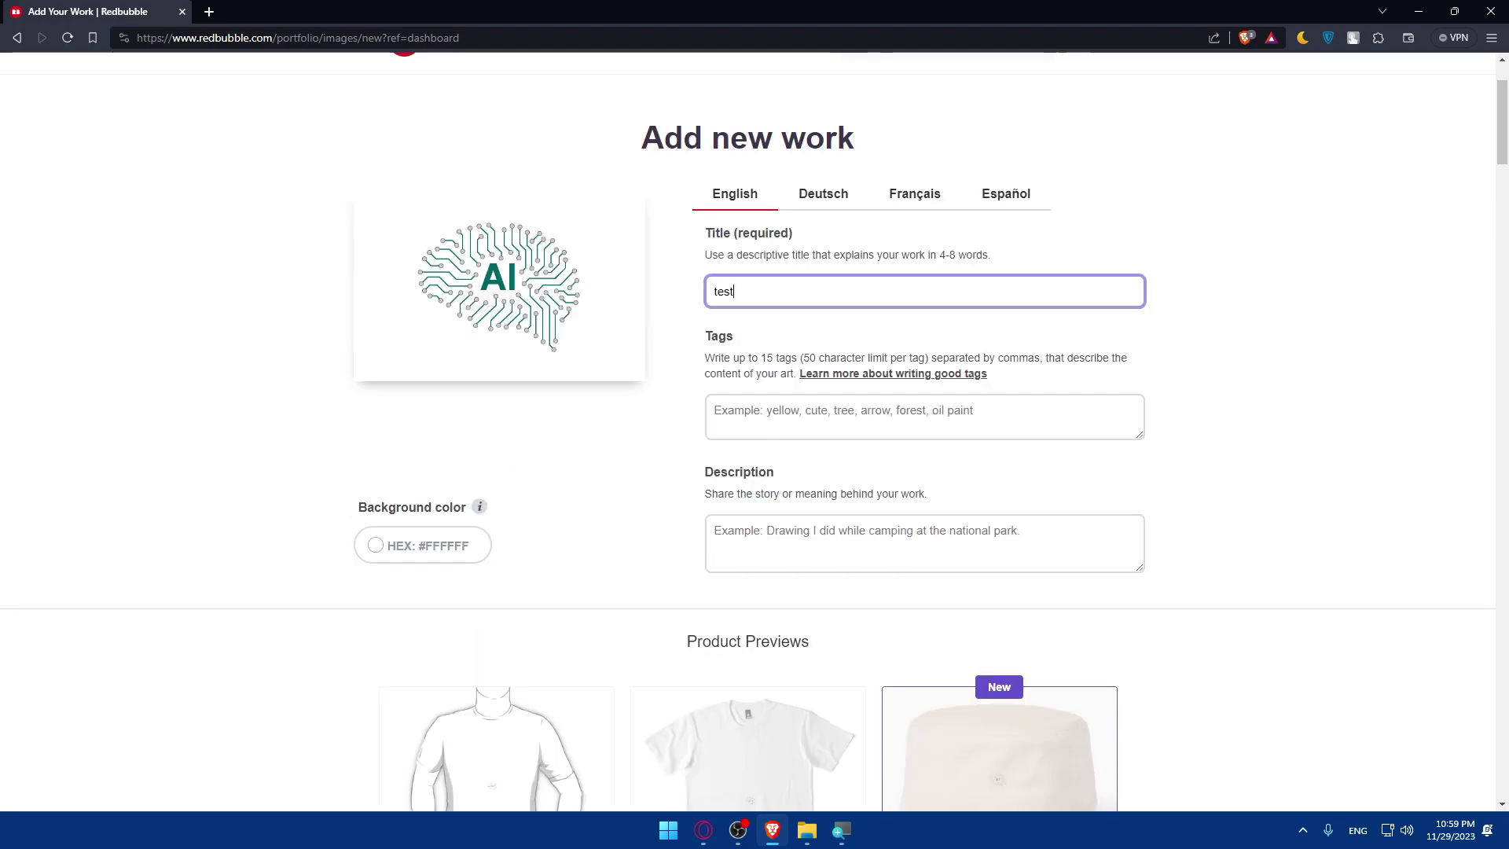
key("Tab")
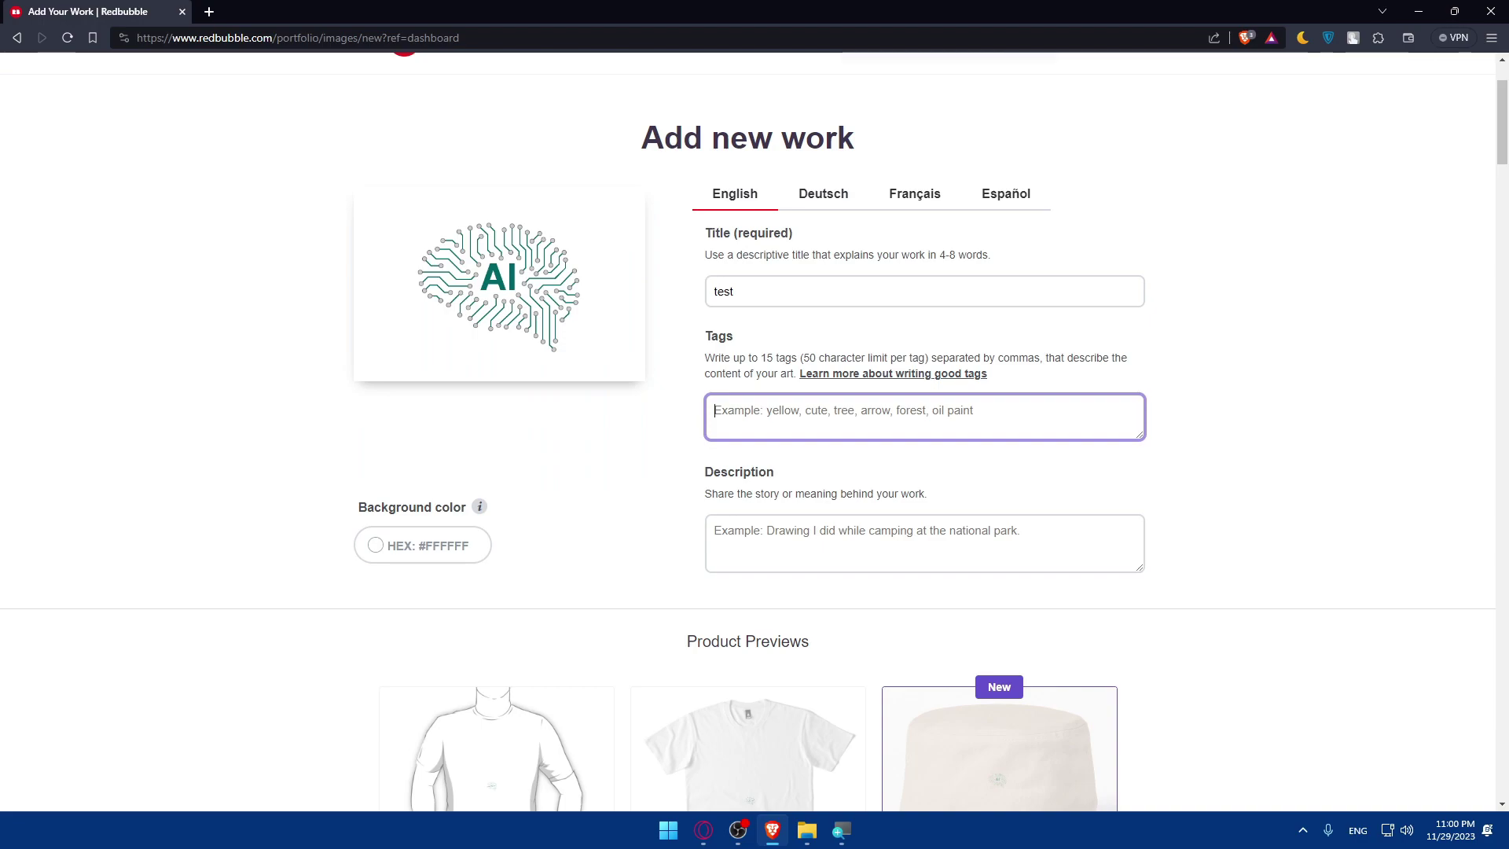
type("ai br")
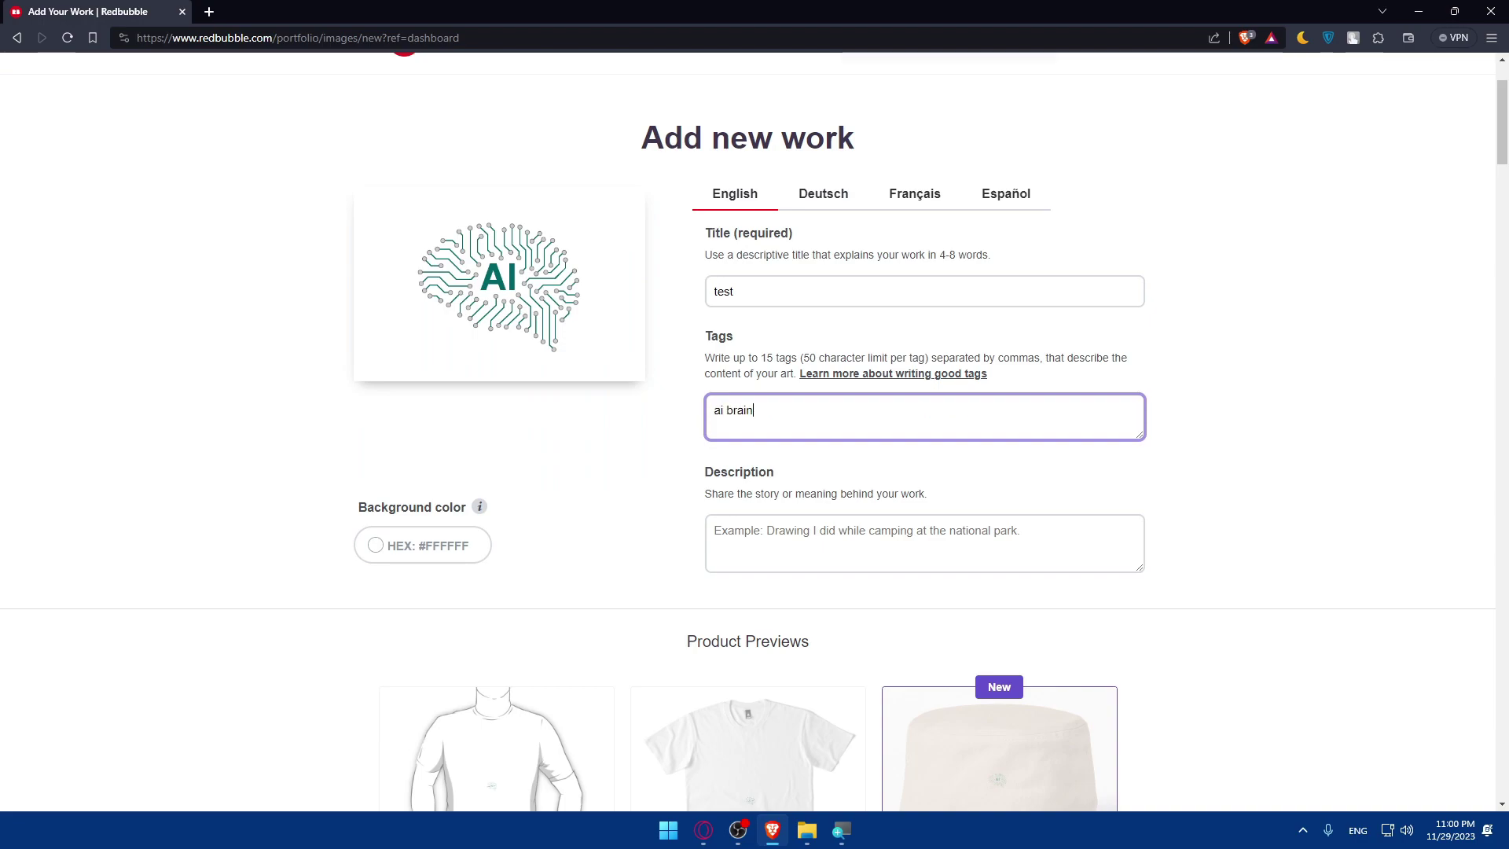
key("ctrl+a")
key("BackSpace")
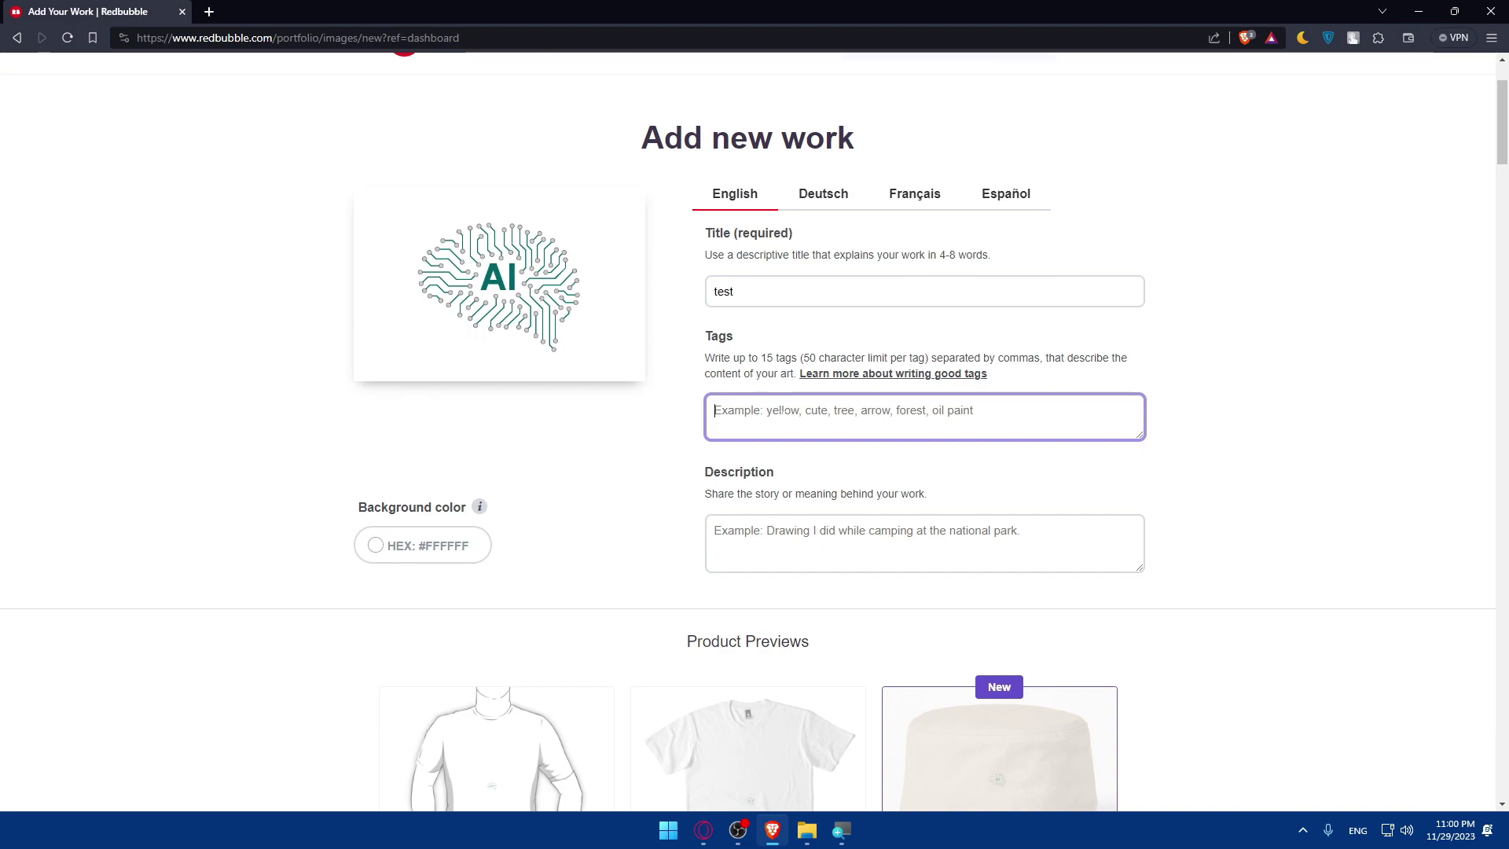
type("brain, ai")
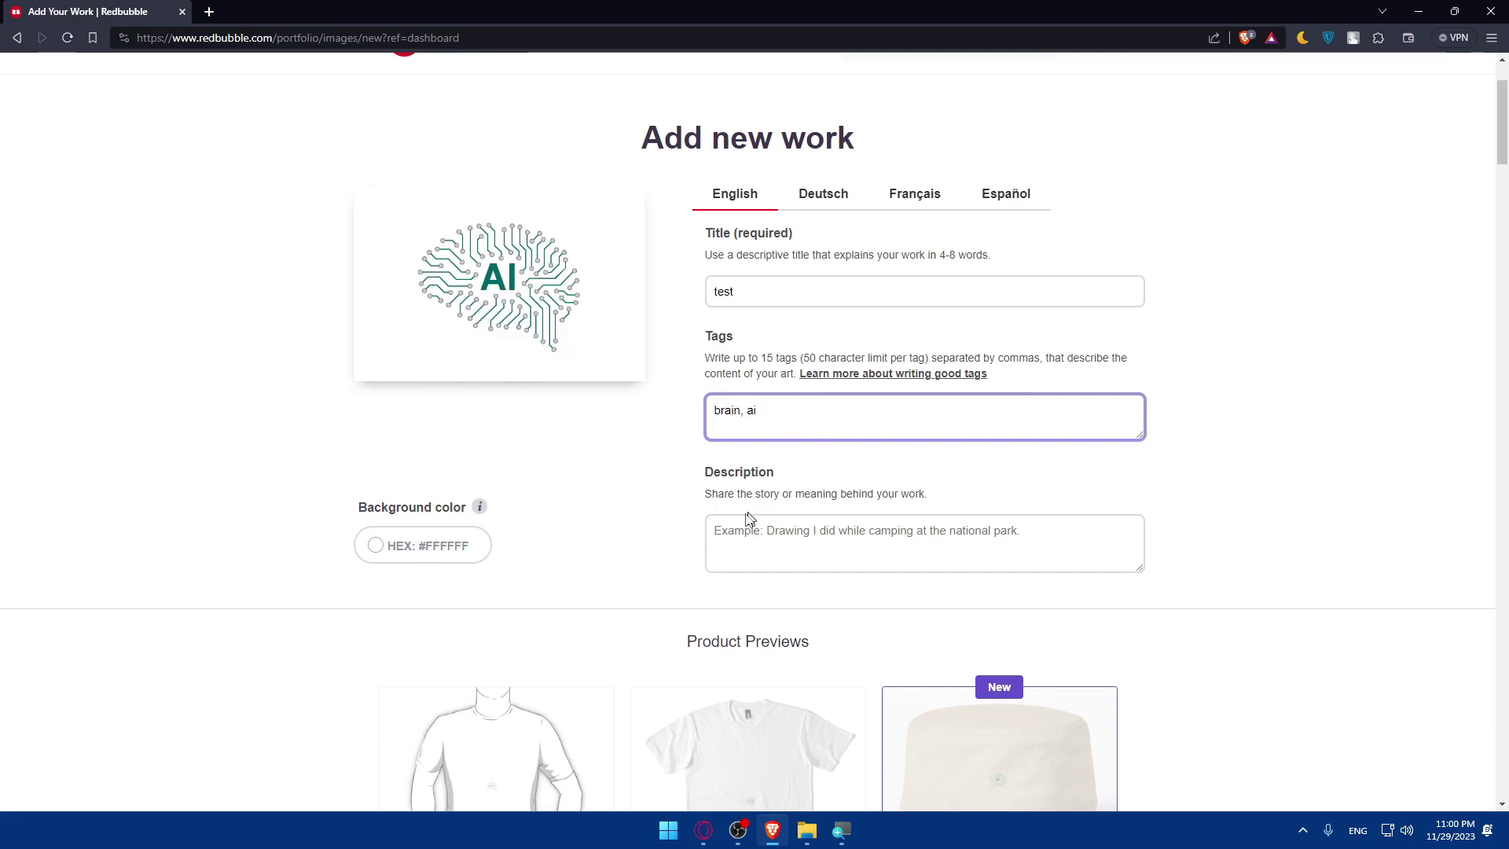
Begin typing the description 'ai taking over the world'.
left_click_drag(692, 504, 960, 506)
left_click(962, 504)
left_click(822, 541)
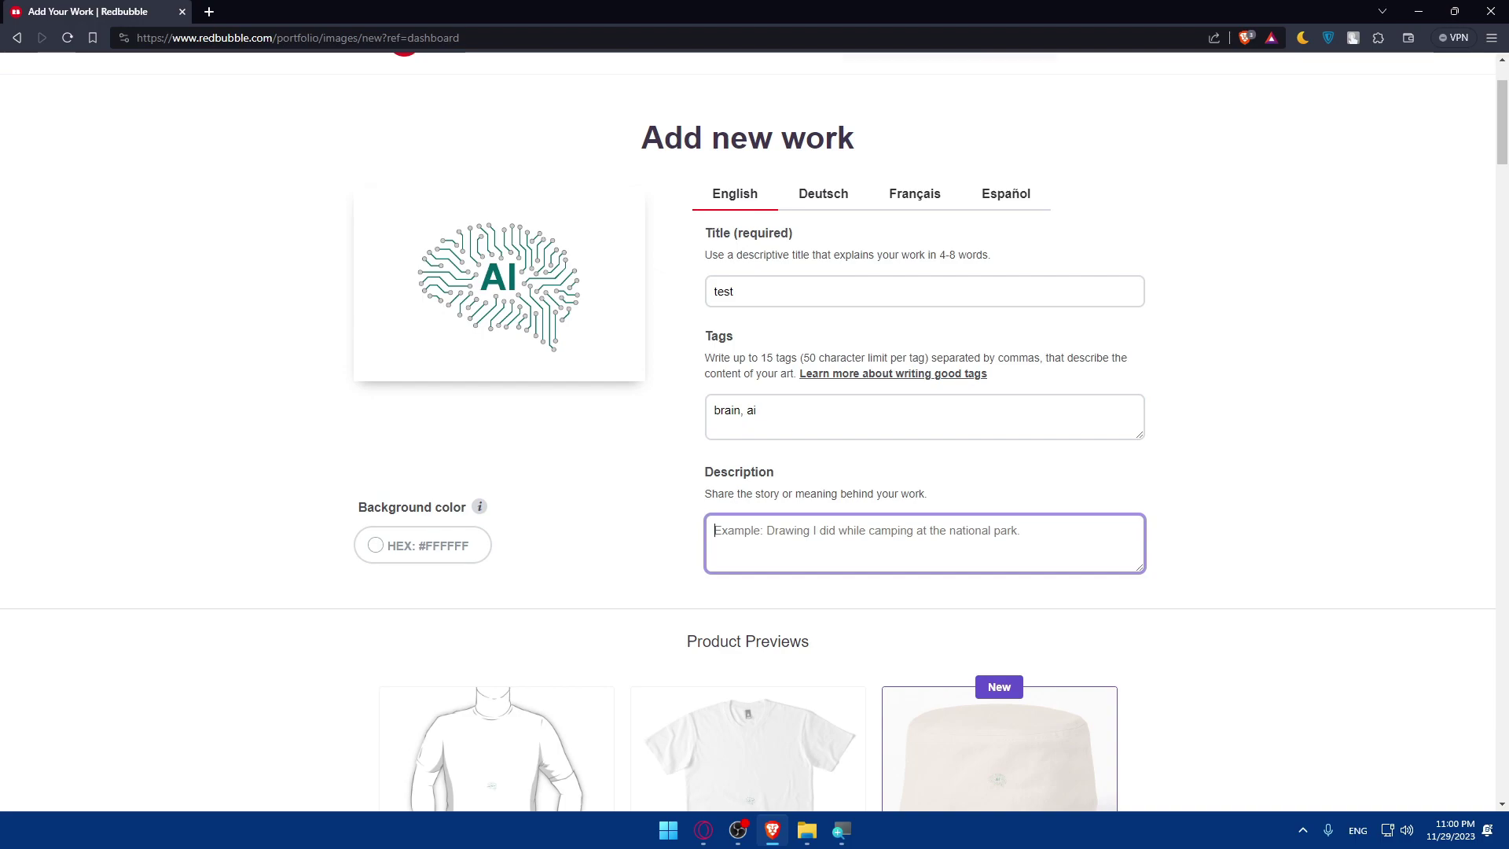
type("ai taking over the")
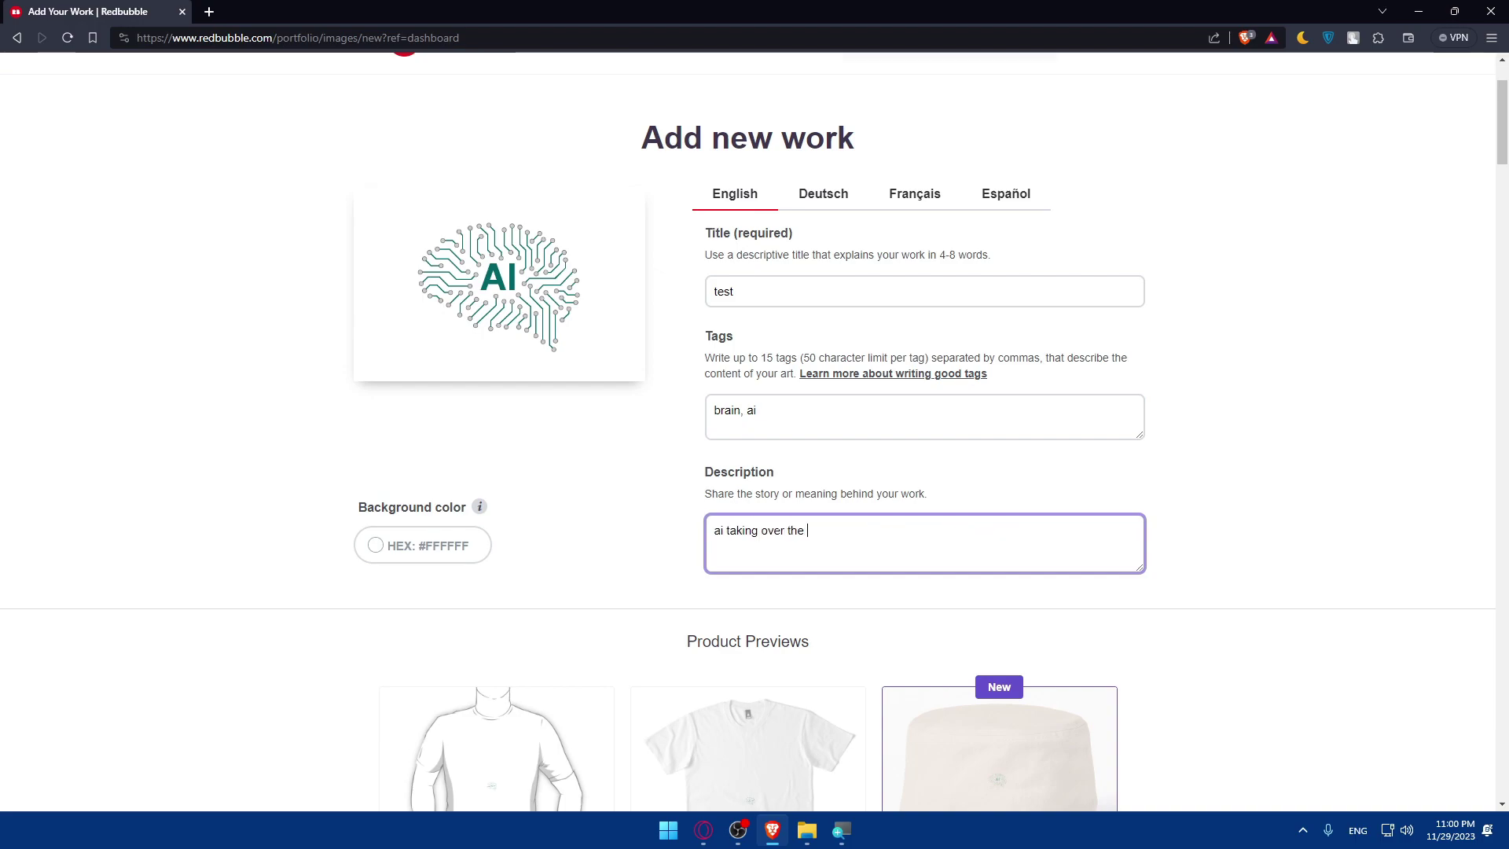
type("world")
Set the work's background colour to near-black #130202.
left_click(414, 549)
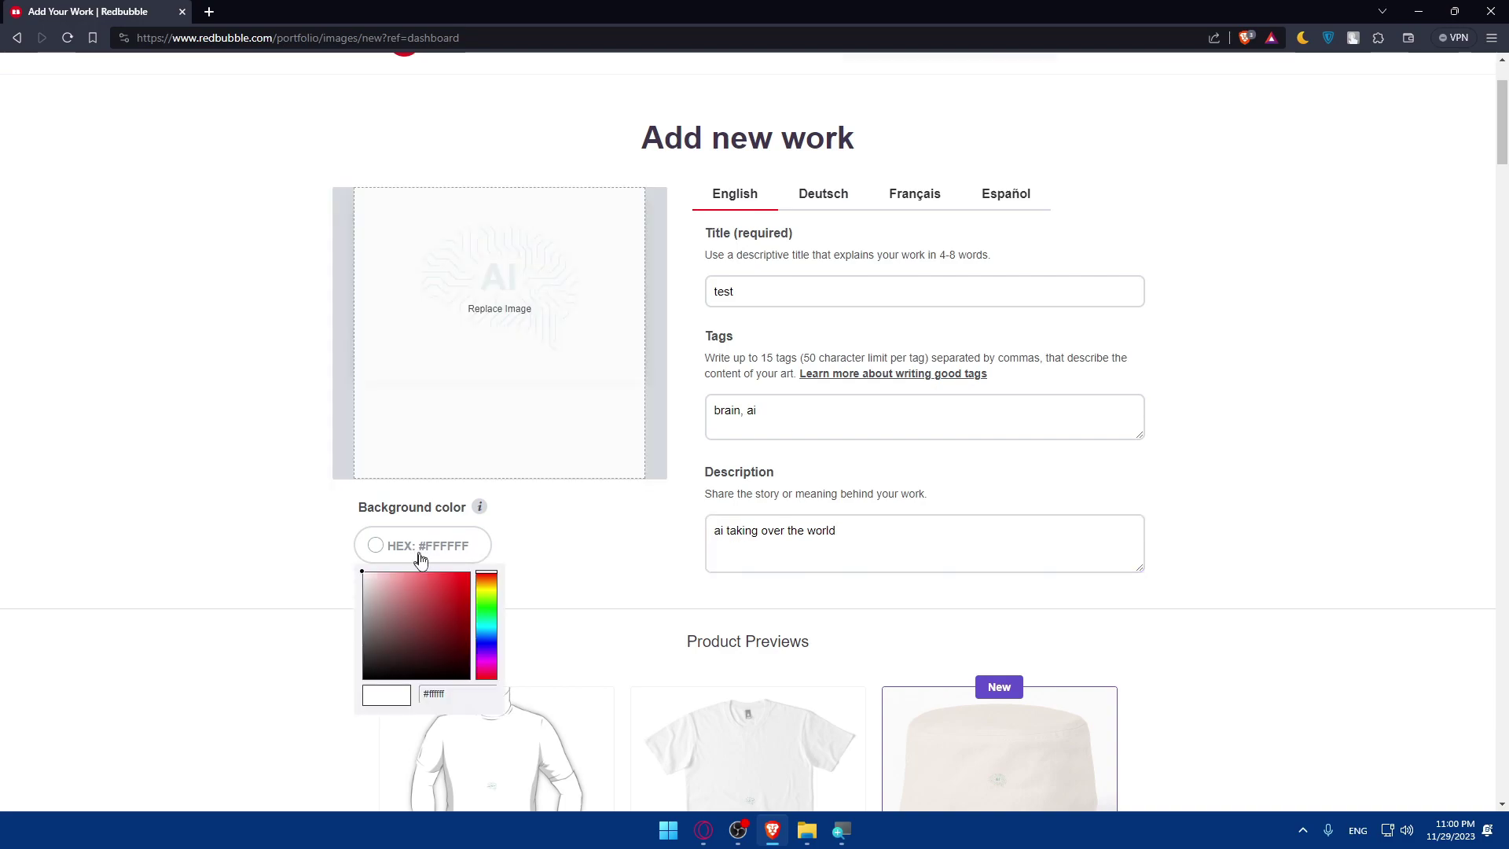
left_click(460, 670)
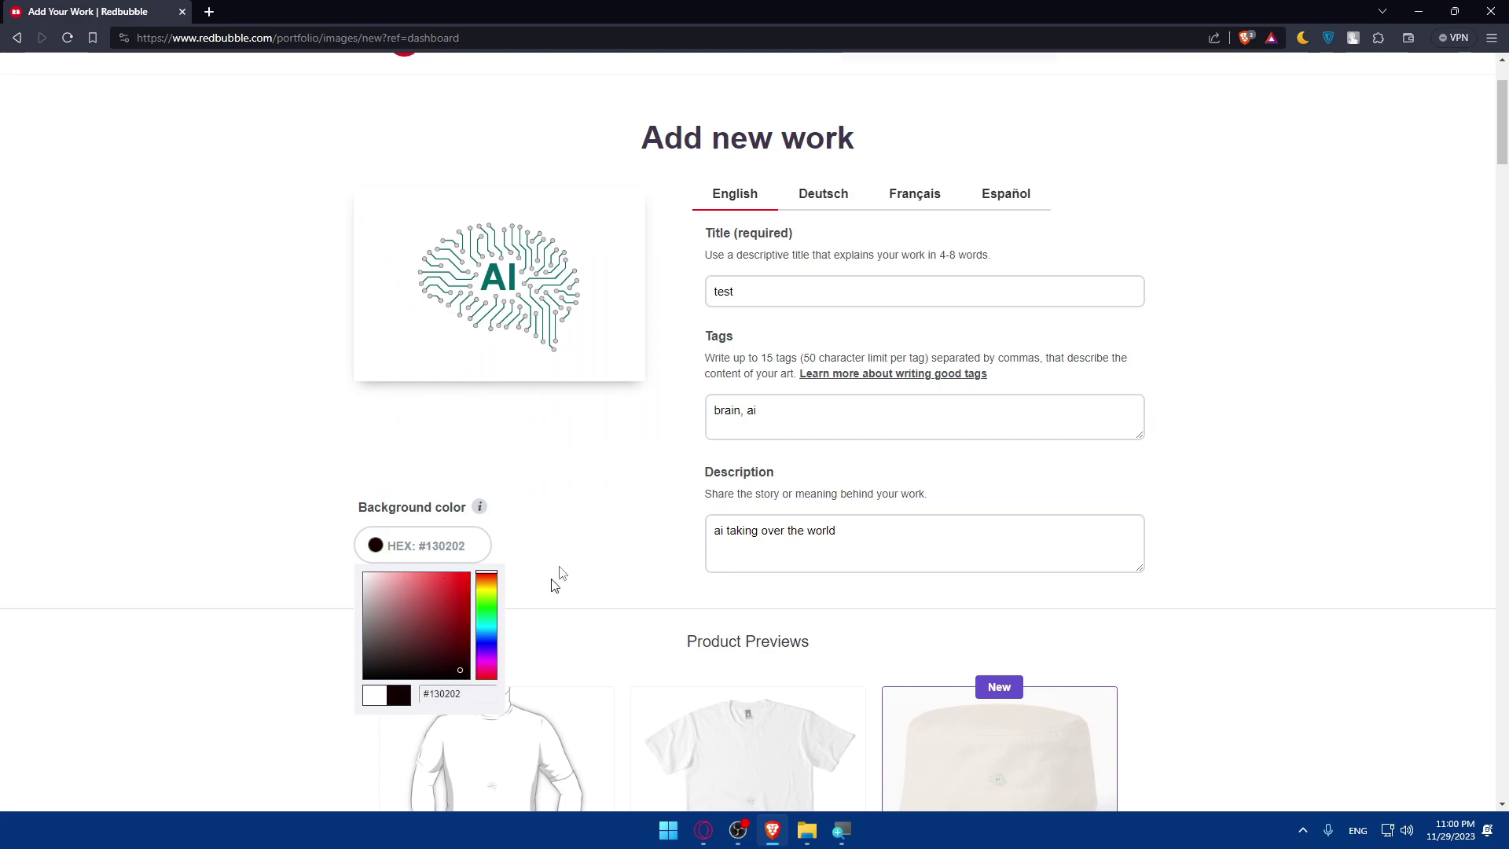
left_click(515, 582)
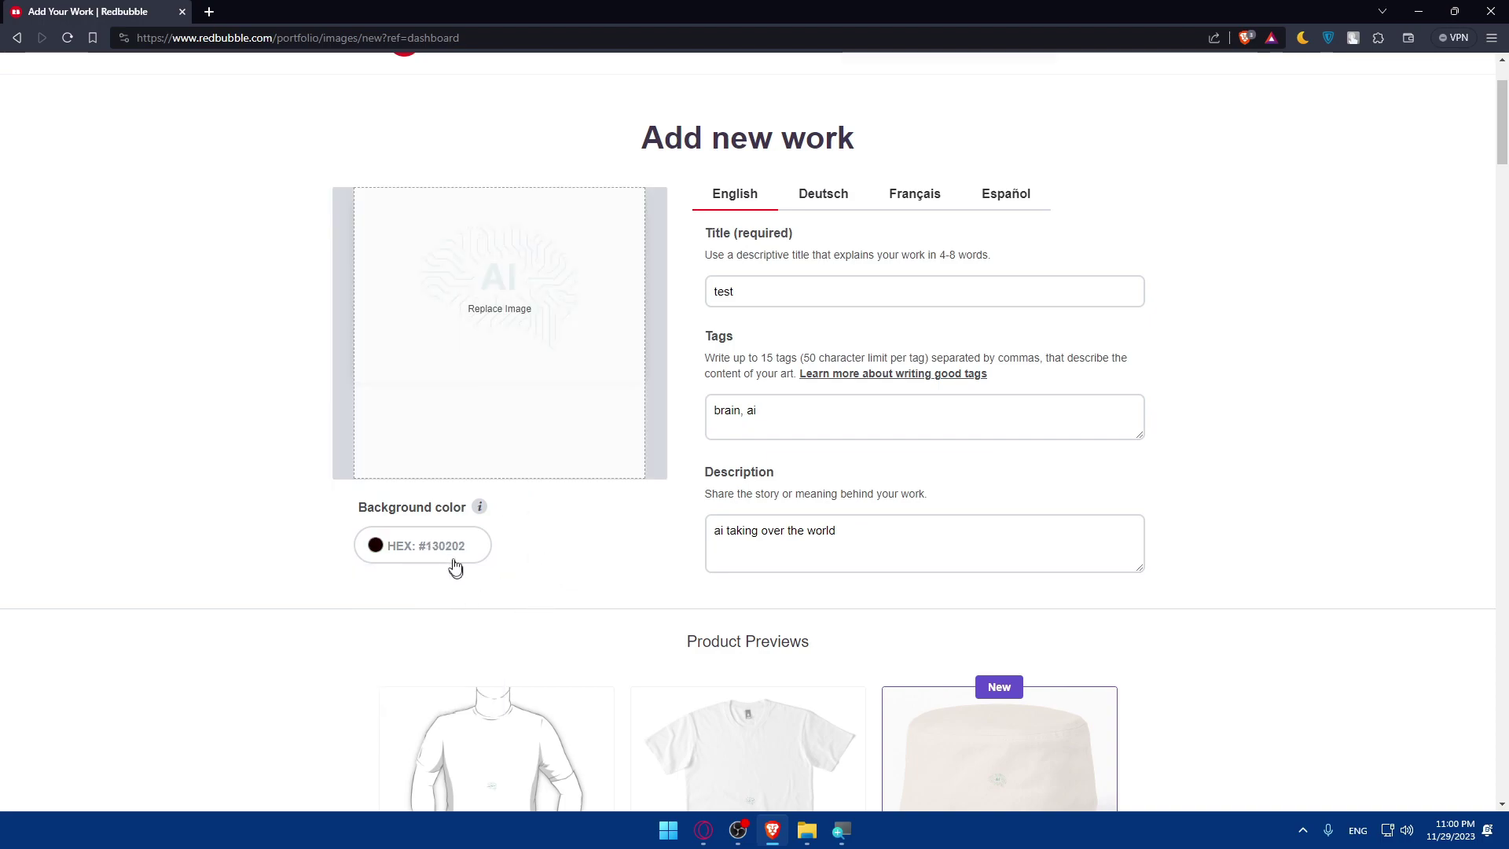
Disable the Stickers & Magnets and Prints, Cards & Posters products.
scroll(464, 558, "down", 5)
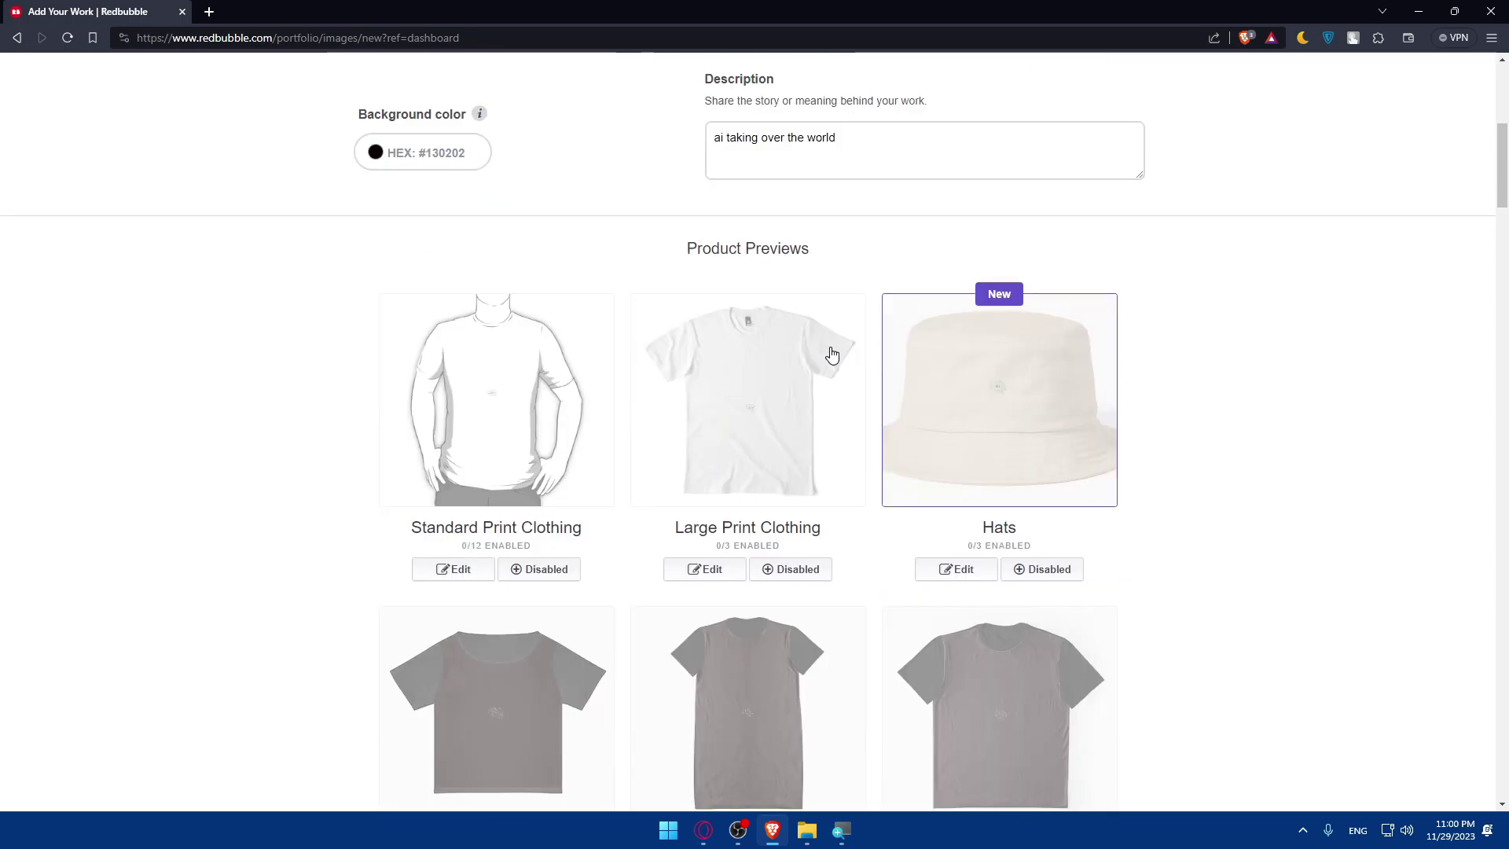
scroll(677, 448, "down", 4)
scroll(684, 464, "up", 10)
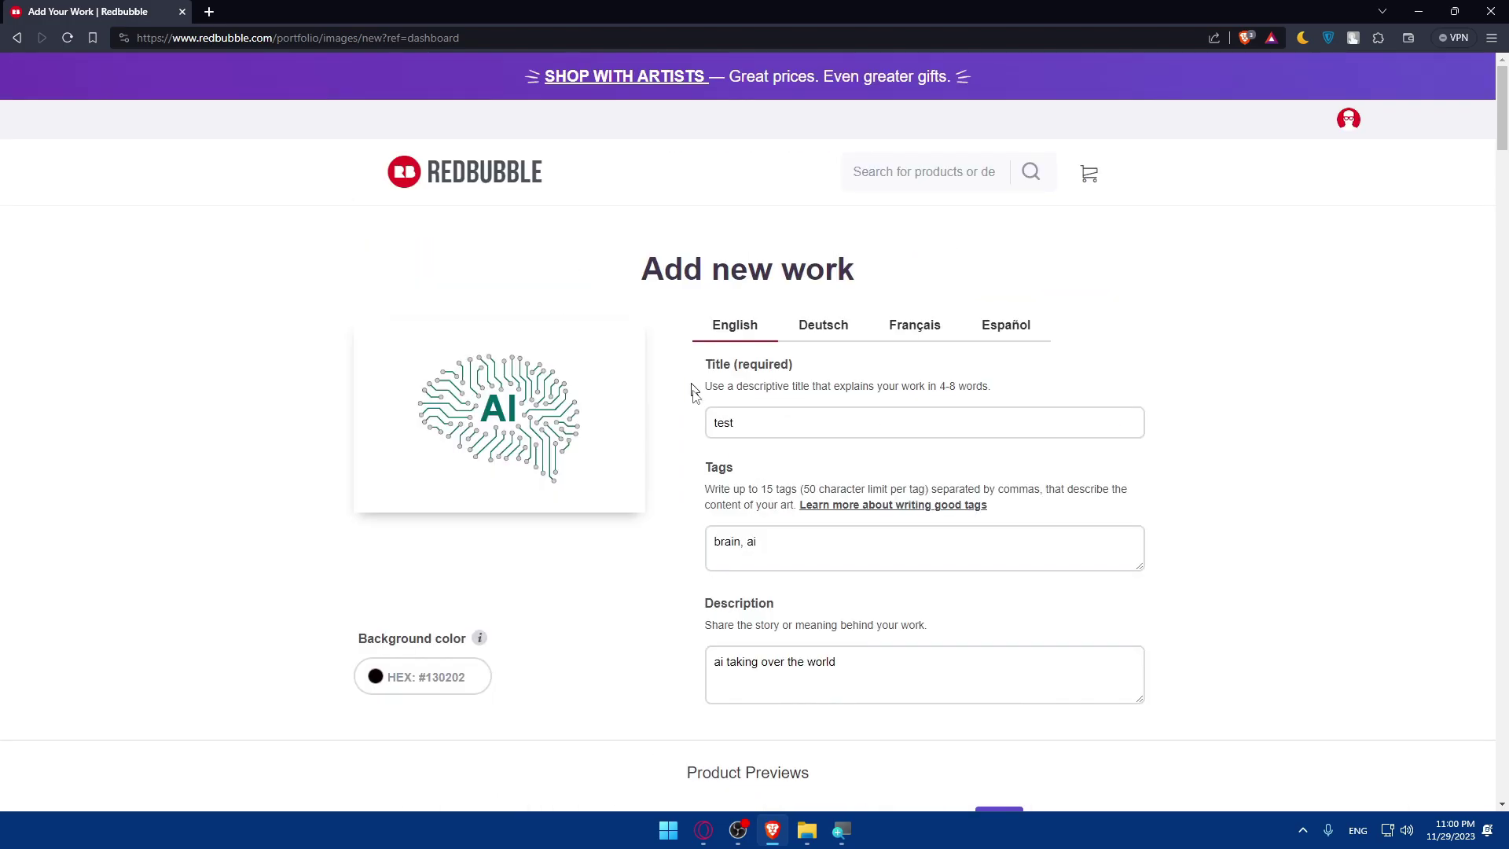
scroll(644, 472, "down", 5)
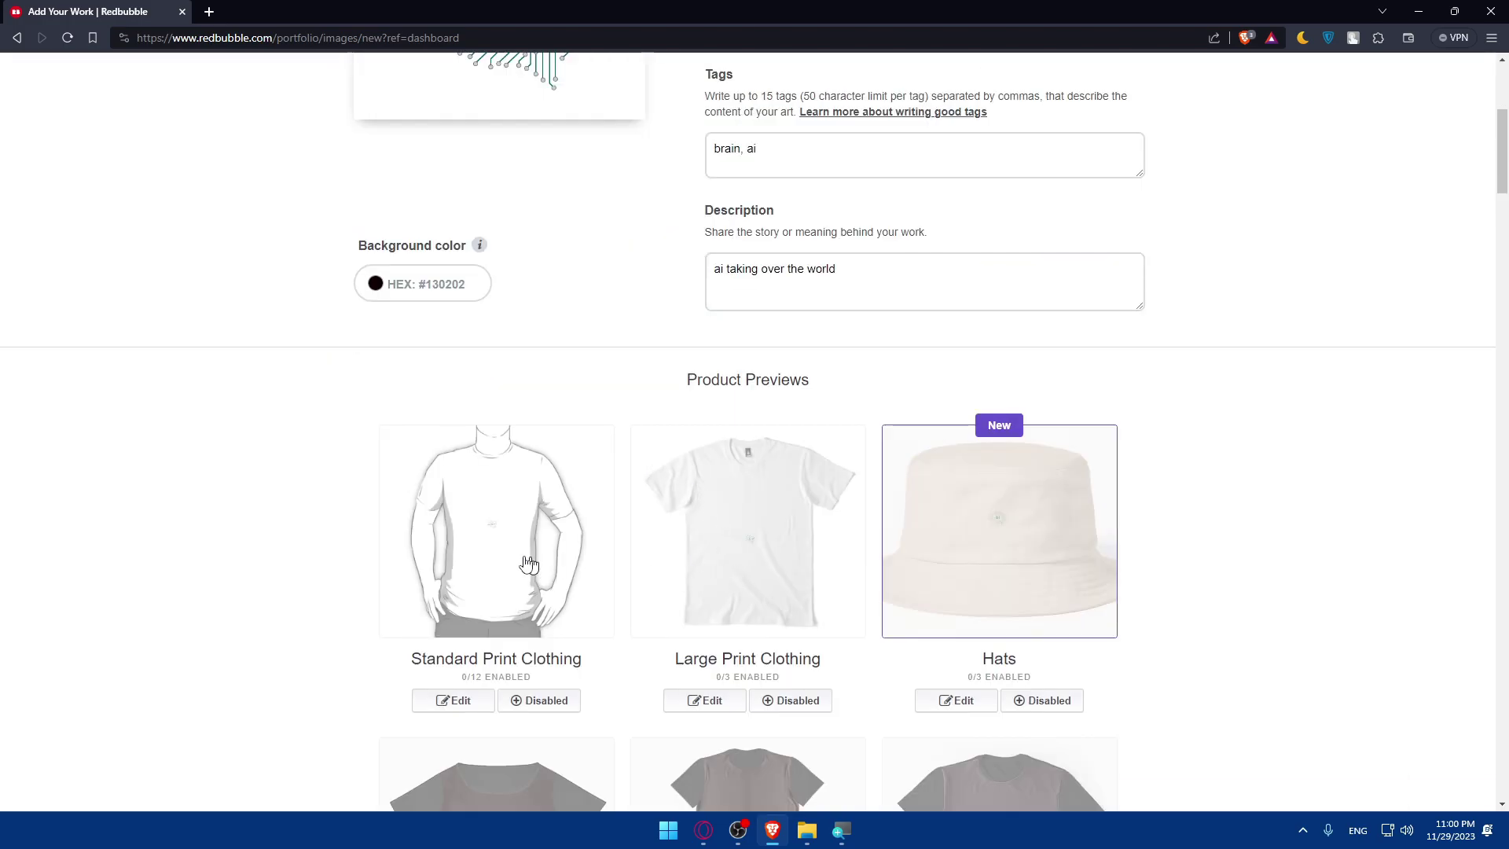
scroll(511, 542, "down", 2)
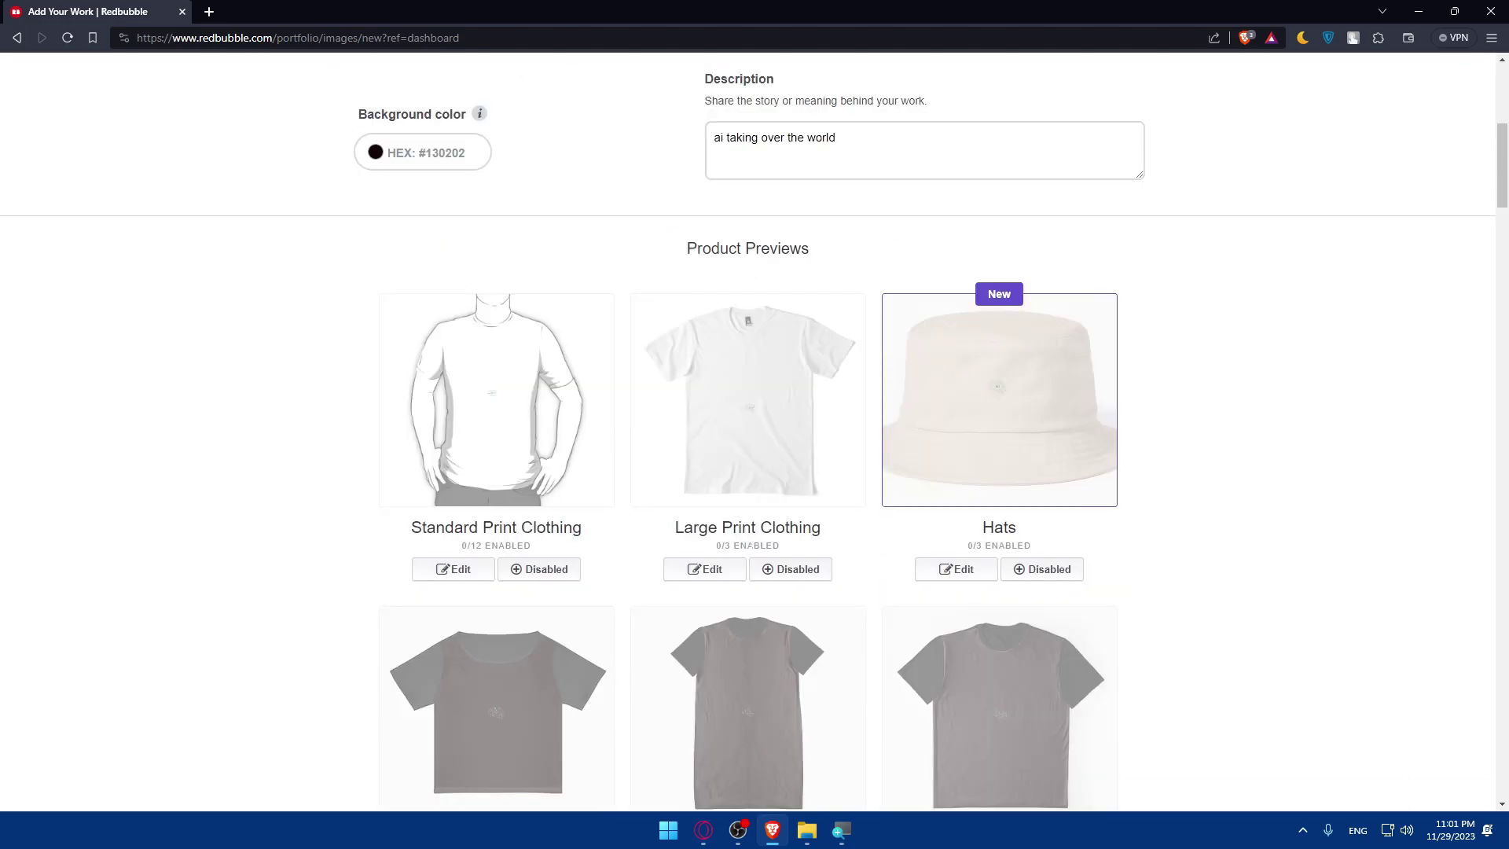
scroll(707, 540, "down", 3)
scroll(711, 534, "down", 10)
scroll(712, 539, "up", 3)
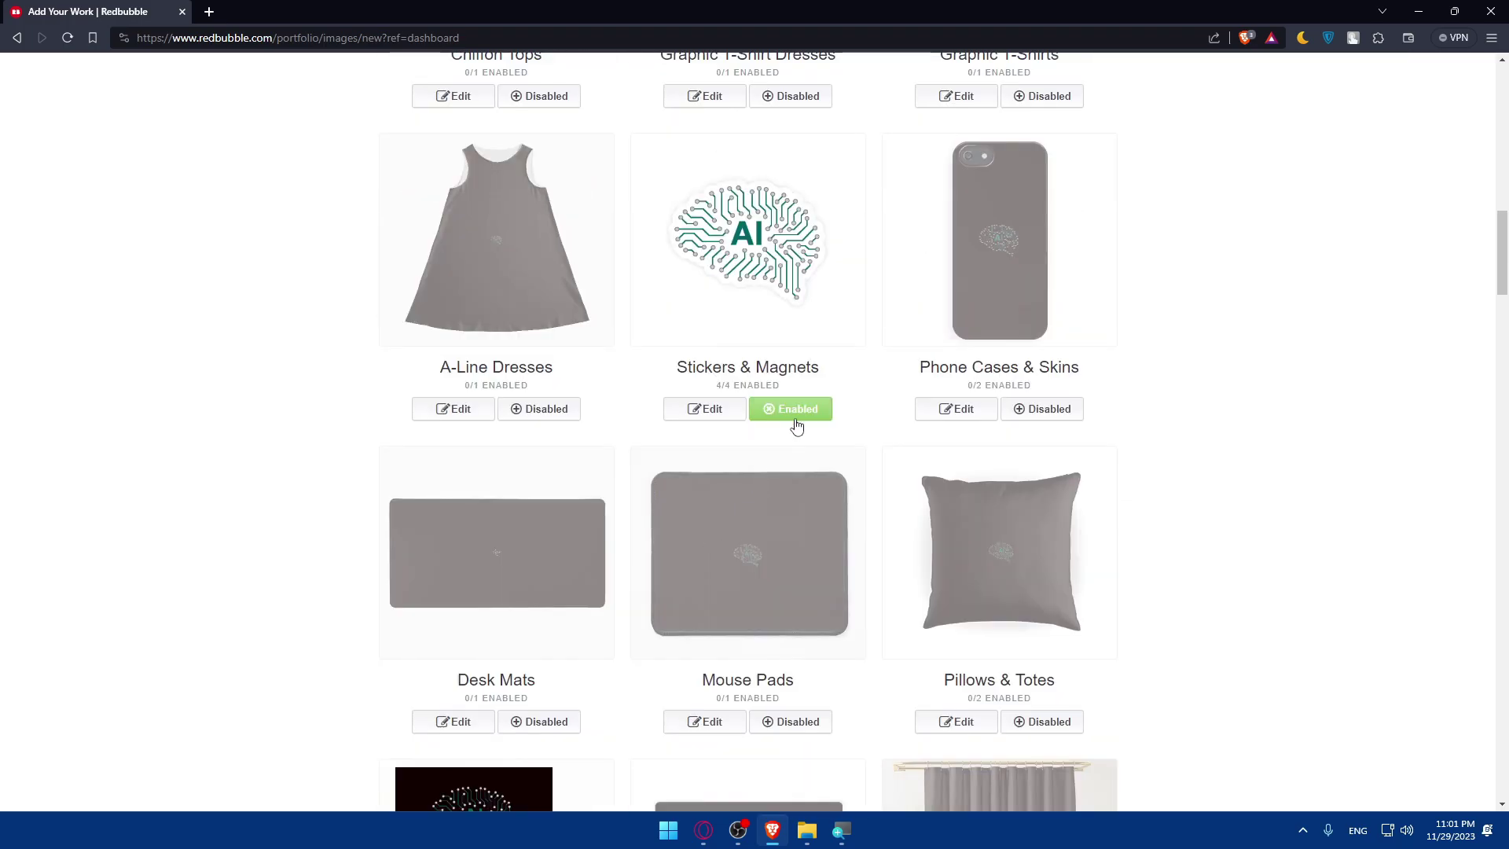
scroll(716, 425, "up", 3)
scroll(700, 472, "down", 11)
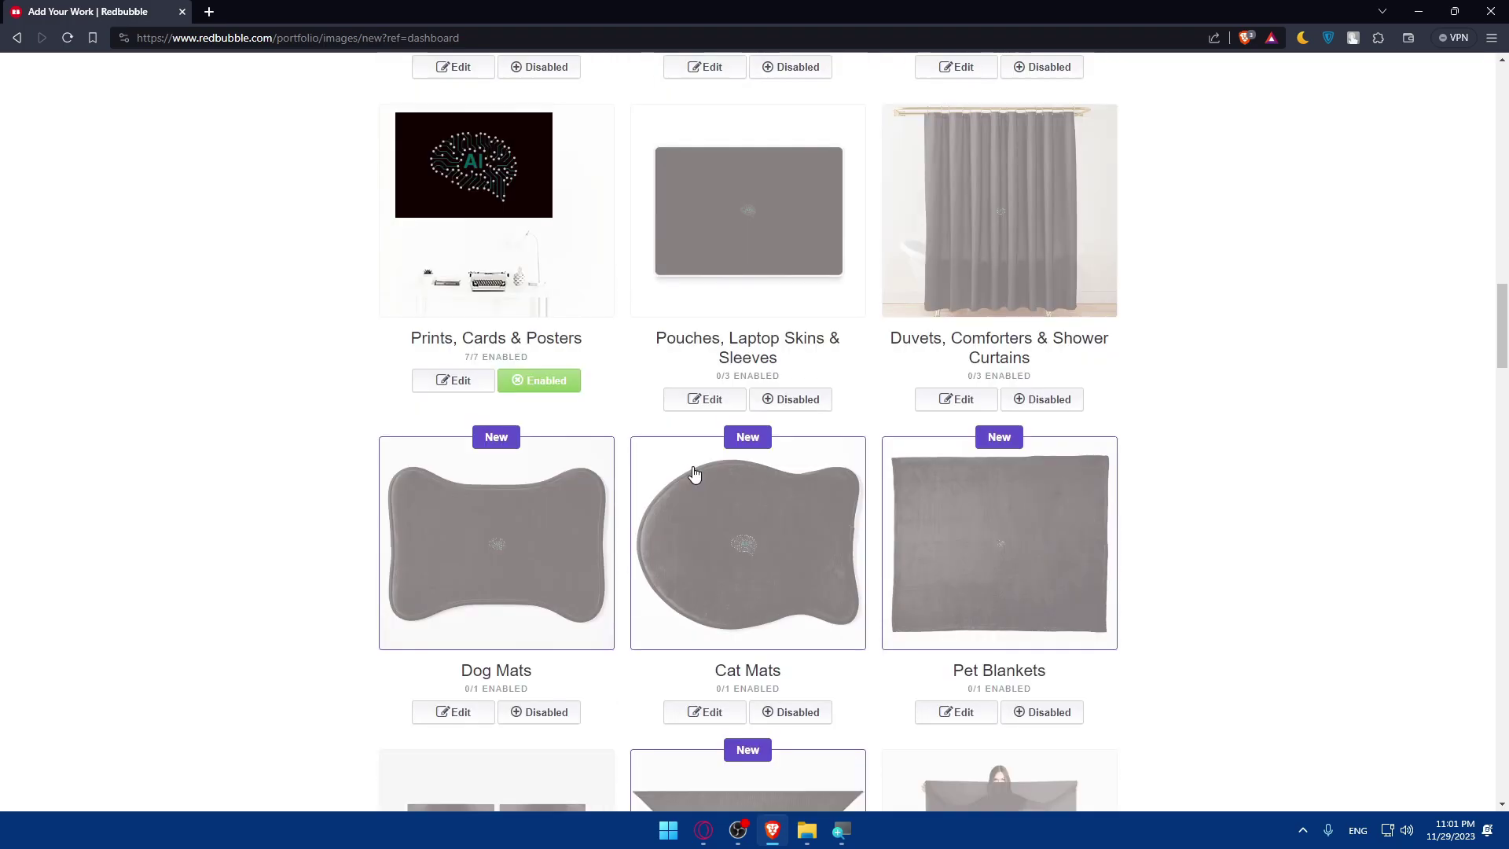
scroll(714, 450, "up", 12)
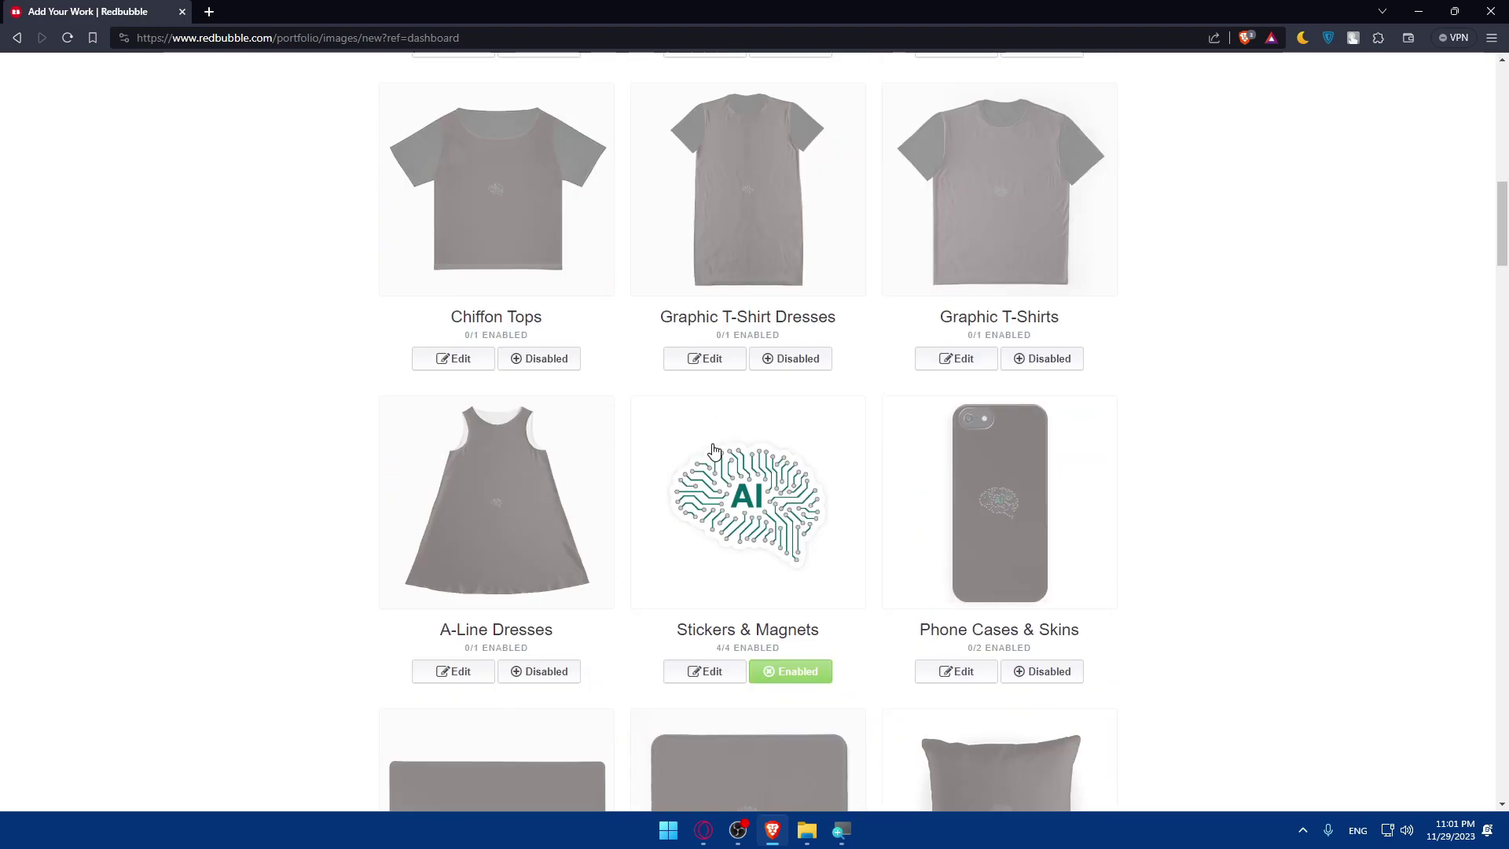
scroll(714, 449, "down", 5)
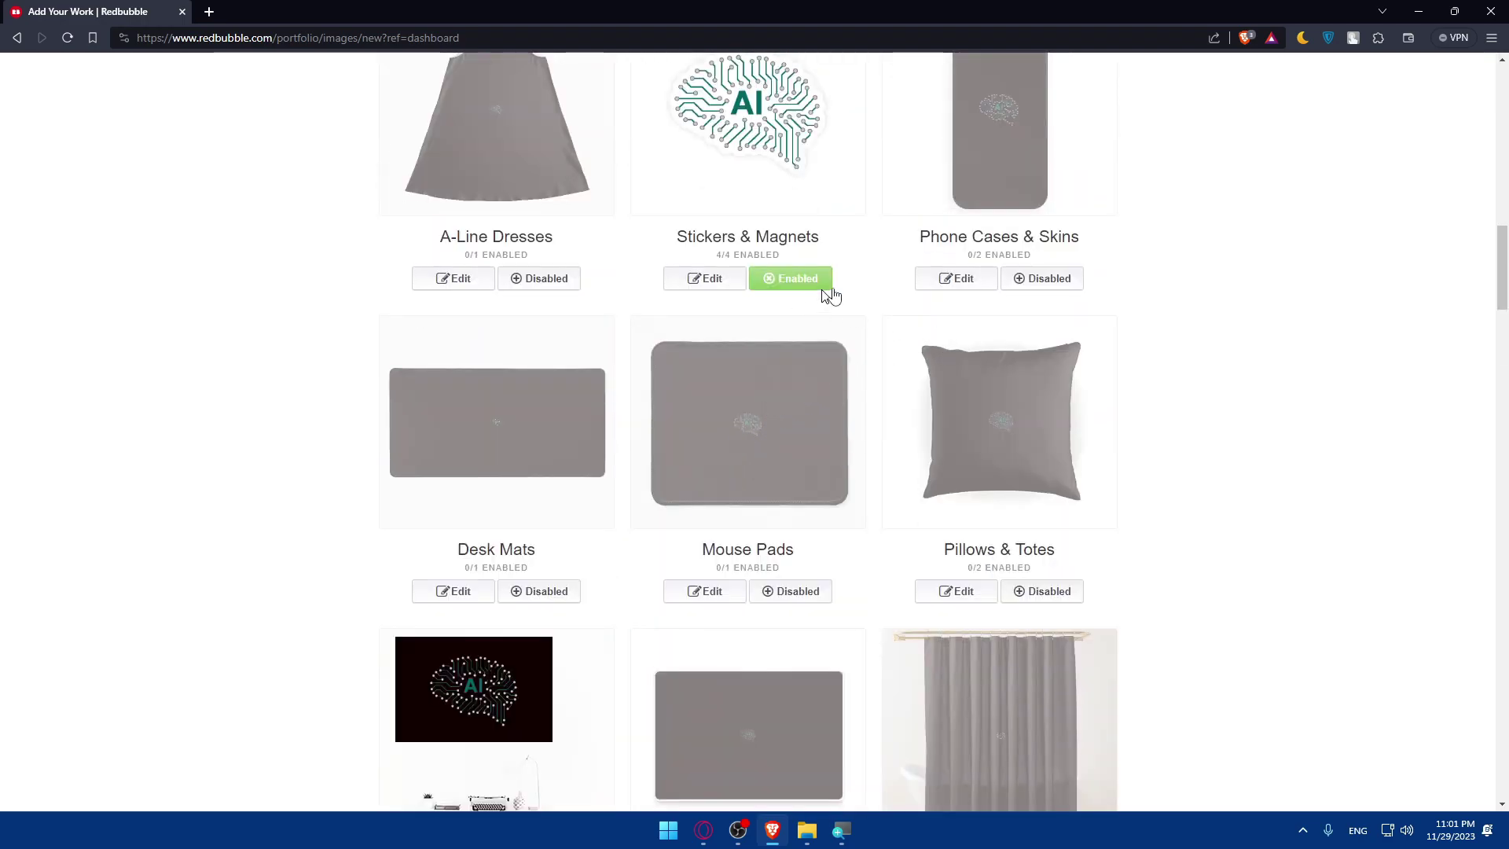
left_click(790, 279)
scroll(692, 424, "down", 5)
left_click(539, 512)
scroll(550, 511, "down", 5)
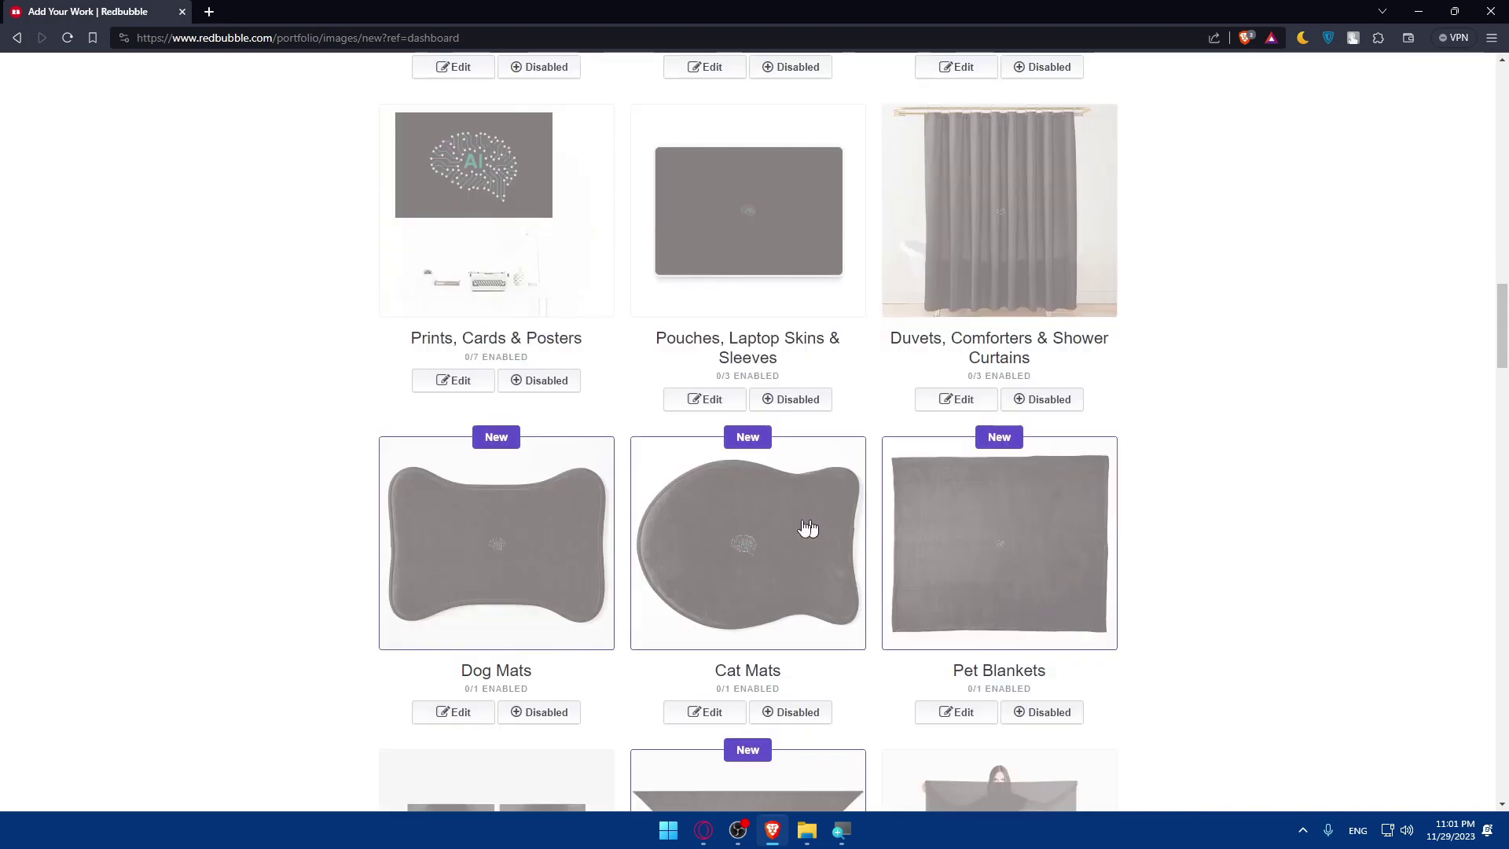
scroll(778, 470, "down", 20)
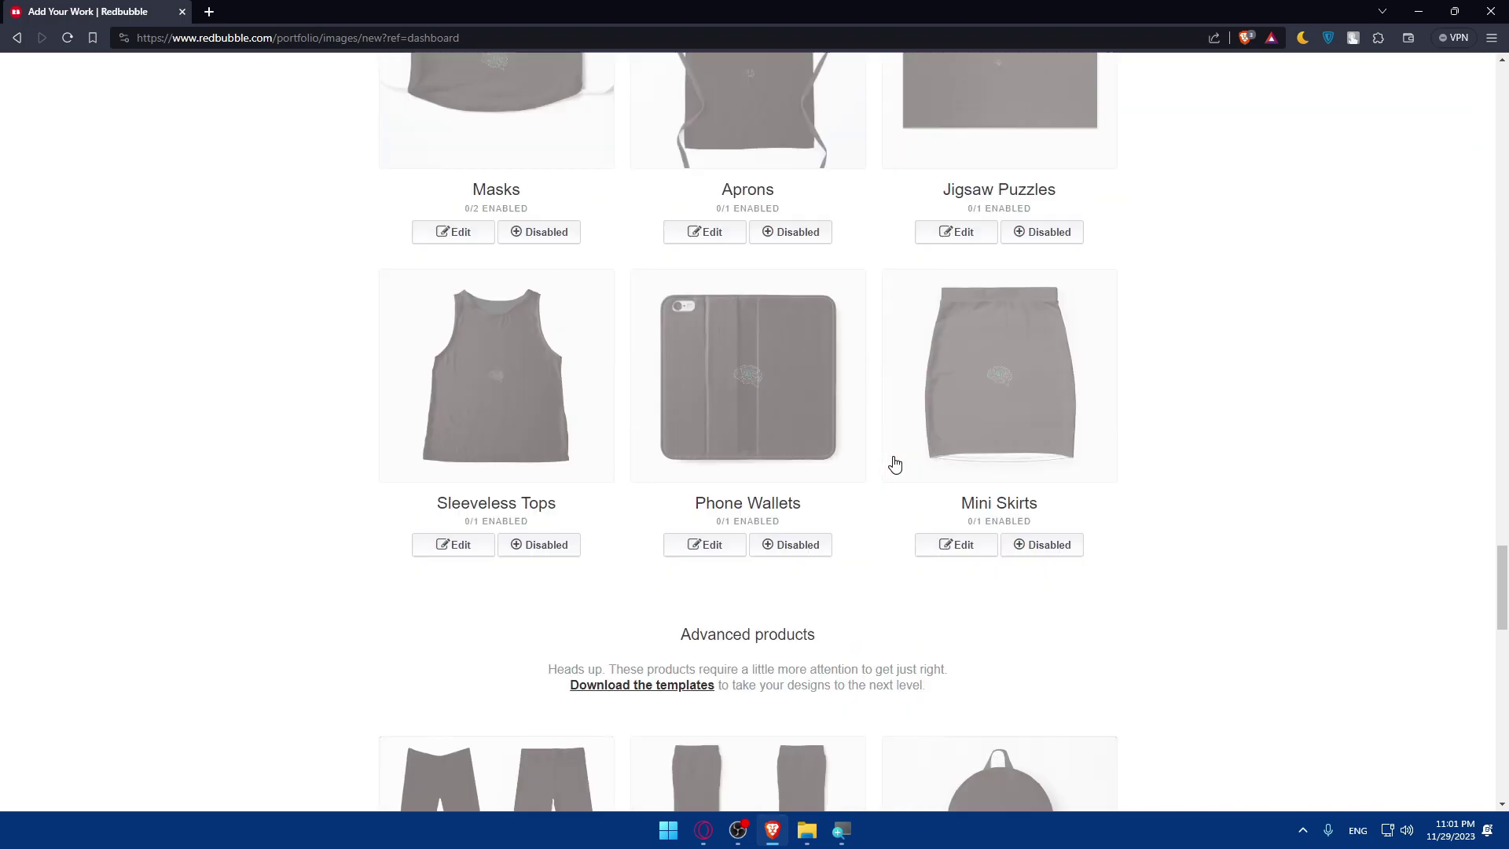
scroll(842, 416, "down", 3)
scroll(837, 418, "up", 3)
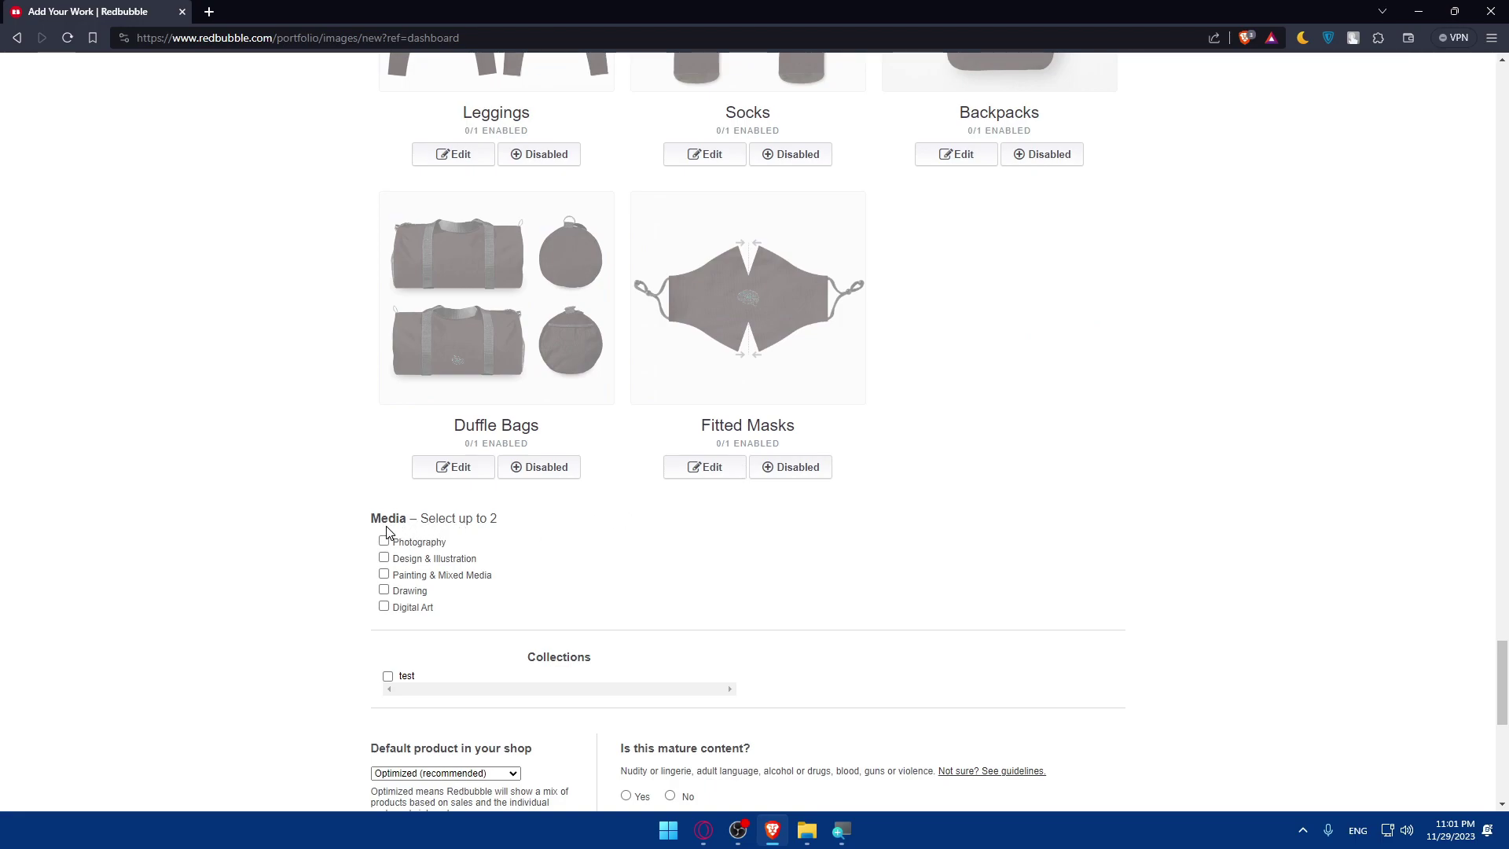
Change the media from Photography and Drawing to Digital Art plus Design & Illustration.
left_click(384, 545)
left_click(384, 560)
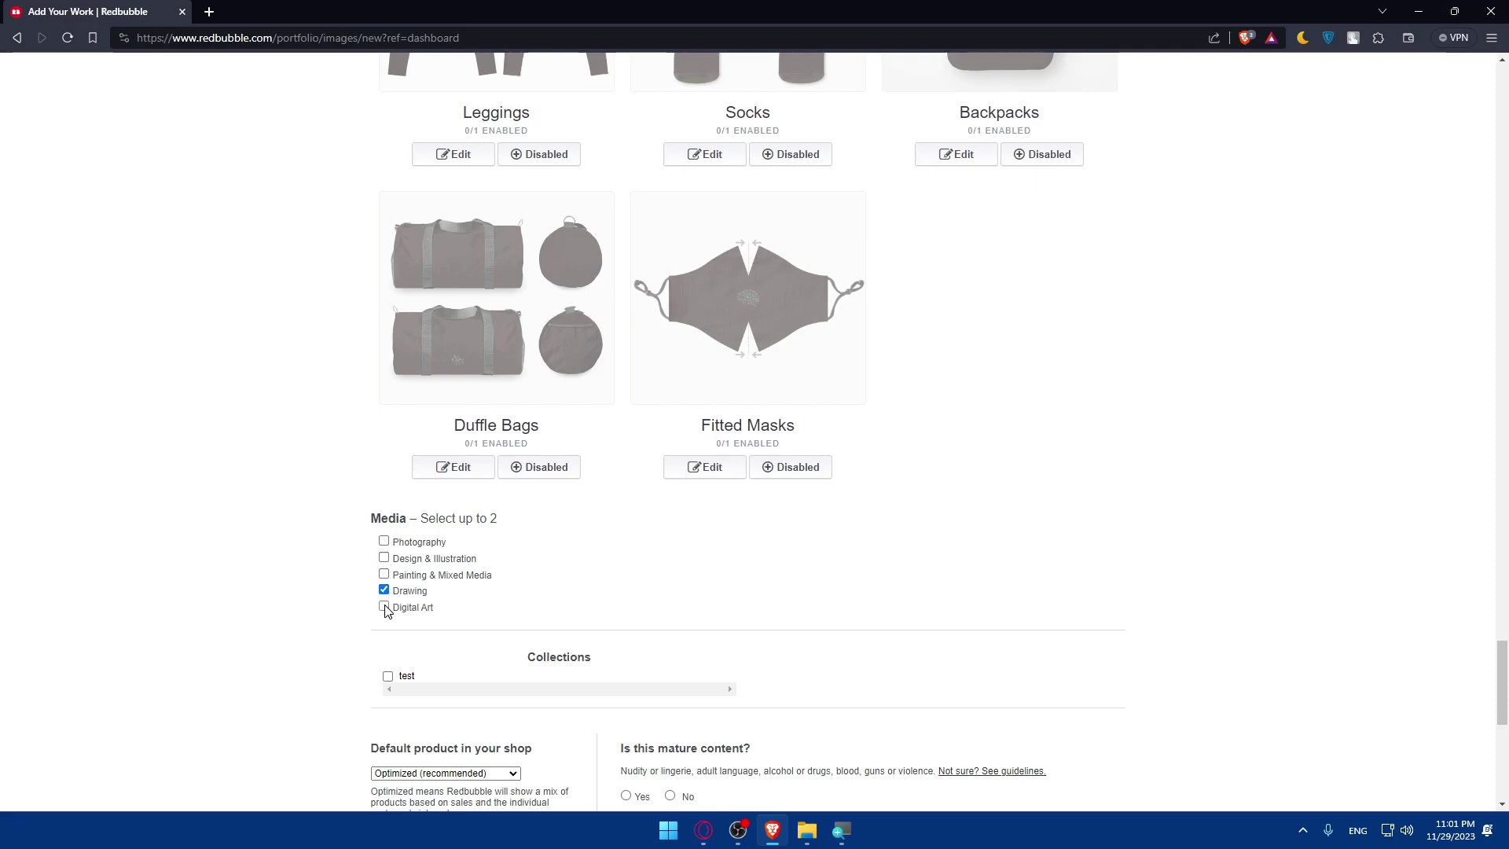
left_click(384, 608)
left_click(384, 608)
left_click(384, 591)
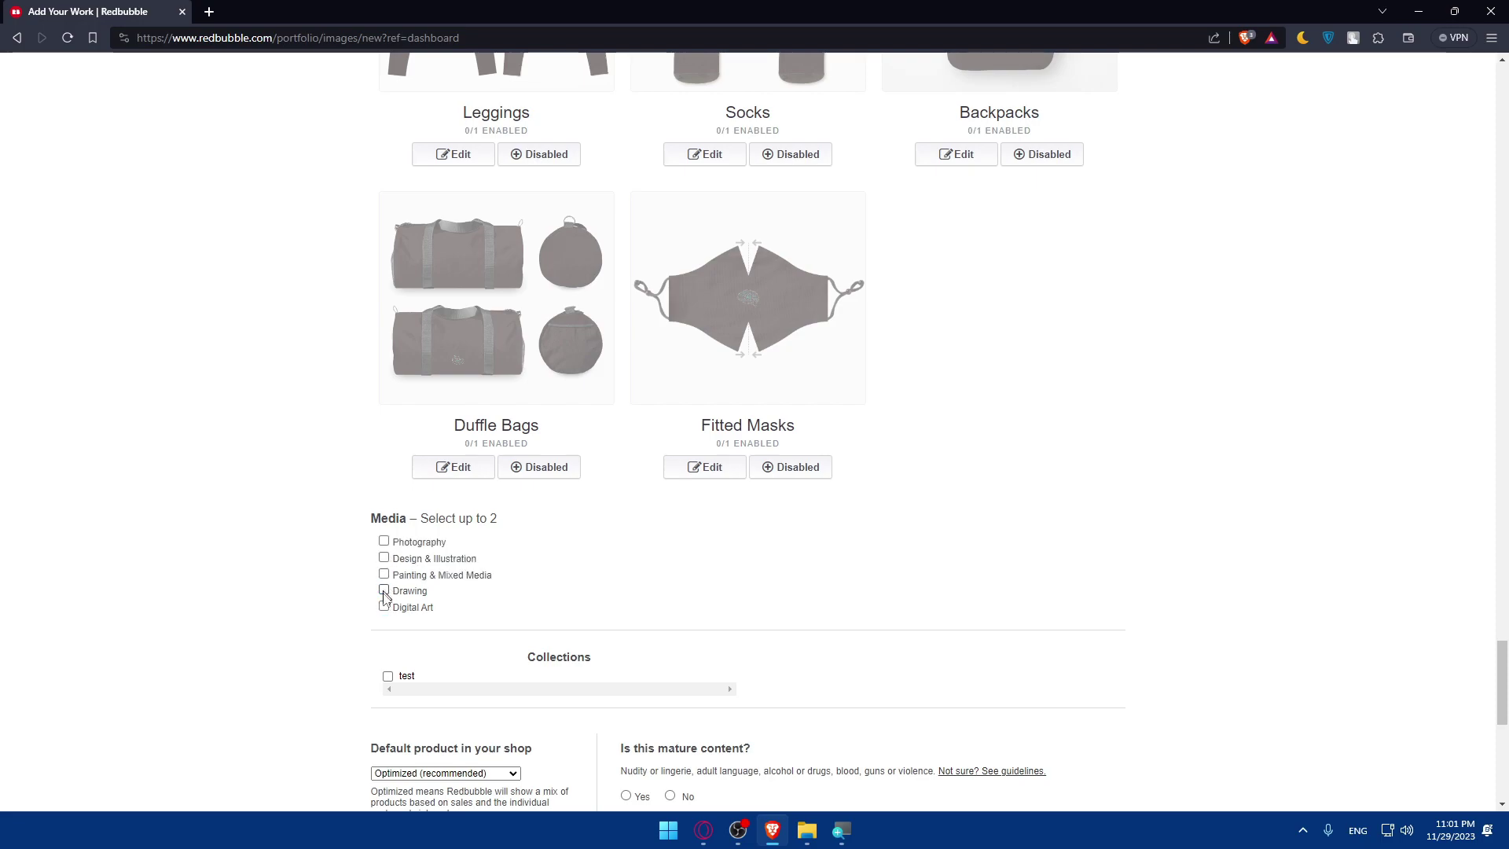
left_click(384, 558)
scroll(448, 568, "down", 2)
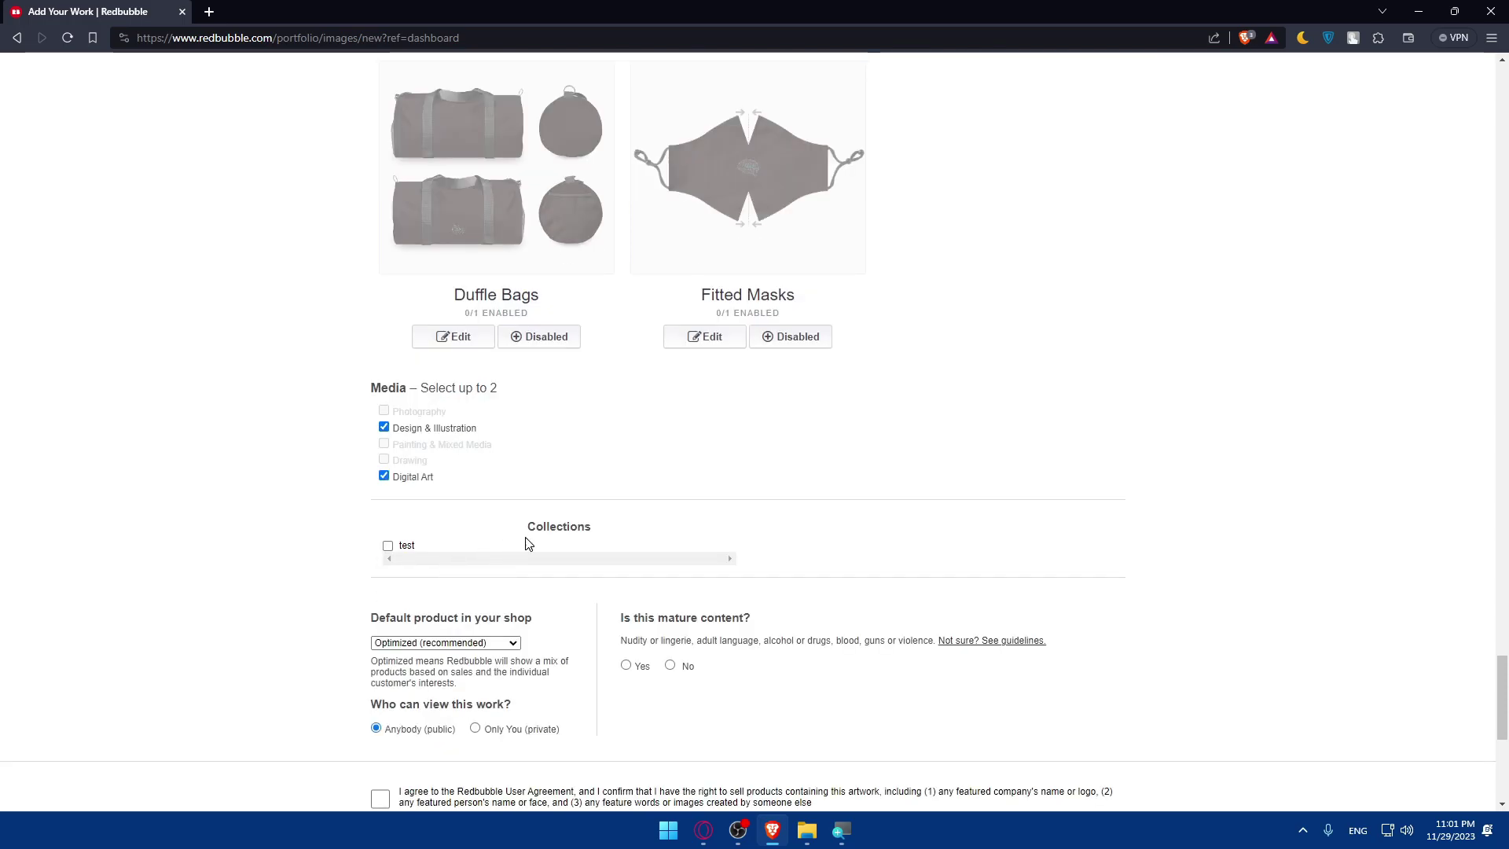
Leave it out of collections, mark it not mature, keep Optimized, accept the agreement and save.
left_click(388, 545)
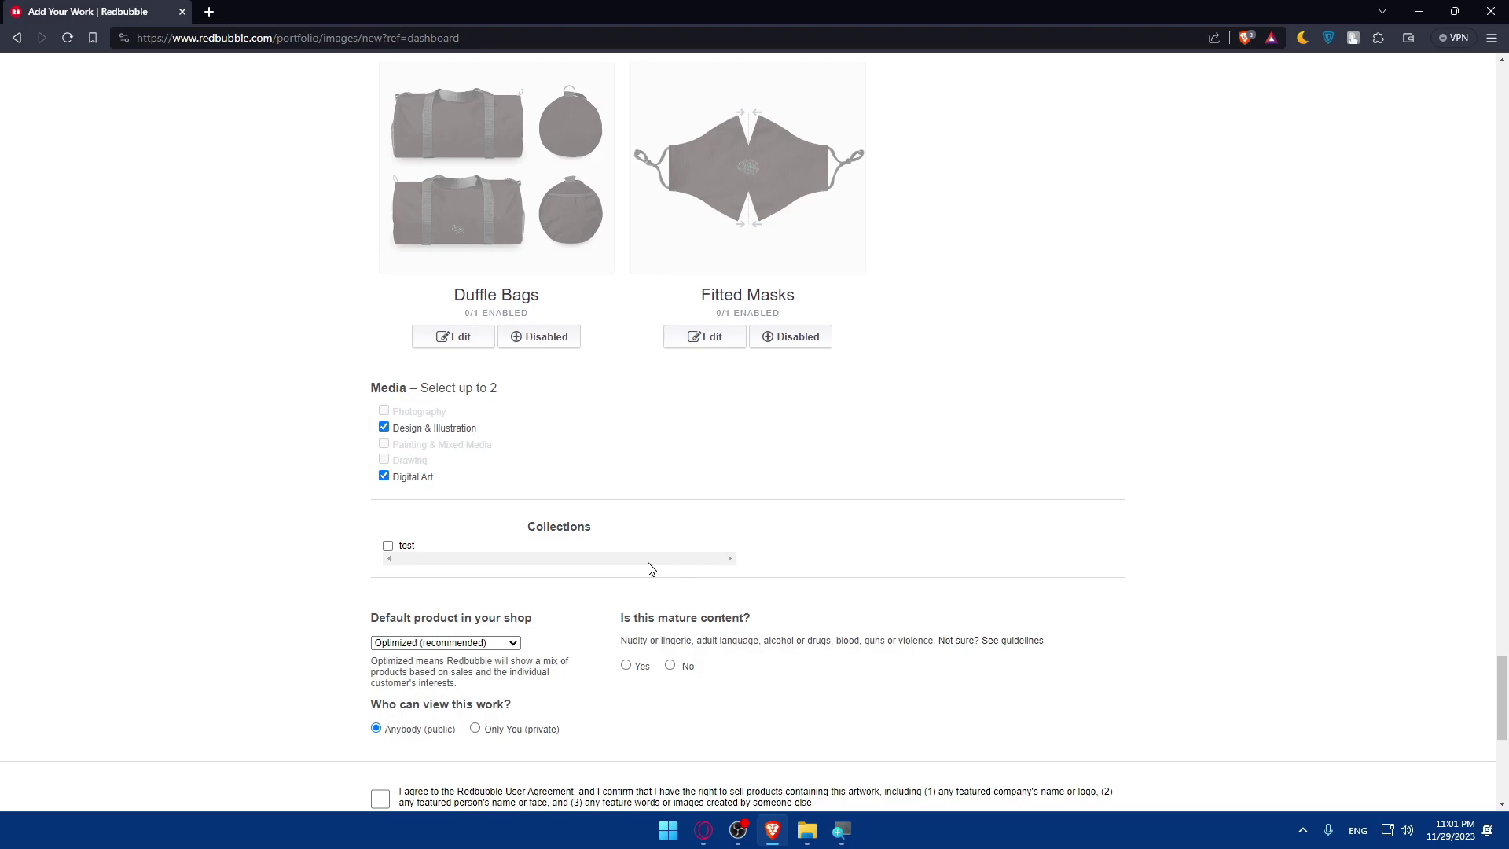
scroll(650, 568, "down", 2)
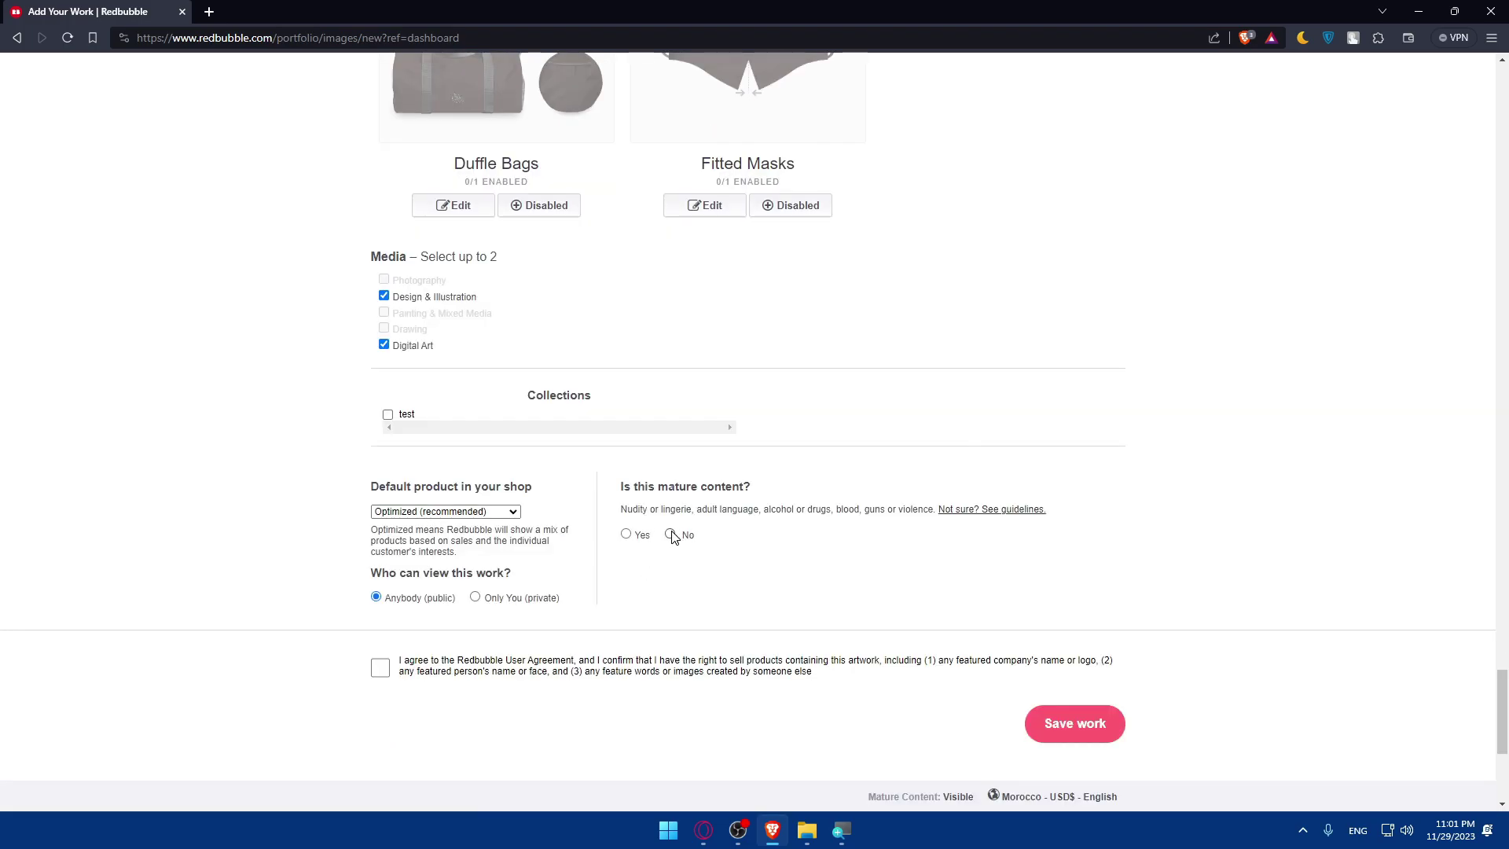
left_click(670, 535)
left_click(466, 512)
left_click(466, 512)
left_click(466, 513)
left_click(309, 524)
left_click(389, 670)
left_click(1066, 722)
Go back from the 400 Bad Request glitch page to the Add new work upload page.
scroll(729, 468, "up", 3)
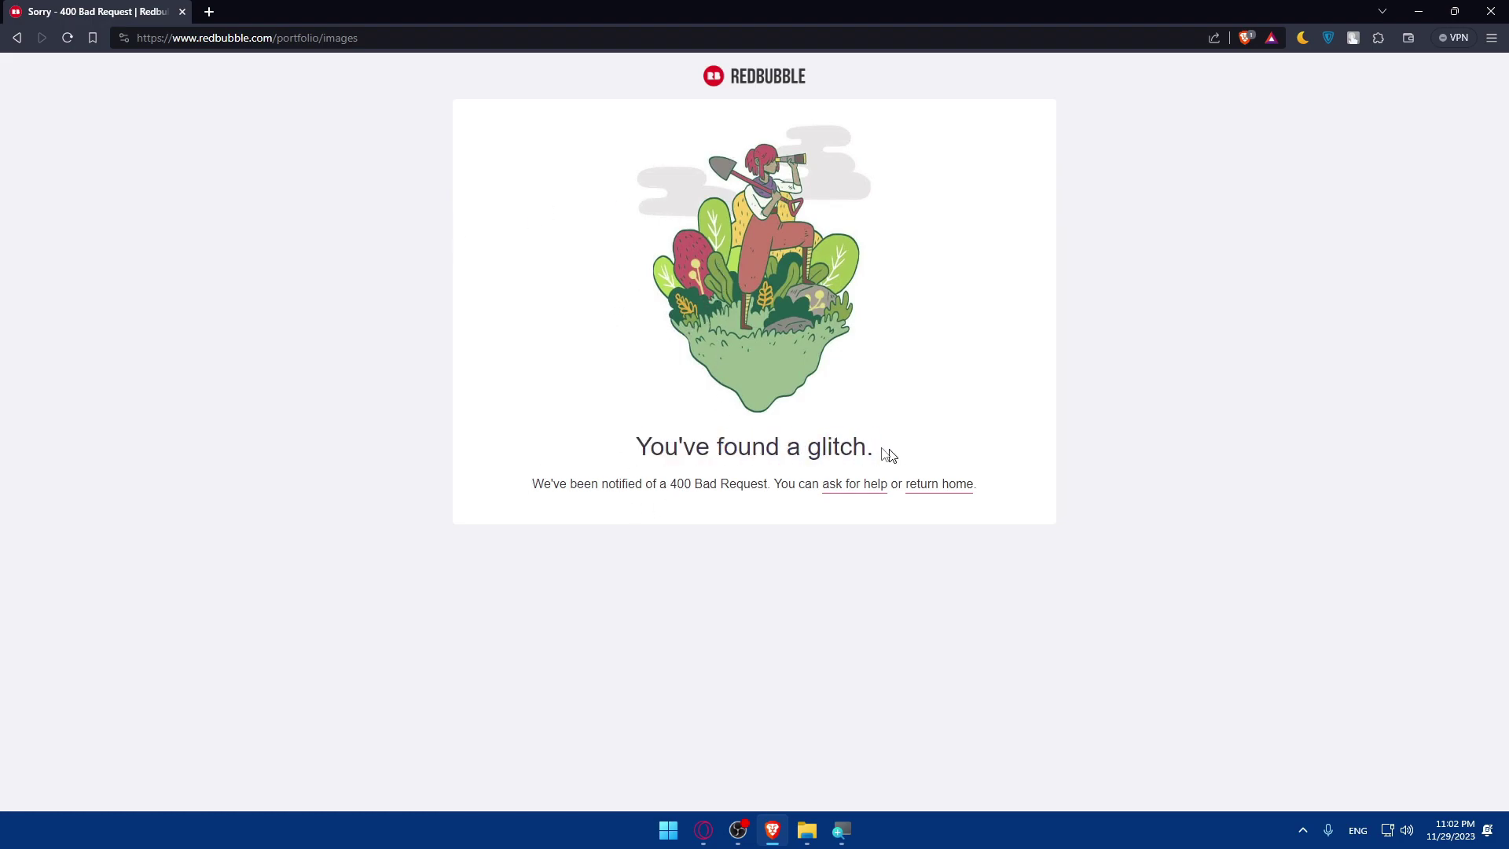
left_click_drag(869, 451, 710, 448)
left_click(811, 408)
key("alt+Left")
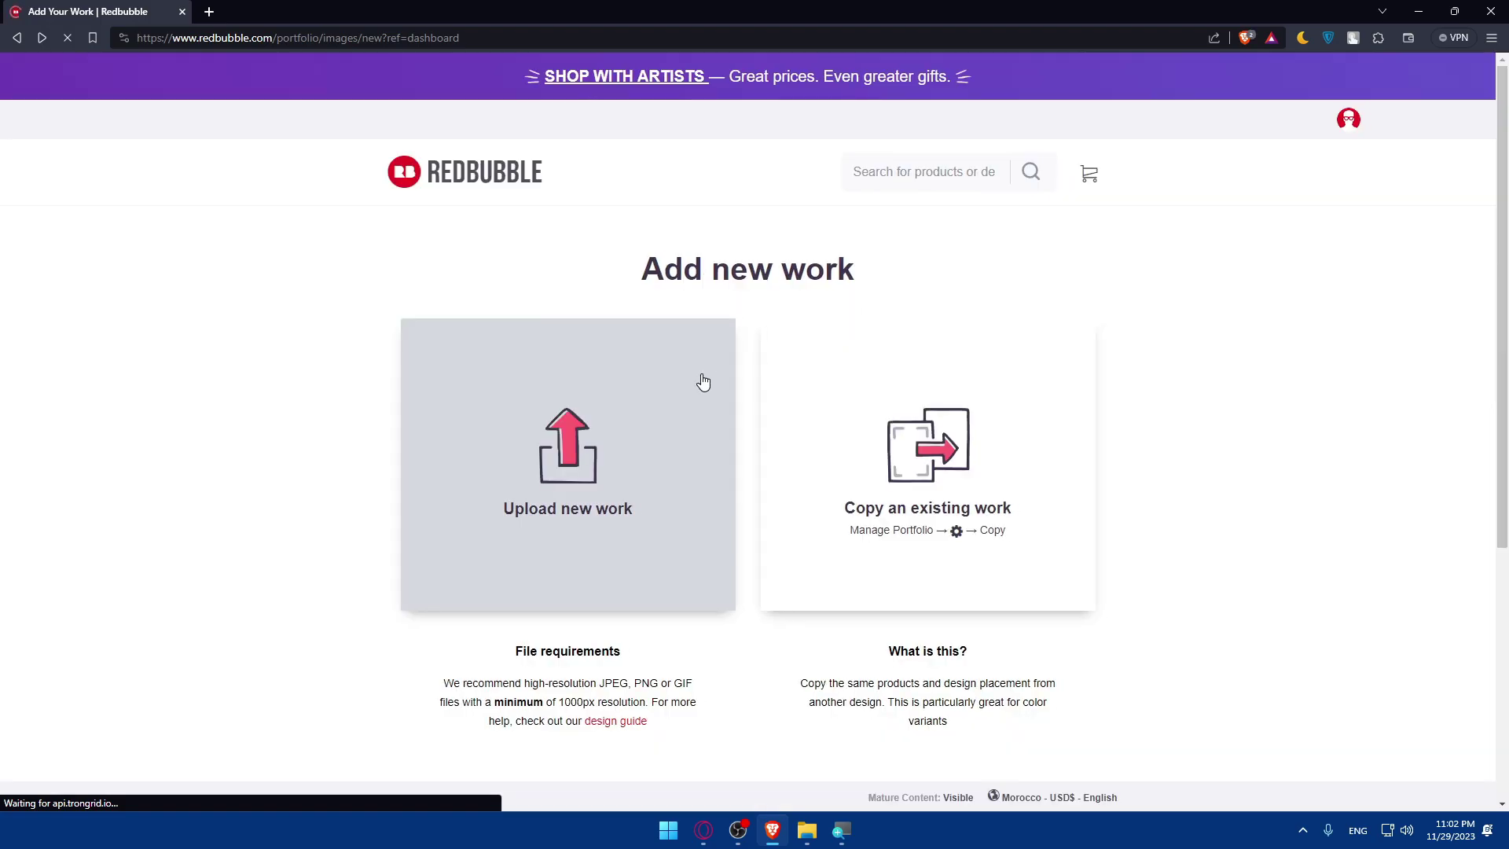